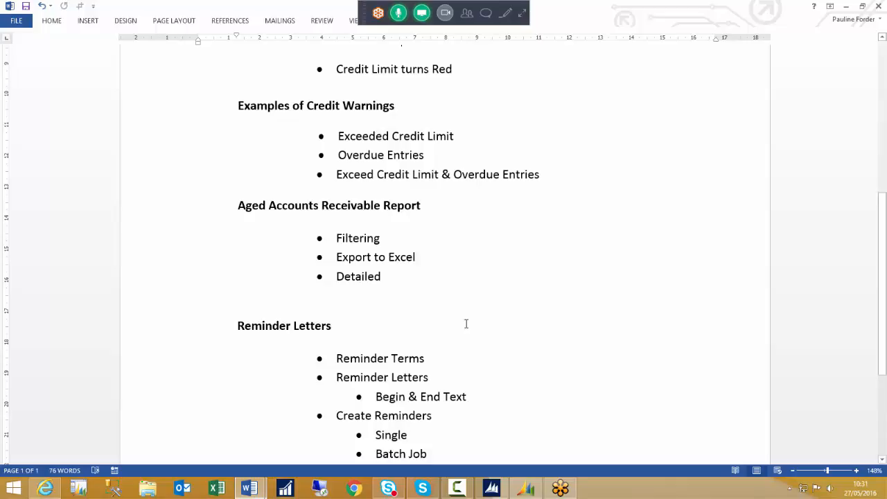
# Step: Switch to Microsoft Dynamics NAV and go to the Receivables area of Financial Management
pyautogui.scroll(-3, 466, 323)
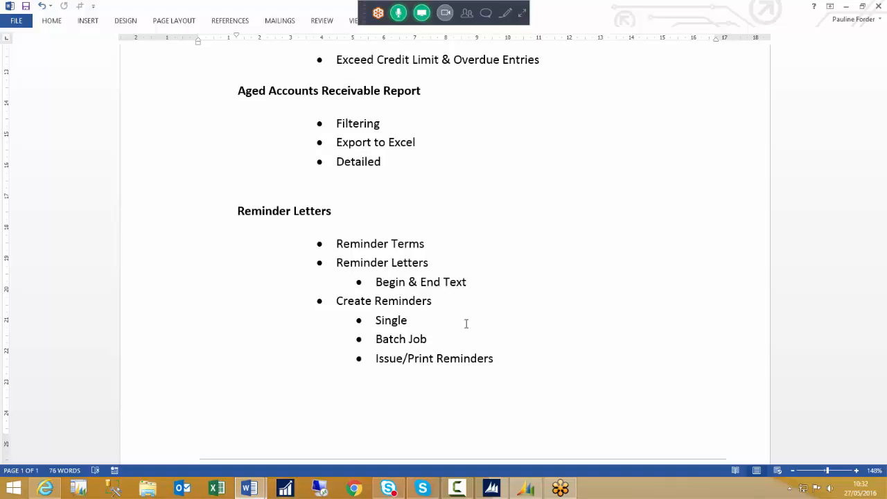
pyautogui.click(531, 490)
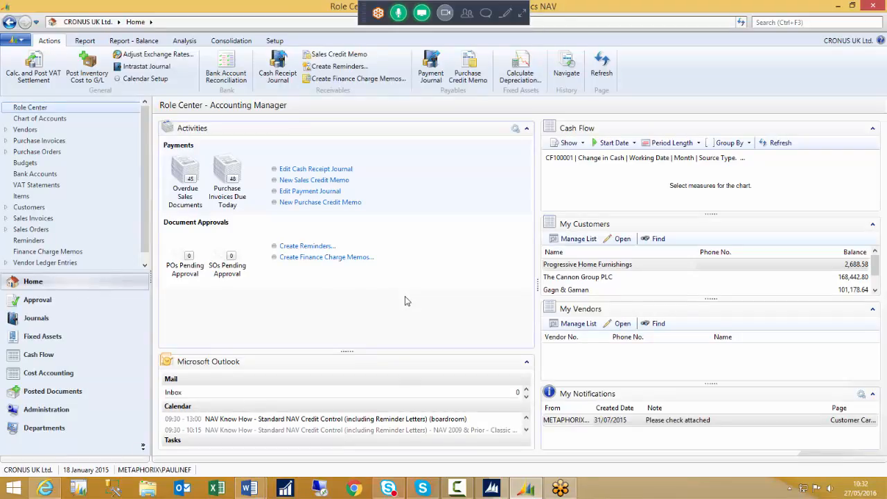
pyautogui.click(49, 429)
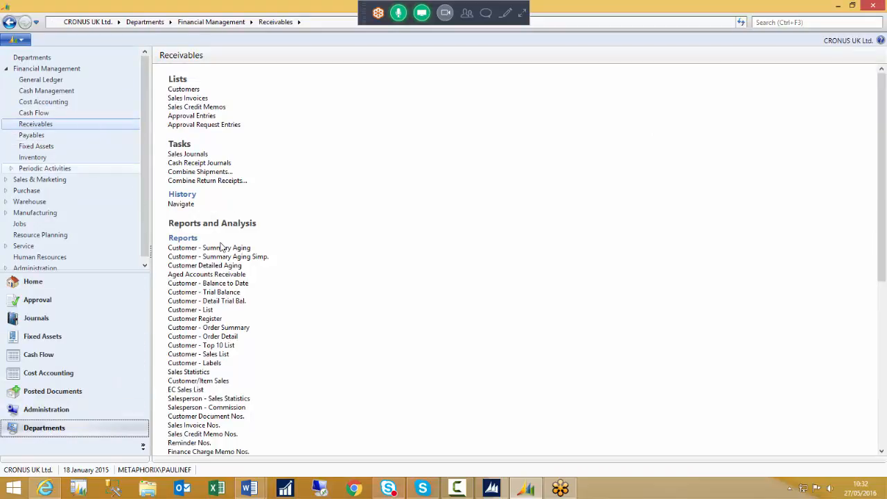
pyautogui.click(58, 70)
pyautogui.click(45, 126)
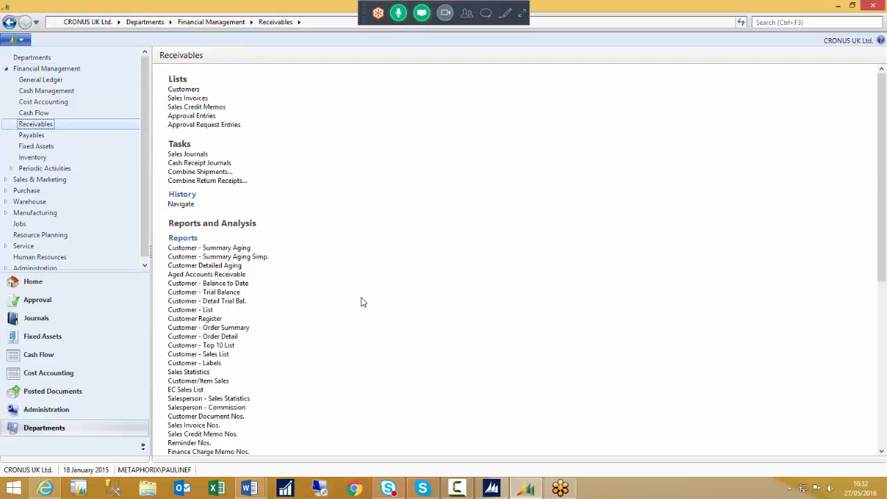
# Step: Open the Sales & Receivables Setup from the Receivables administration section and place its window in clear view
pyautogui.scroll(-5, 361, 302)
pyautogui.scroll(-3, 347, 359)
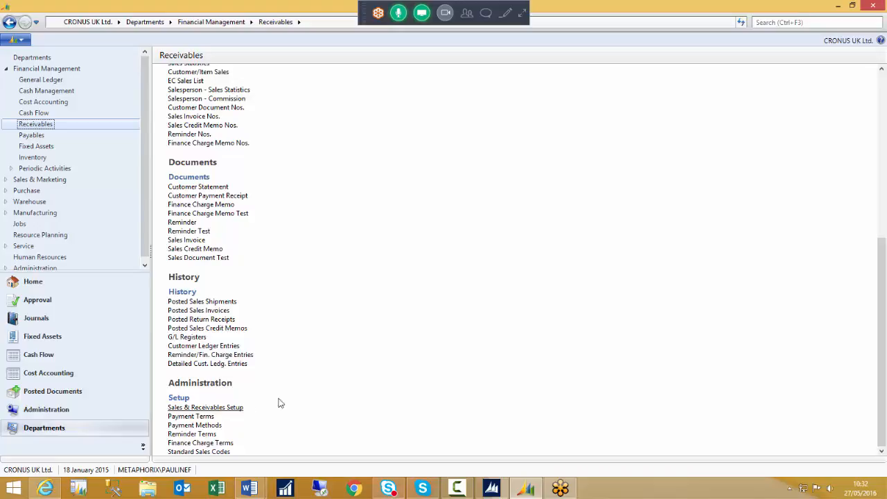
pyautogui.click(781, 22)
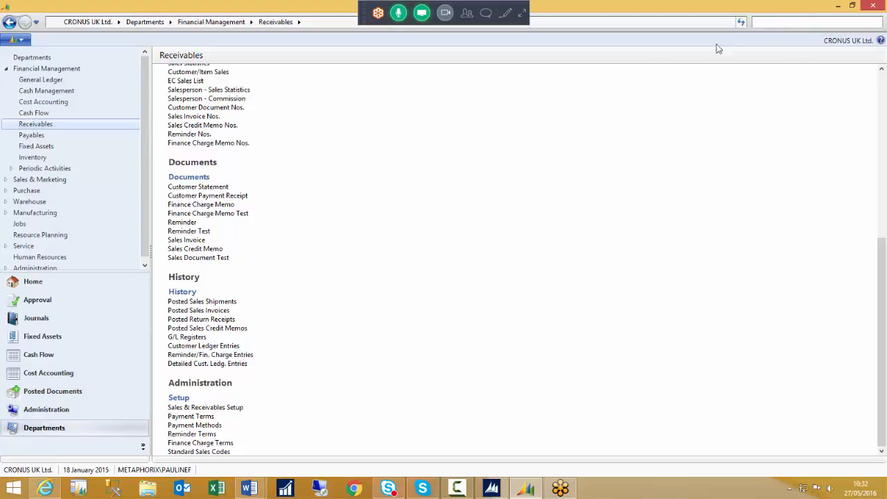
pyautogui.click(228, 408)
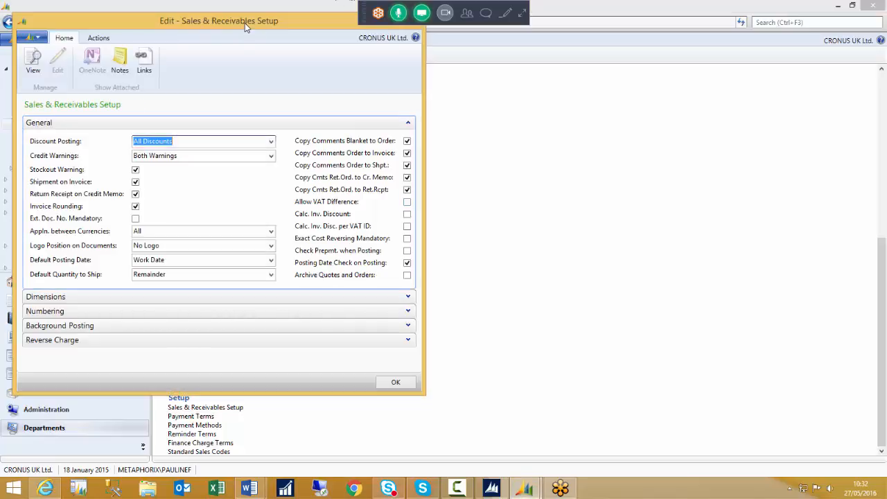
pyautogui.moveTo(246, 24); pyautogui.dragTo(428, 54)
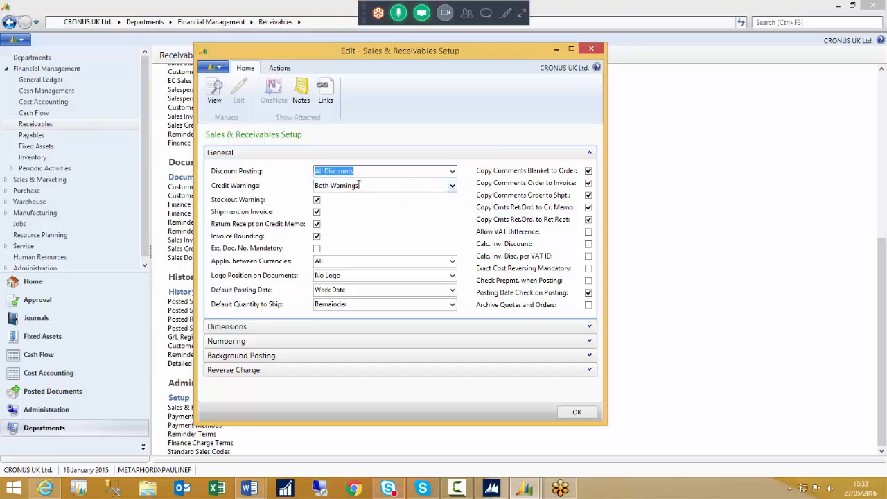
# Step: Set Credit Warnings to Both Warnings and accept the setup
pyautogui.click(452, 187)
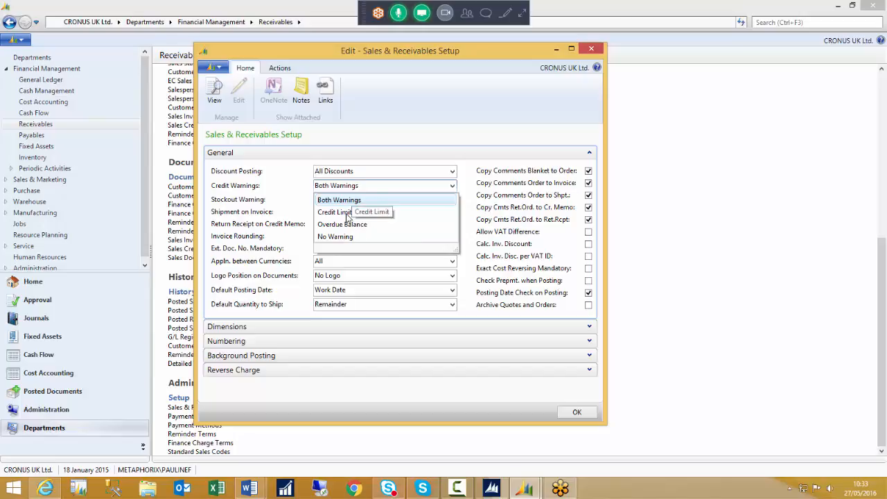
pyautogui.click(381, 205)
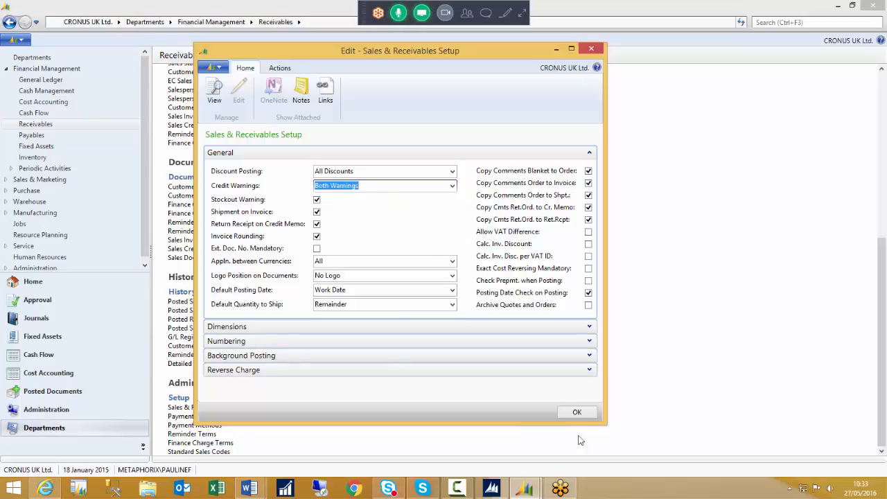
pyautogui.click(577, 413)
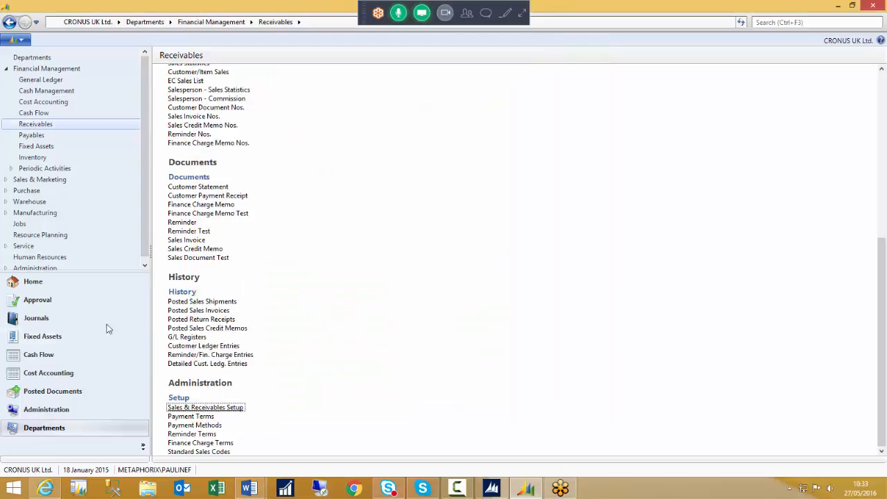
# Step: Go to the Customers - Demo list and open the New Concepts Furniture customer card for editing
pyautogui.click(38, 287)
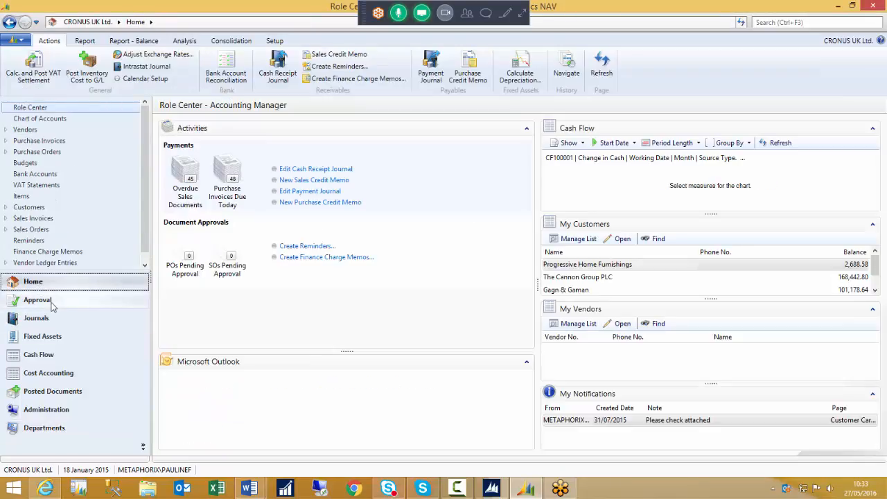
pyautogui.click(5, 208)
pyautogui.click(68, 230)
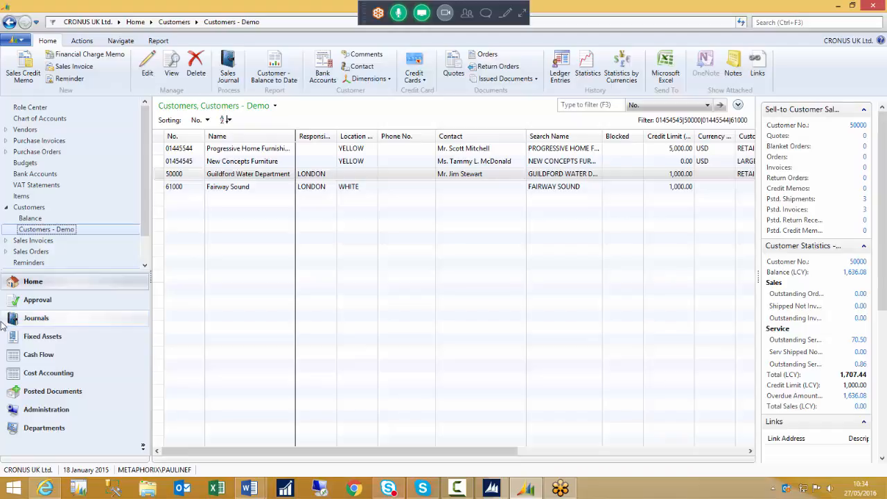
pyautogui.click(257, 167)
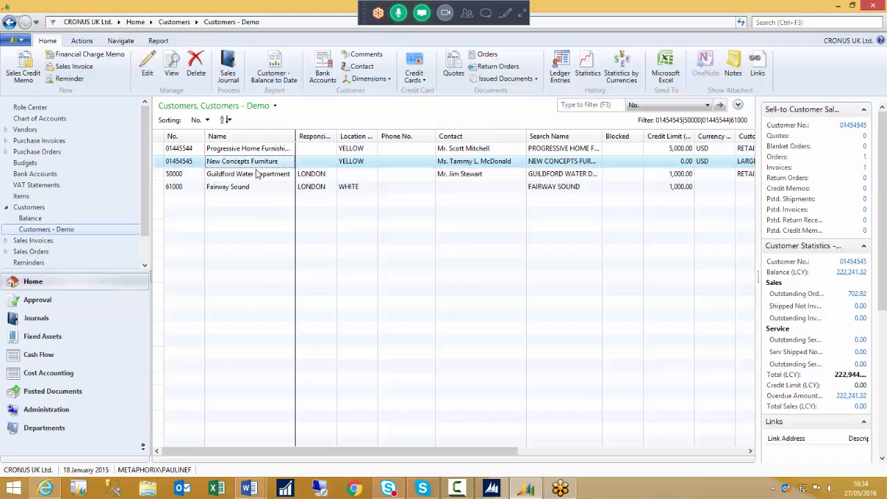
pyautogui.click(146, 63)
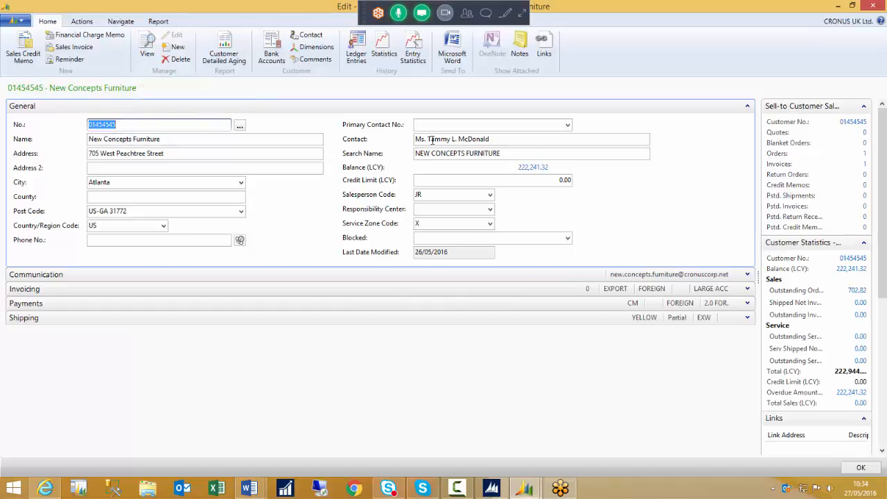
# Step: Set the credit limit of New Concepts Furniture to 0.01
pyautogui.click(511, 180)
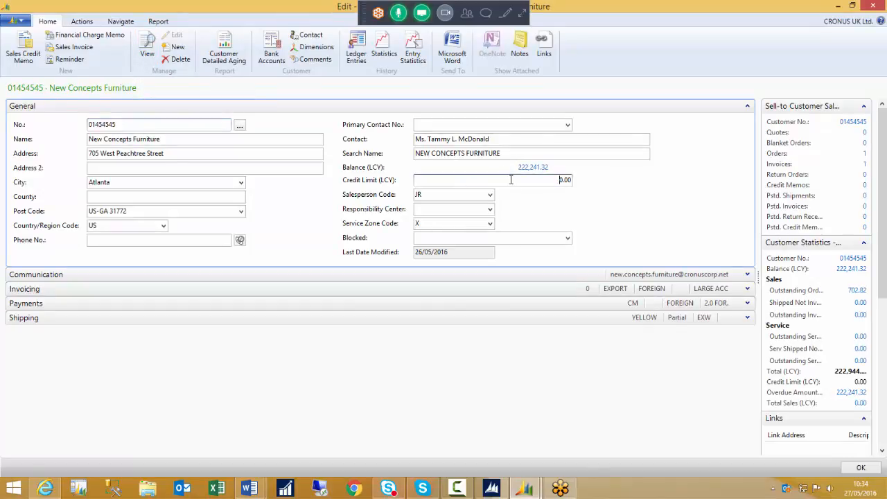
pyautogui.moveTo(511, 180); pyautogui.dragTo(577, 179)
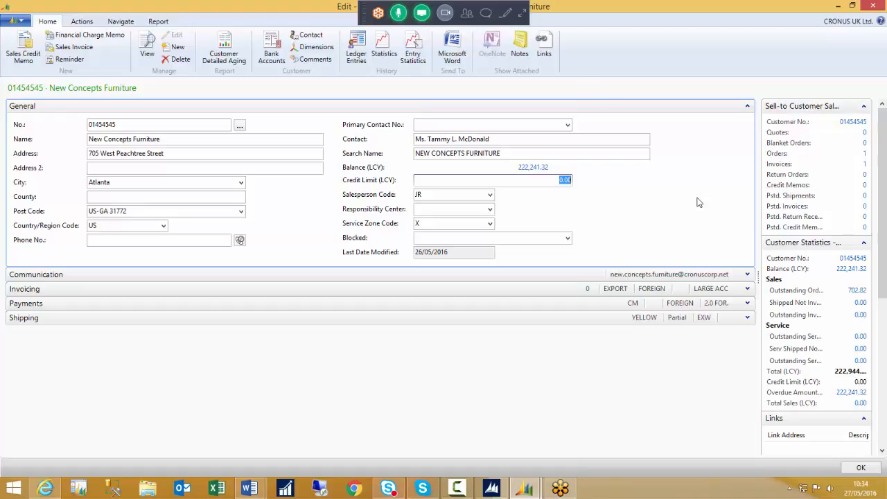
pyautogui.write('0.01')
pyautogui.press('Tab')
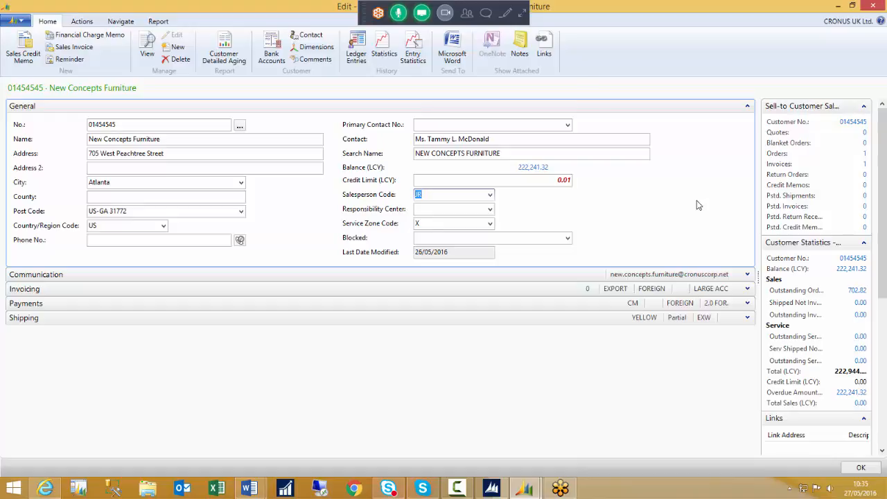
# Step: Set the credit limit of New Concepts Furniture to 5,000
pyautogui.click(547, 183)
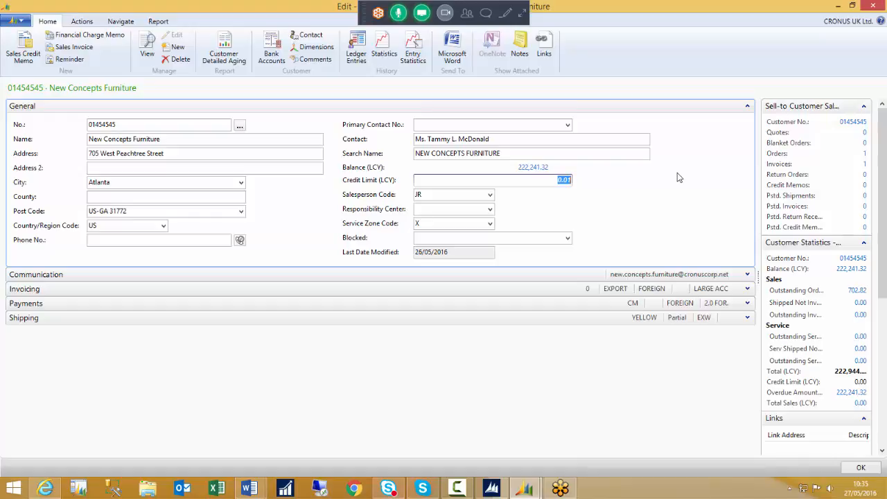
pyautogui.write('5,00')
pyautogui.write('000')
pyautogui.press('Tab')
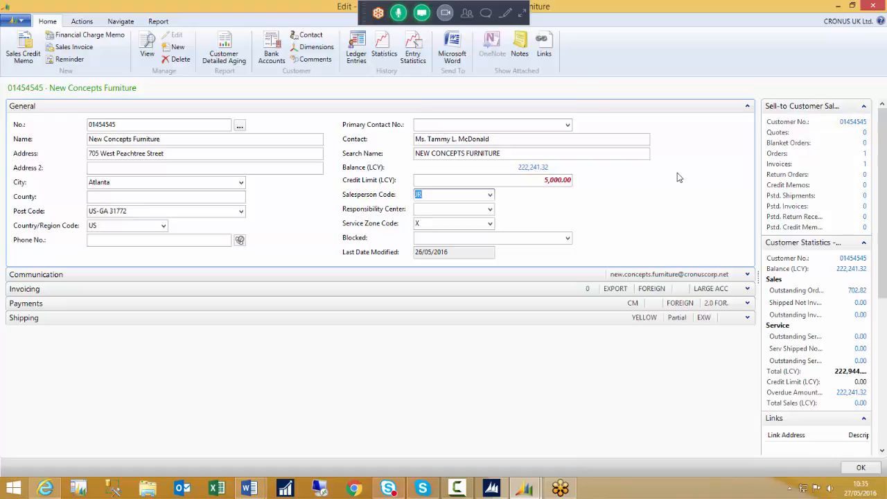
# Step: Set the credit limit of New Concepts Furniture to 250,000 and close the customer card
pyautogui.click(517, 180)
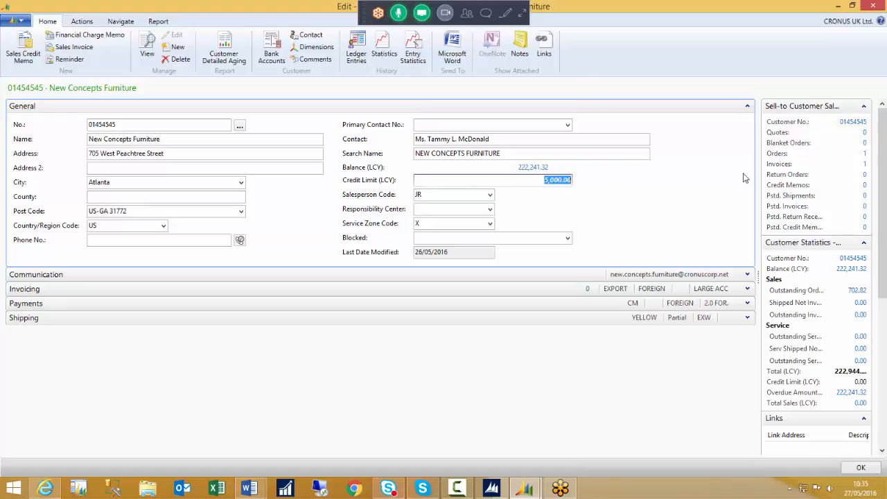
pyautogui.write('250000')
pyautogui.press('Tab')
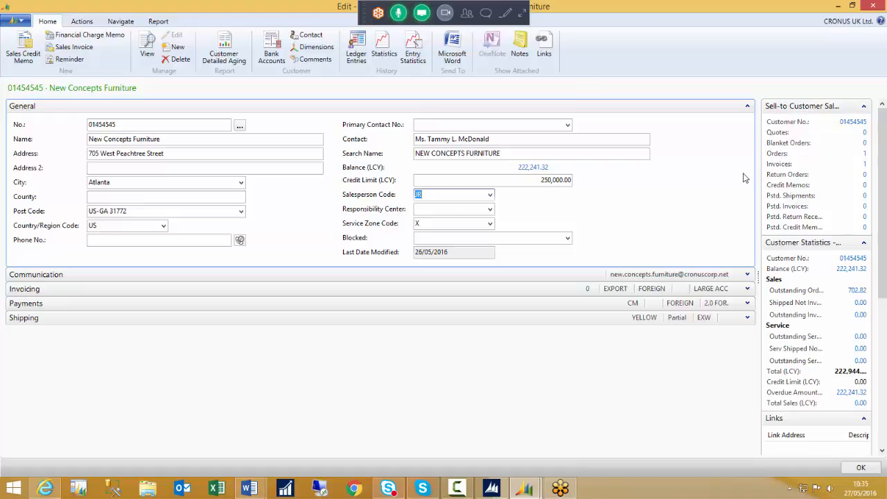
pyautogui.press('Escape')
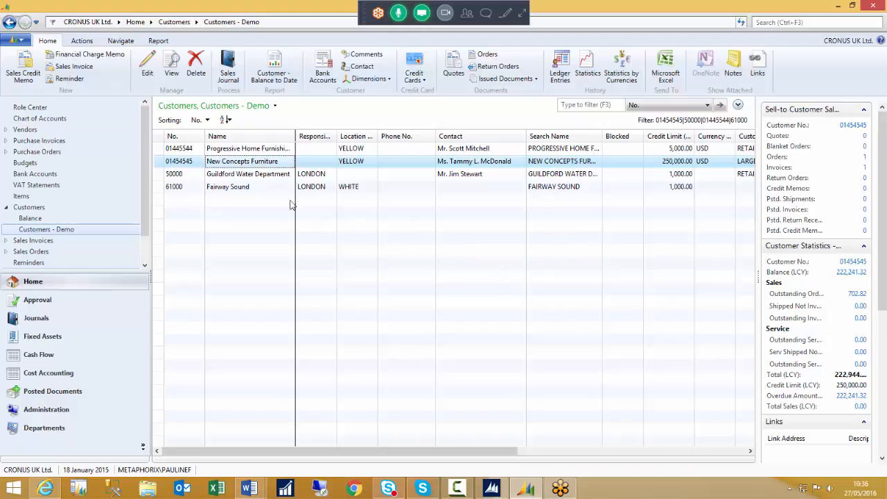
# Step: Check the credit limit against the balance on the Fairway Sound customer card, and close the card
pyautogui.click(234, 191)
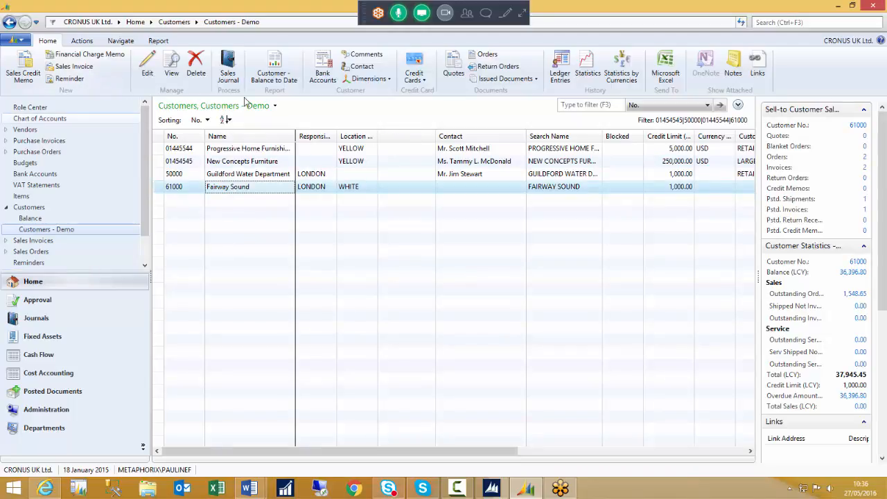
pyautogui.click(148, 70)
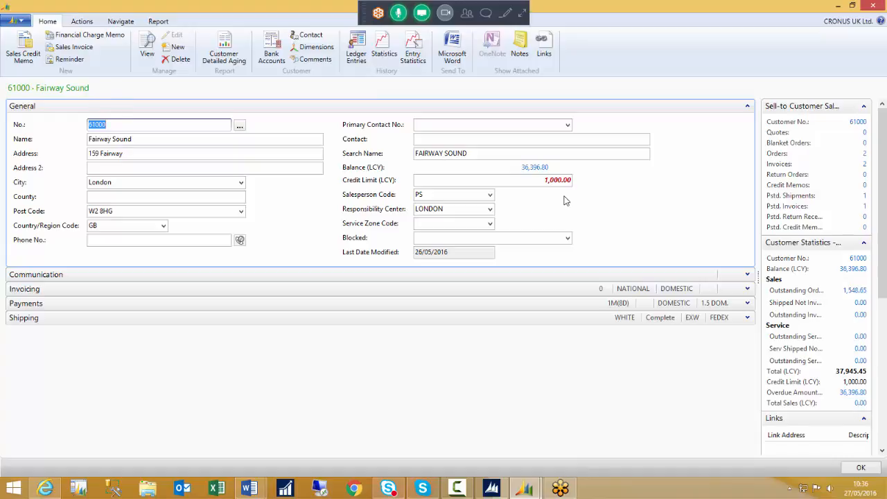
pyautogui.press('Escape')
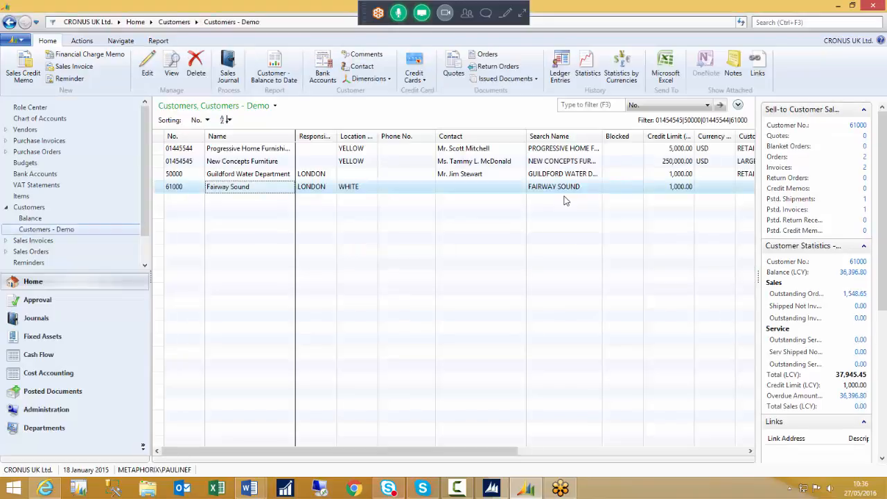
# Step: Create a new sales invoice and enter Fairway Sound's customer number as the sell-to customer
pyautogui.click(81, 68)
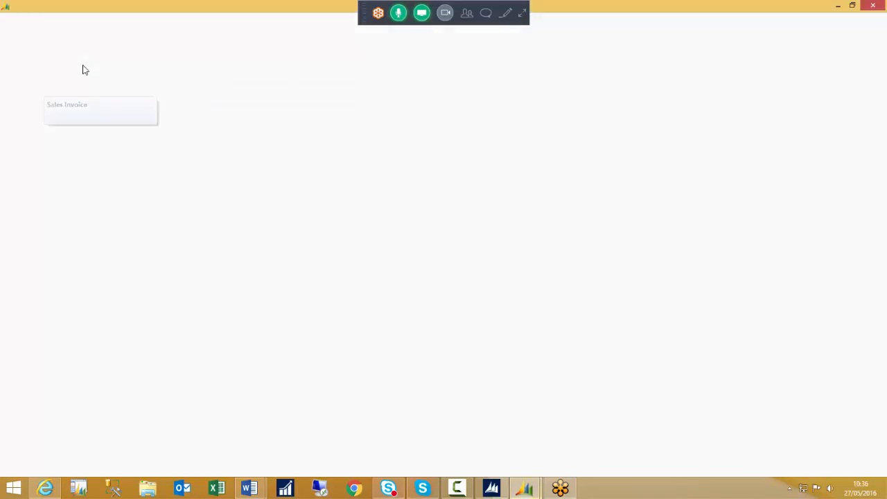
pyautogui.click(166, 139)
pyautogui.write('61000')
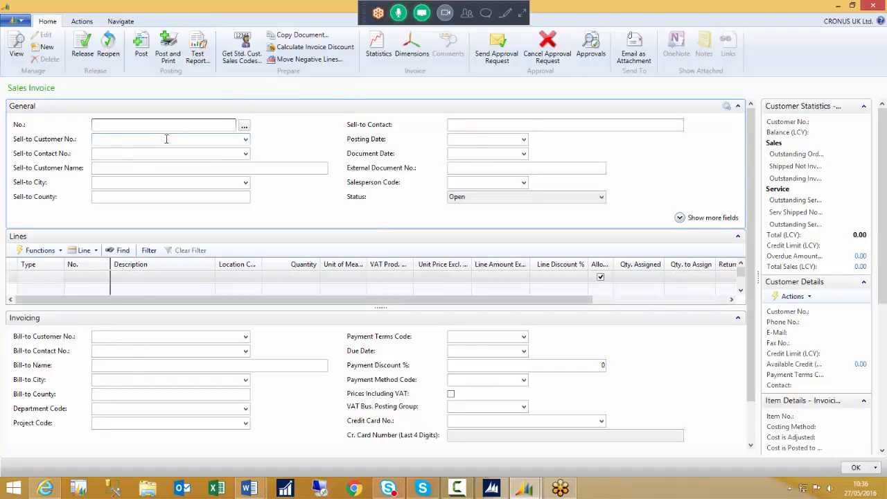
pyautogui.press('Tab')
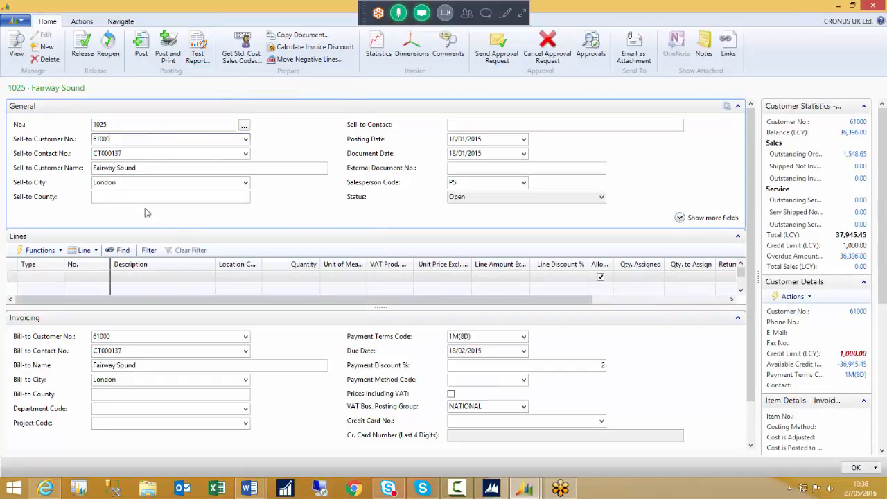
# Step: Add a G/L Account line for Office Supplies with a quantity of 1 to the invoice
pyautogui.click(44, 275)
pyautogui.write('g')
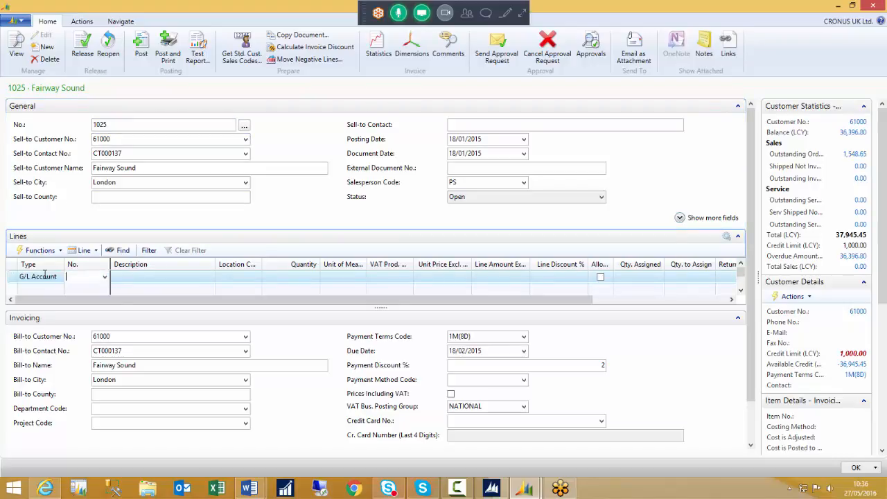
pyautogui.press('Tab')
pyautogui.write('off')
pyautogui.press('Tab')
pyautogui.press('Tab')
pyautogui.press('Tab')
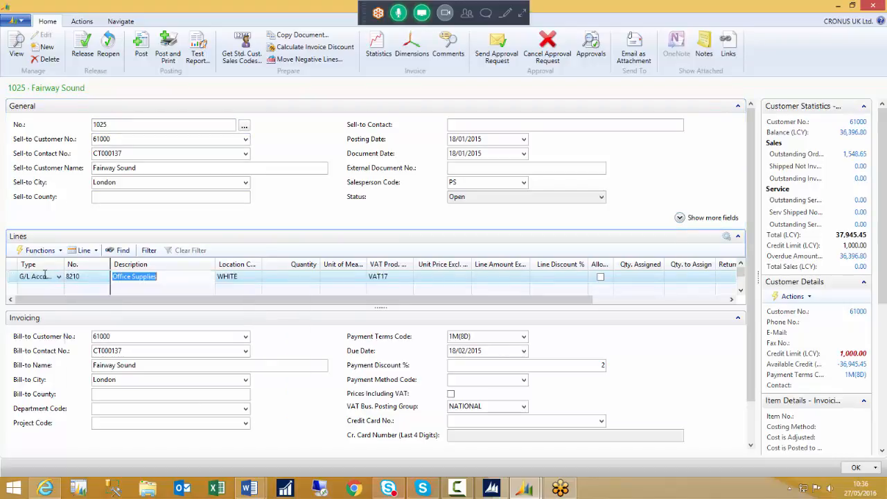
pyautogui.write('1')
pyautogui.press('Tab')
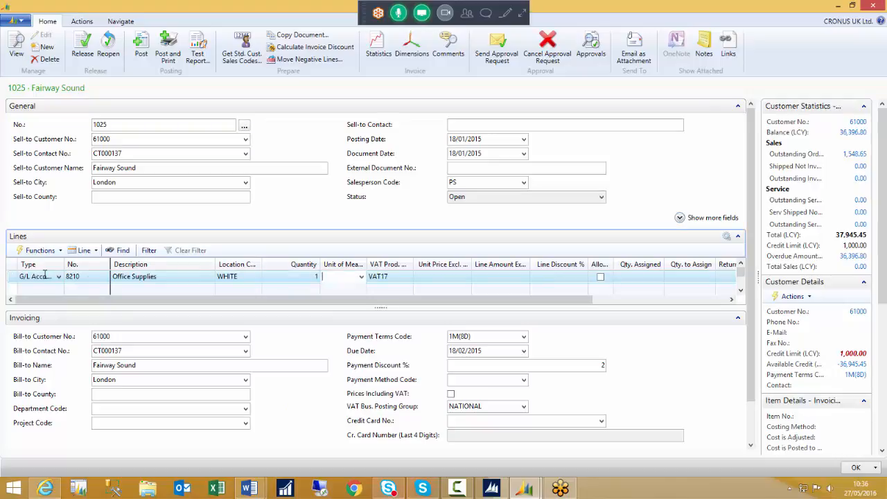
# Step: Try to set the Office Supplies line's unit price to 5000, dismissing the credit limit check without accepting the amount
pyautogui.press('Tab')
pyautogui.press('Tab')
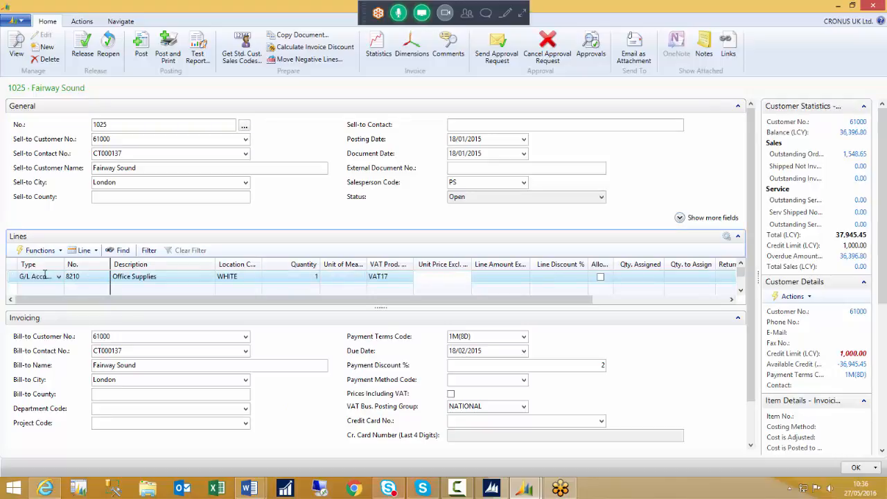
pyautogui.write('5000')
pyautogui.press('Tab')
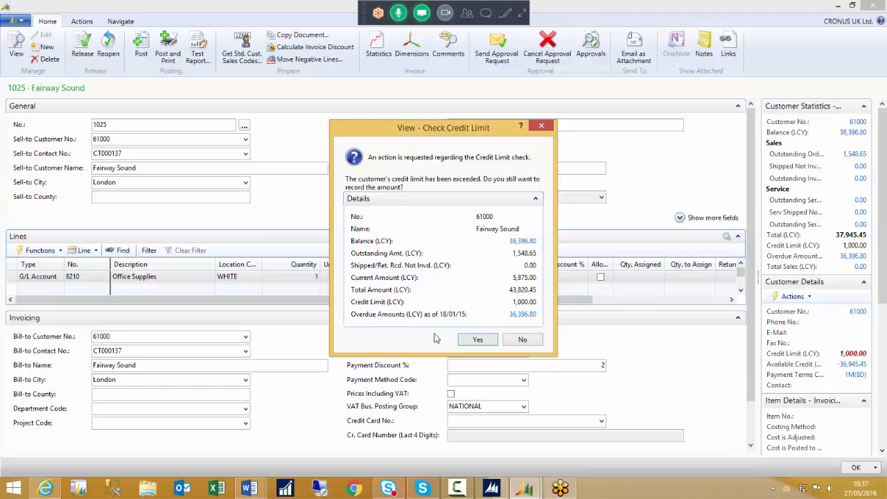
pyautogui.press('Escape')
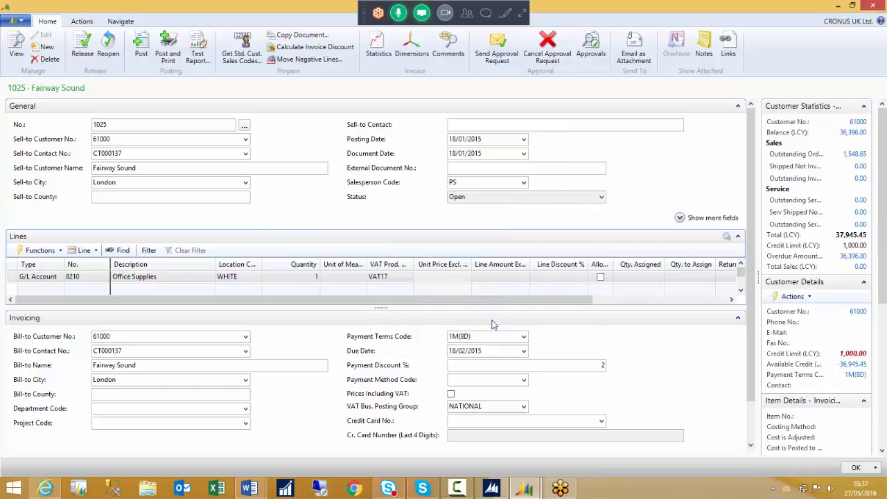
# Step: Close the Fairway Sound invoice, discarding the changes with errors and accepting the repeated credit limit check
pyautogui.press('Escape')
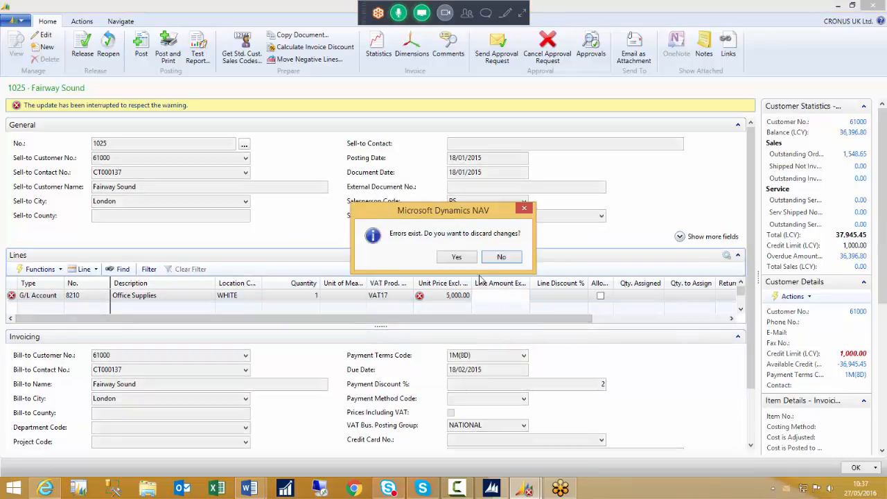
pyautogui.click(459, 257)
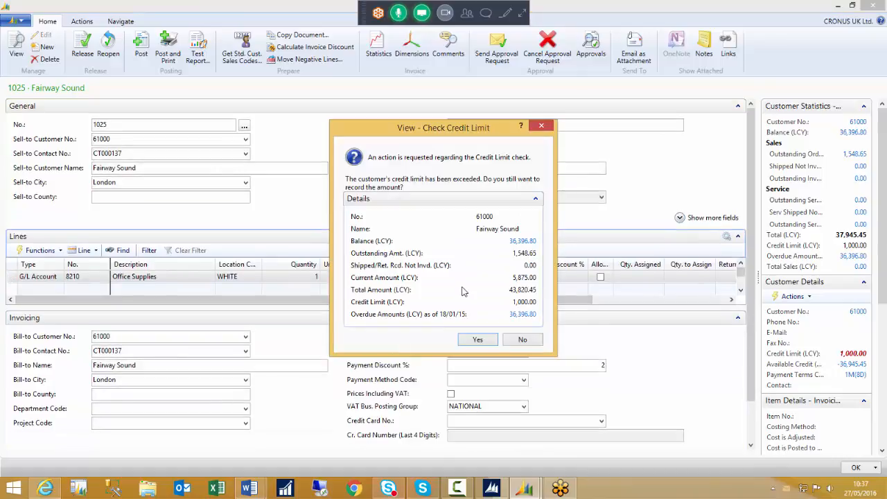
pyautogui.click(478, 340)
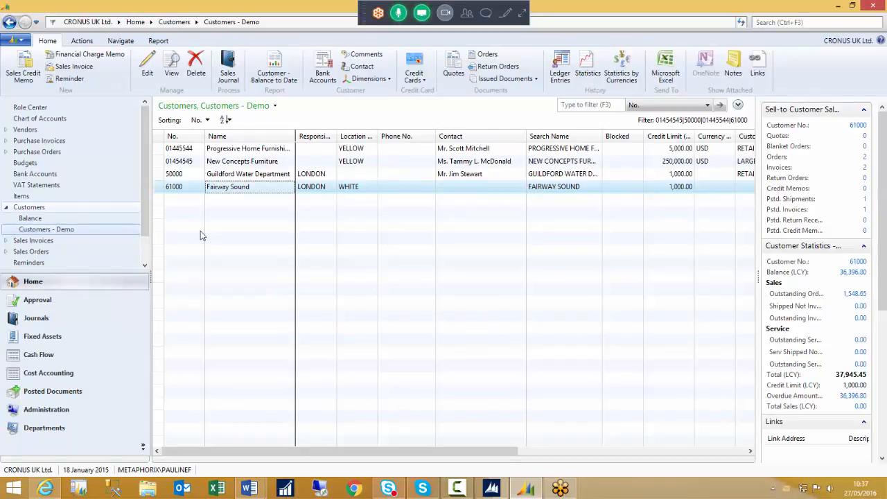
# Step: Create a new sales invoice for Progressive Home Furnishings from the customer list
pyautogui.click(236, 148)
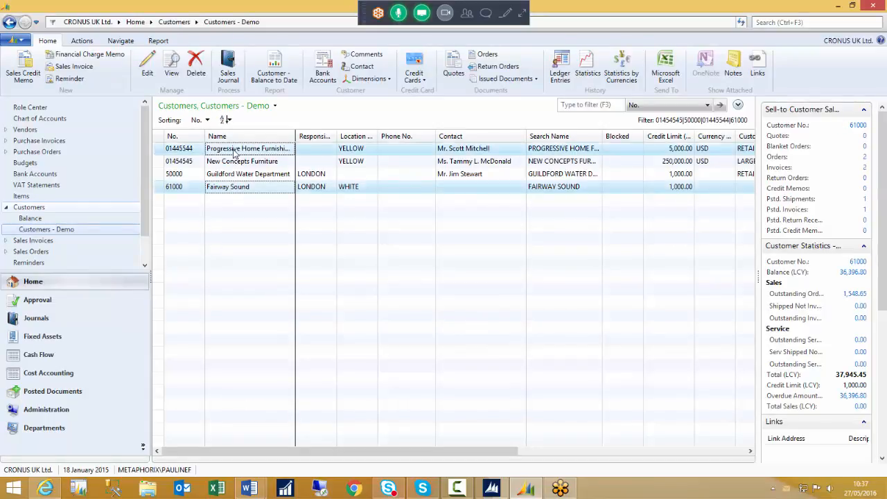
pyautogui.click(88, 69)
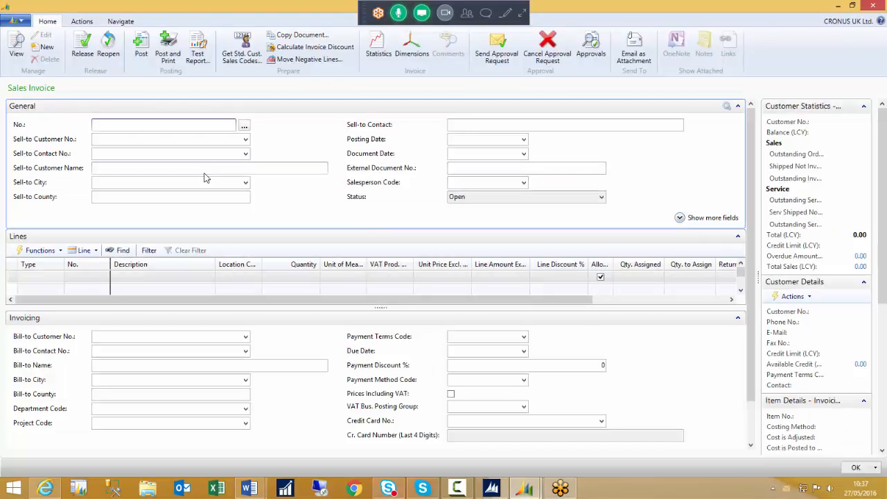
pyautogui.click(50, 282)
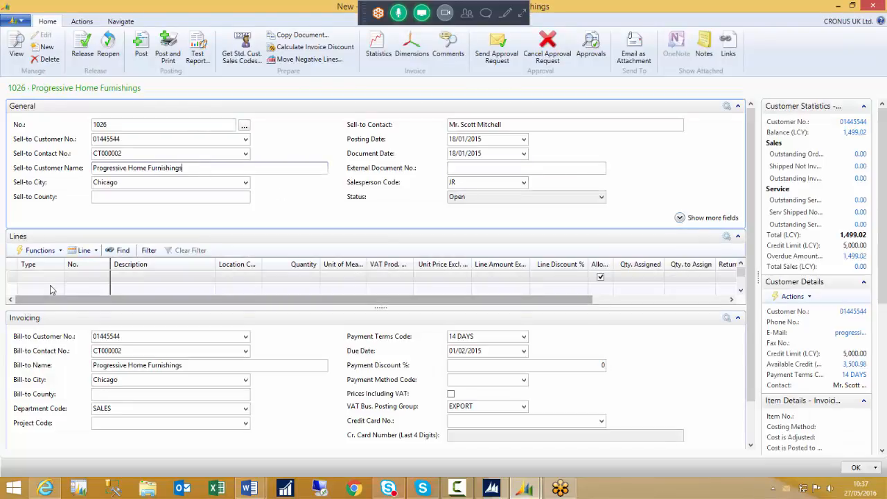
# Step: Add a G/L Account line for Office Supplies with a quantity of 1 to the Progressive Home Furnishings invoice
pyautogui.write('g')
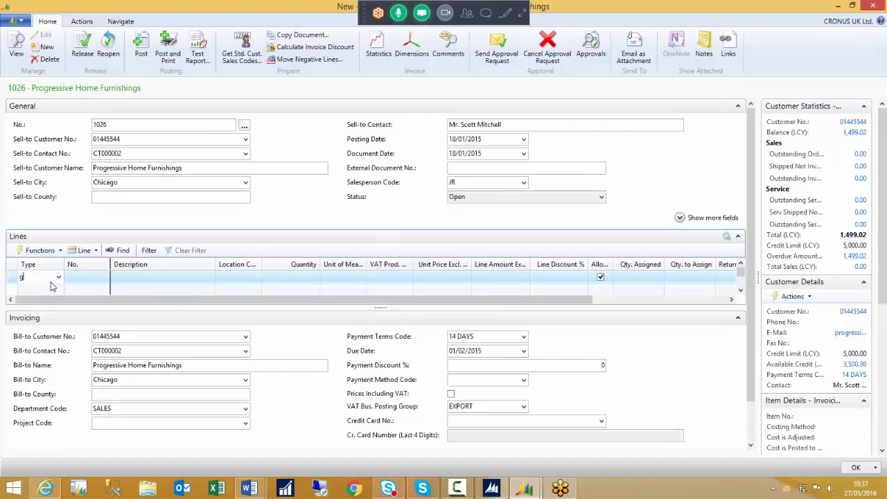
pyautogui.press('Tab')
pyautogui.write('off')
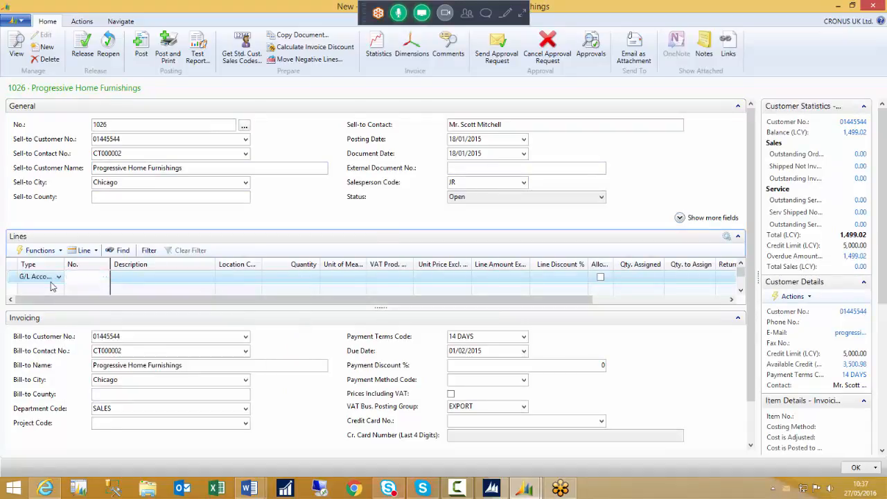
pyautogui.press('Tab')
pyautogui.press('Tab')
pyautogui.write('1')
pyautogui.press('Tab')
pyautogui.press('Tab')
pyautogui.press('Tab')
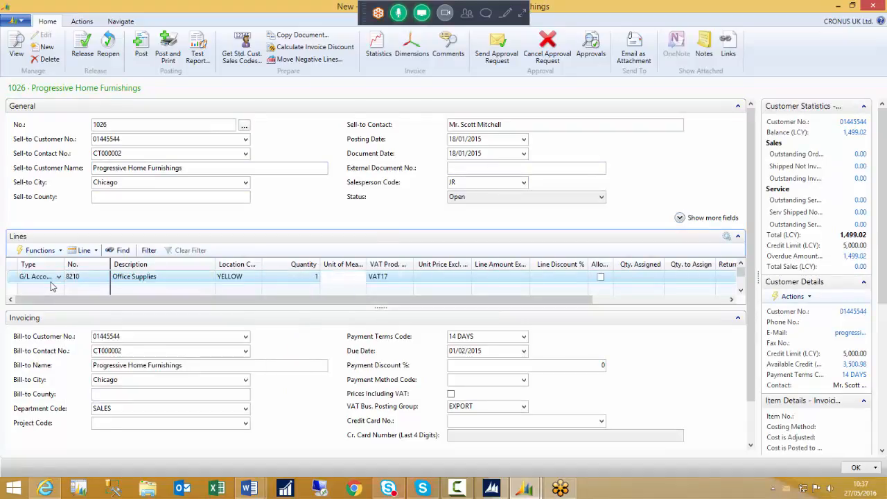
# Step: Set the Office Supplies line's unit price to 5000 and close the Progressive Home Furnishings invoice
pyautogui.write('5,0')
pyautogui.write('000')
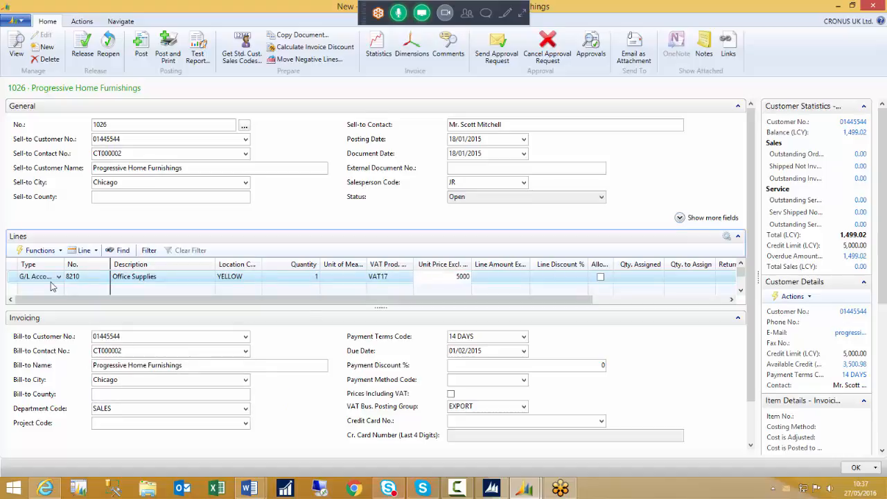
pyautogui.press('Tab')
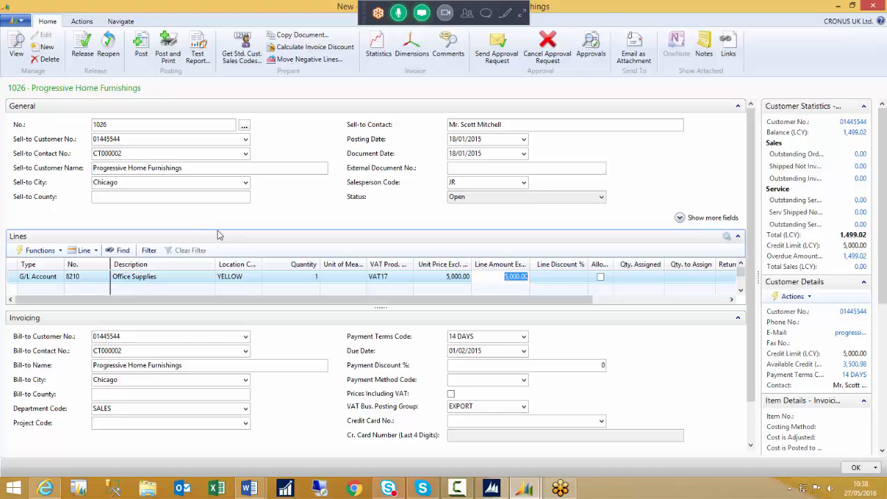
pyautogui.press('Escape')
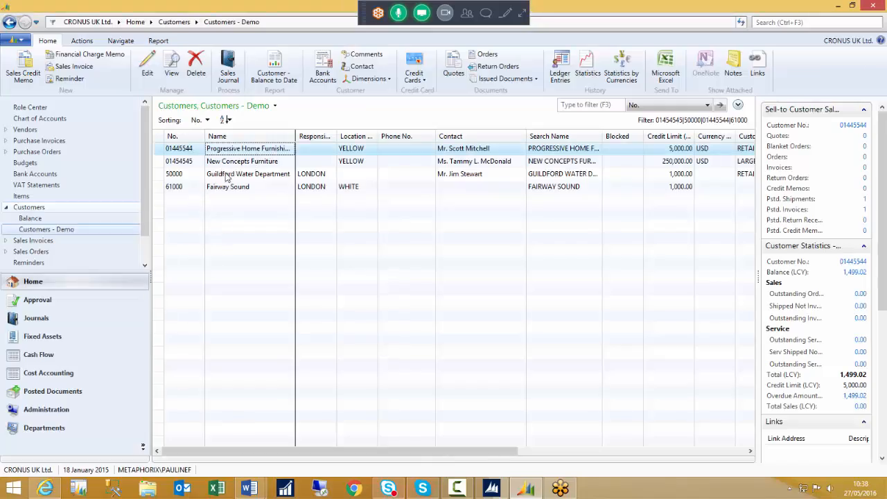
# Step: Create a new sales invoice for Guildford Water Department from the customer list
pyautogui.click(225, 175)
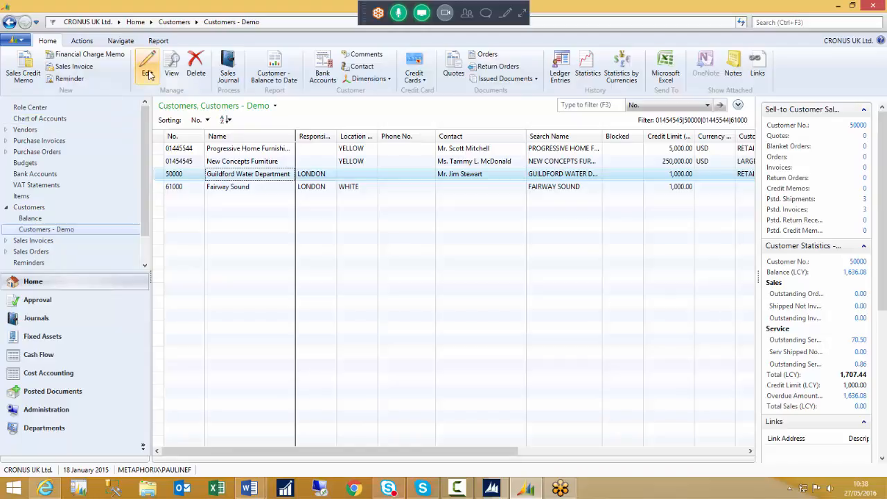
pyautogui.click(72, 66)
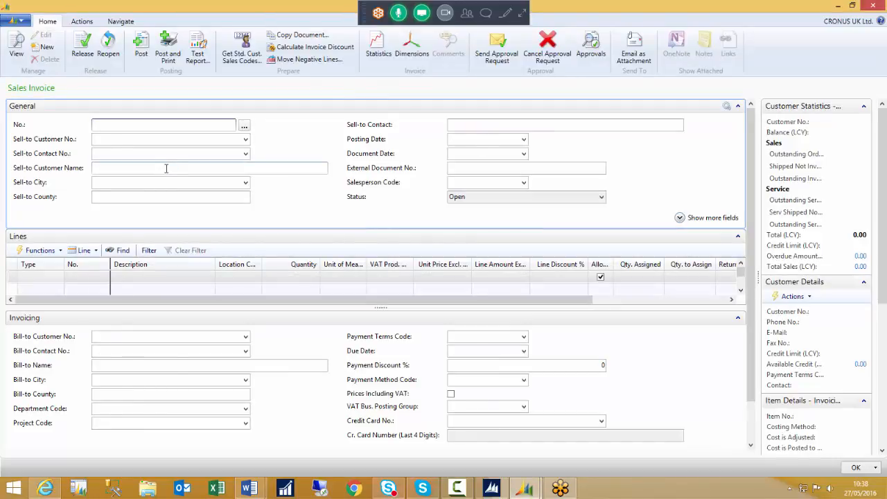
pyautogui.click(58, 277)
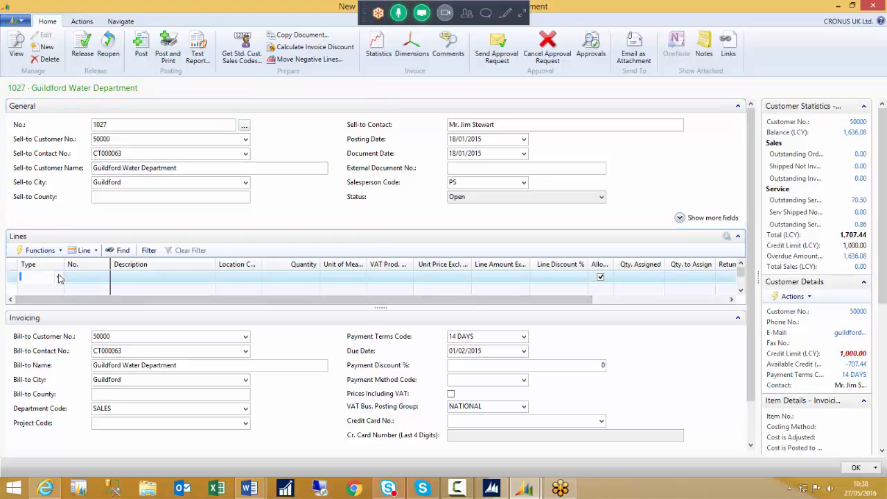
# Step: Add a G/L Account line for Office Supplies with a quantity of 1 to the Guildford Water Department invoice
pyautogui.write('g')
pyautogui.press('Tab')
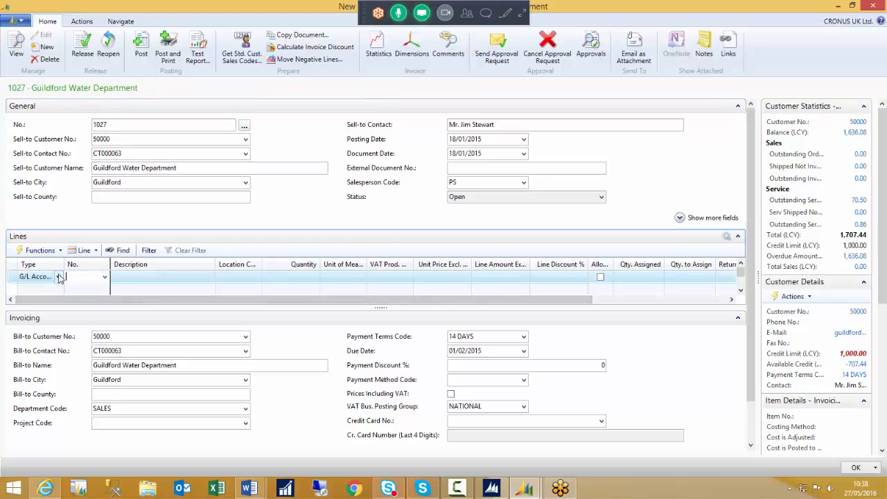
pyautogui.write('off')
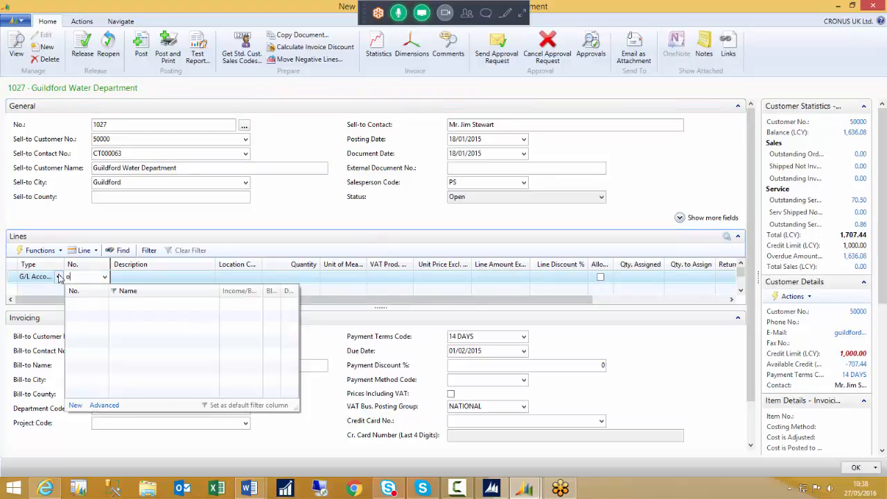
pyautogui.press('Tab')
pyautogui.press('Tab')
pyautogui.press('Tab')
pyautogui.press('Tab')
pyautogui.press('Tab')
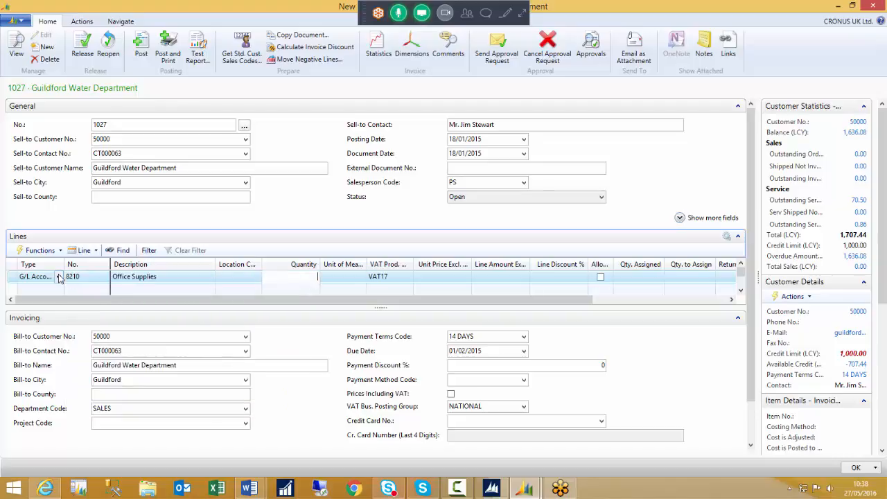
pyautogui.press('Tab')
# Step: Enter a unit price of 5000, dismiss the credit limit check, and close the invoice by discarding changes and accepting the repeated check
pyautogui.write('5000')
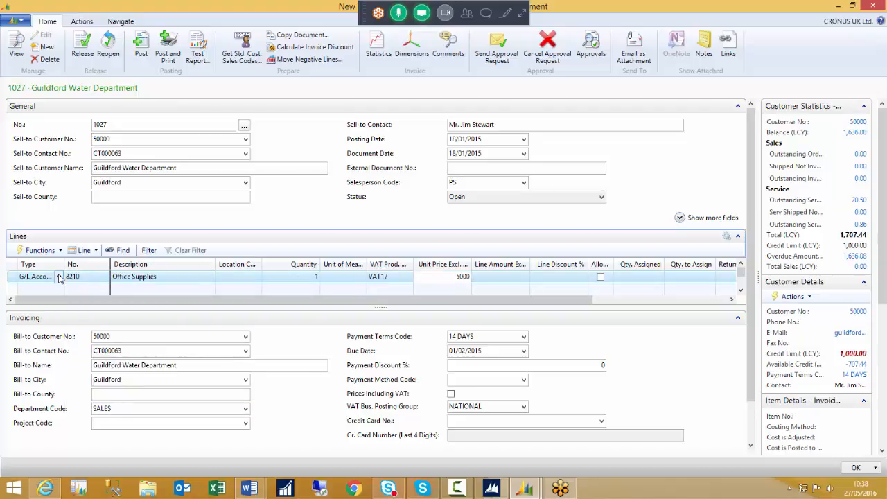
pyautogui.press('Tab')
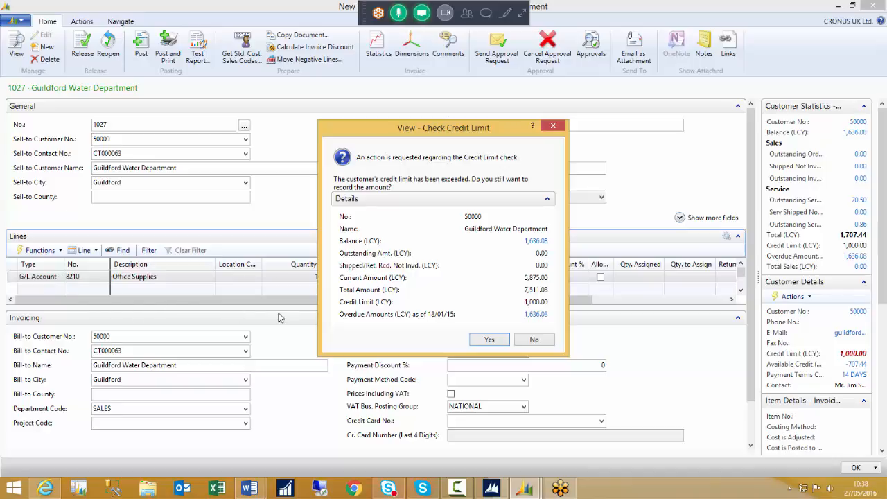
pyautogui.press('Escape')
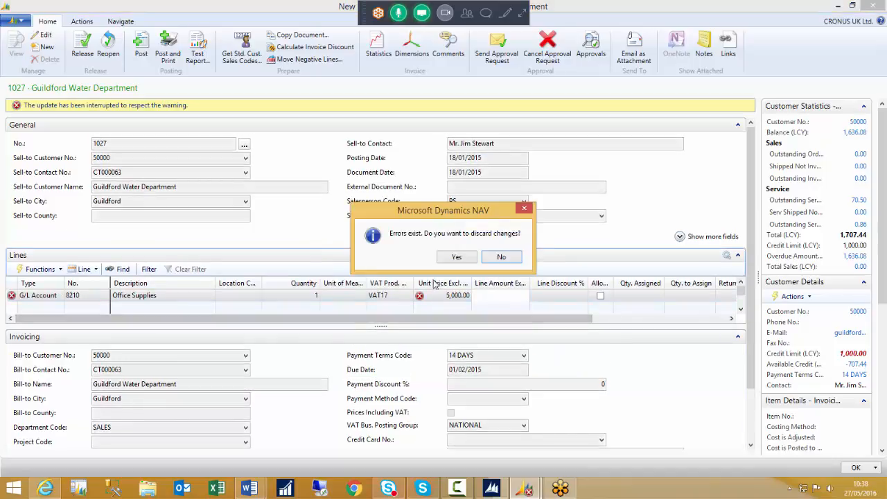
pyautogui.click(454, 258)
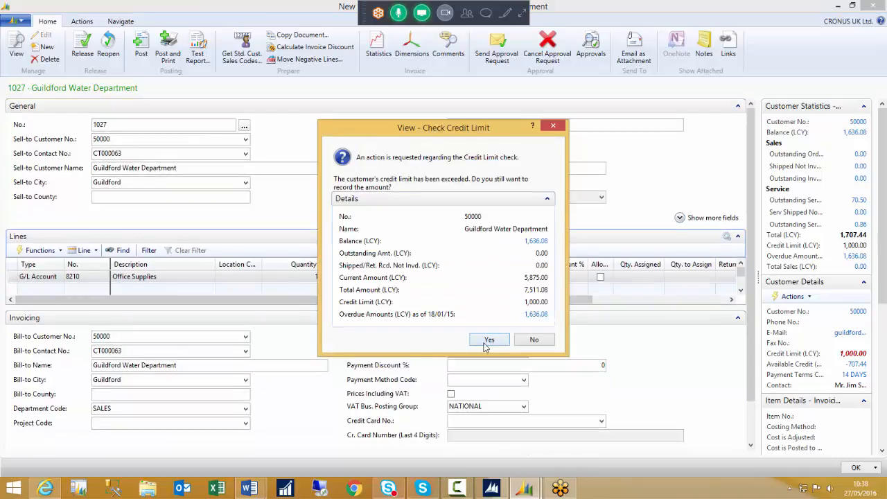
pyautogui.click(487, 340)
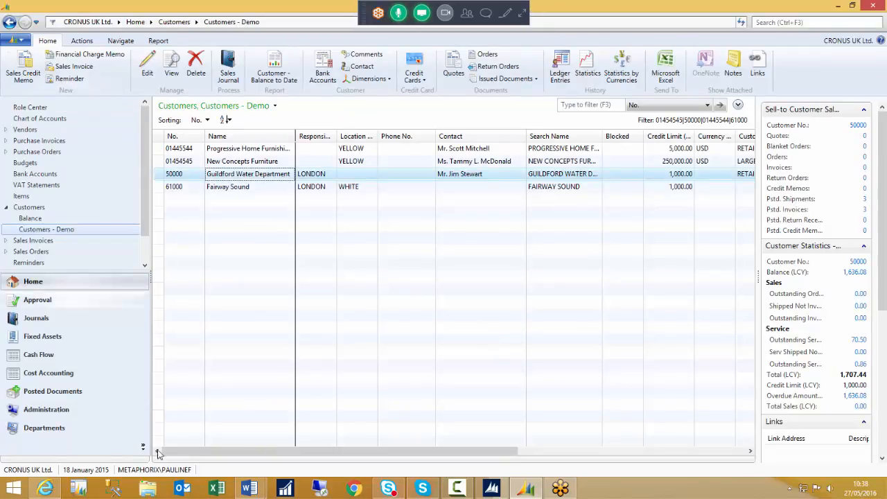
# Step: Change the work date to 28 February 2015
pyautogui.doubleClick(87, 472)
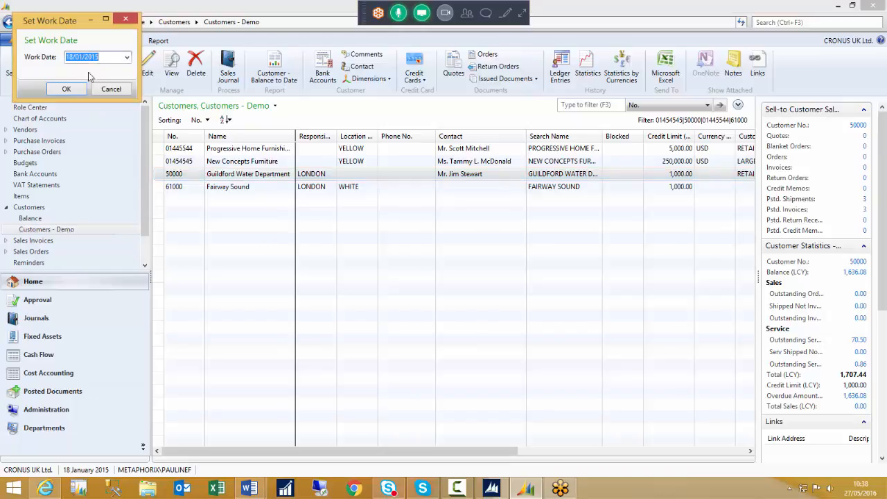
pyautogui.write('28')
pyautogui.hotkey('ctrl', 'z')
pyautogui.write('280215')
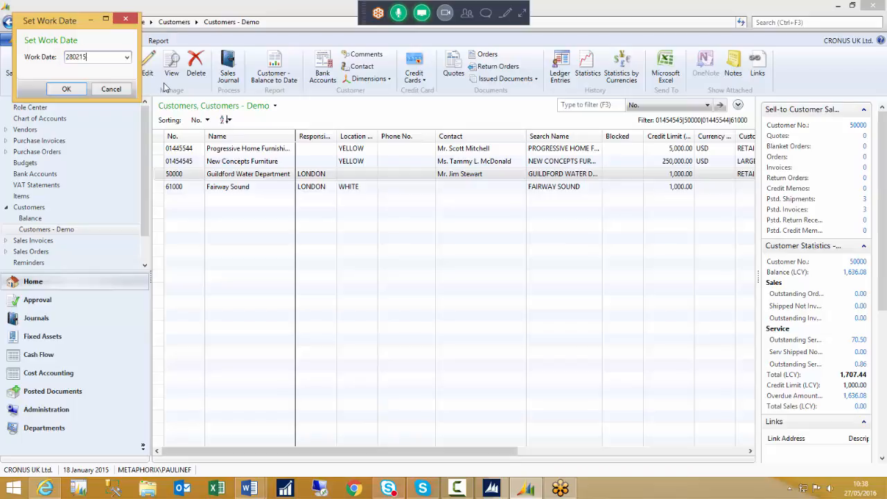
pyautogui.click(64, 89)
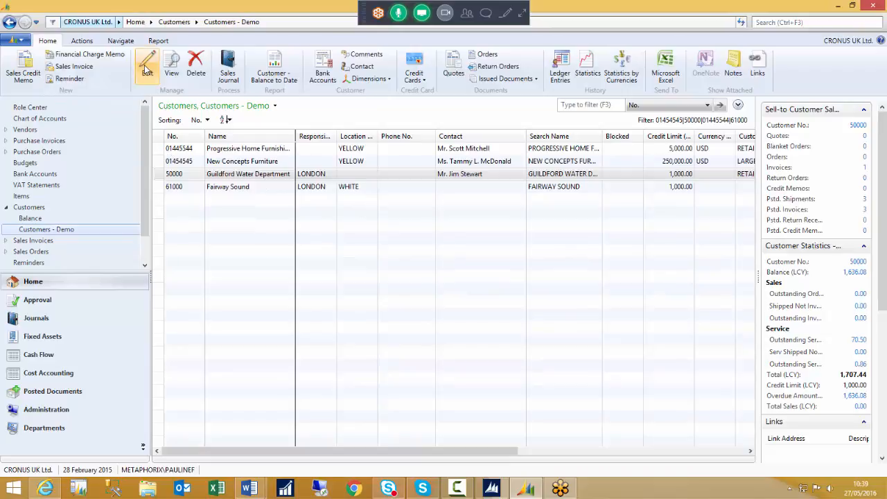
# Step: Create another Guildford Water Department sales invoice with a G/L Account line for Office Supplies (8210), quantity 1
pyautogui.click(69, 66)
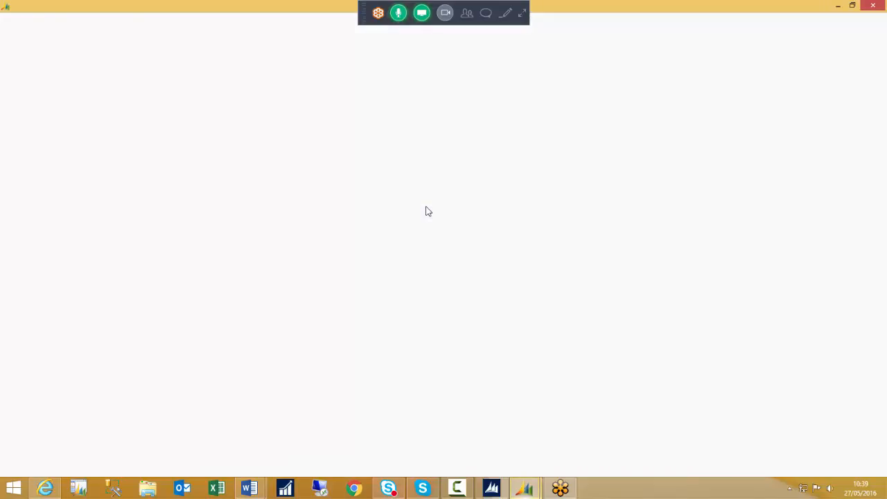
pyautogui.click(171, 168)
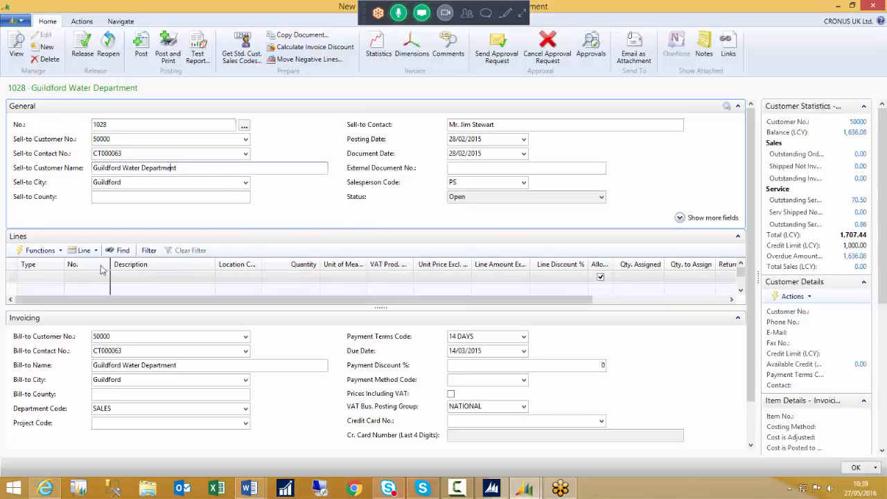
pyautogui.click(57, 276)
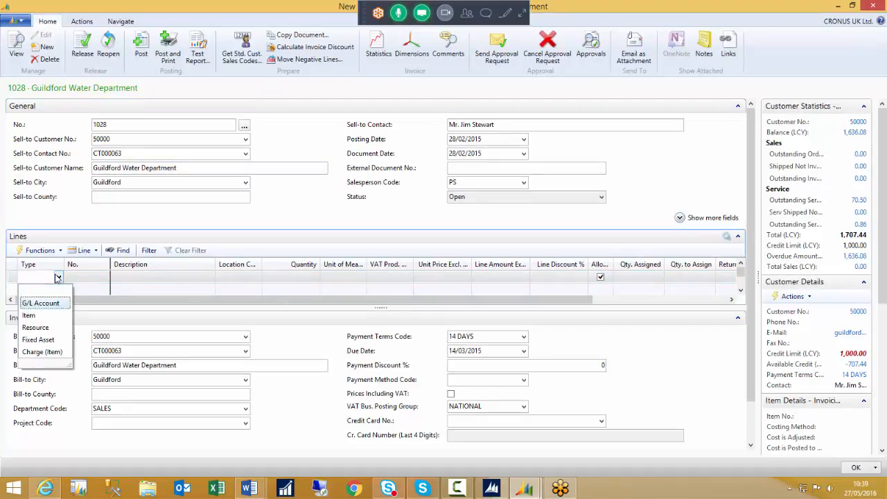
pyautogui.click(29, 303)
pyautogui.press('Tab')
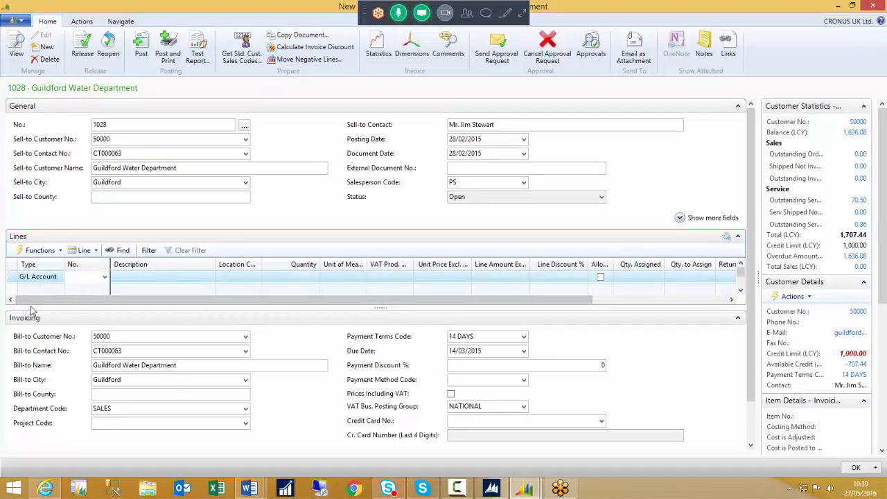
pyautogui.write('8210')
pyautogui.press('Tab')
pyautogui.press('Tab')
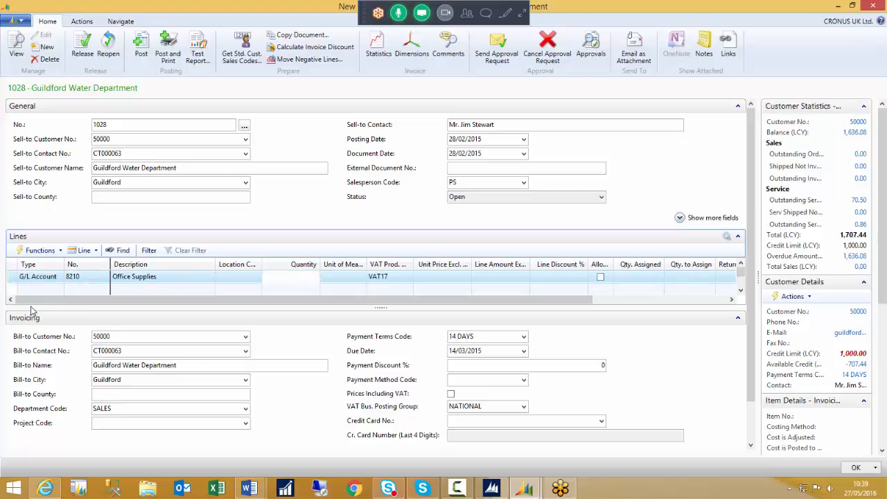
pyautogui.write('1')
pyautogui.press('Tab')
pyautogui.press('Tab')
pyautogui.press('Tab')
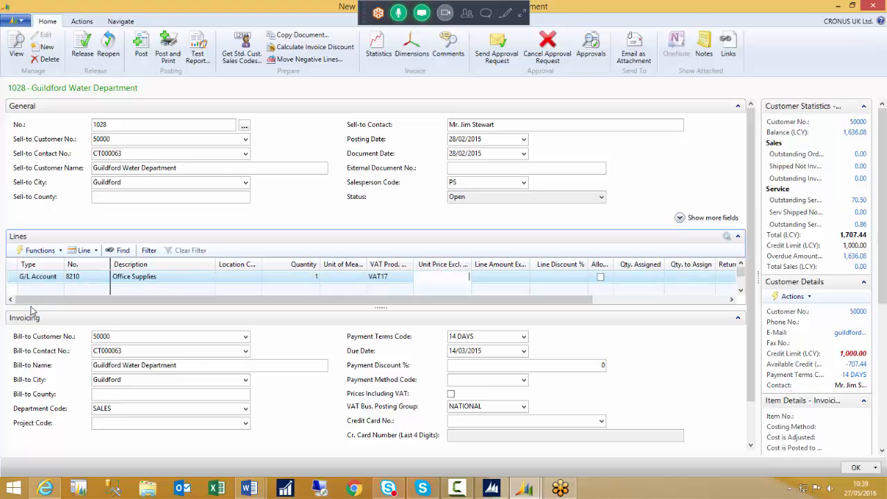
# Step: Try a unit price of 5000 on the Office Supplies line, dismiss the credit limit check, and close the invoice
pyautogui.write('5000')
pyautogui.press('Tab')
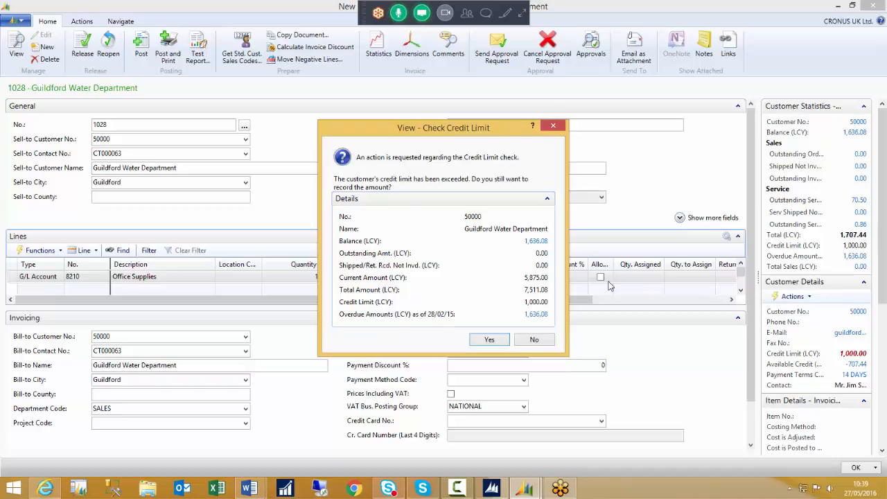
pyautogui.press('Escape')
pyautogui.press('Escape')
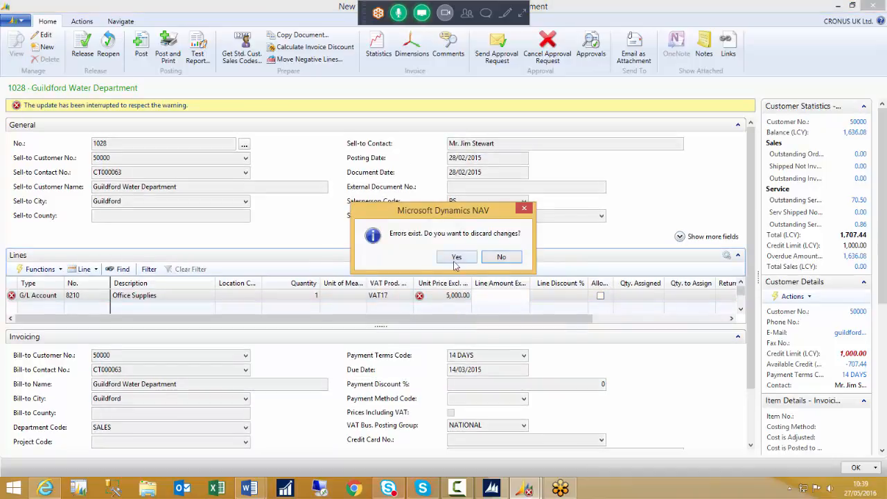
pyautogui.click(508, 257)
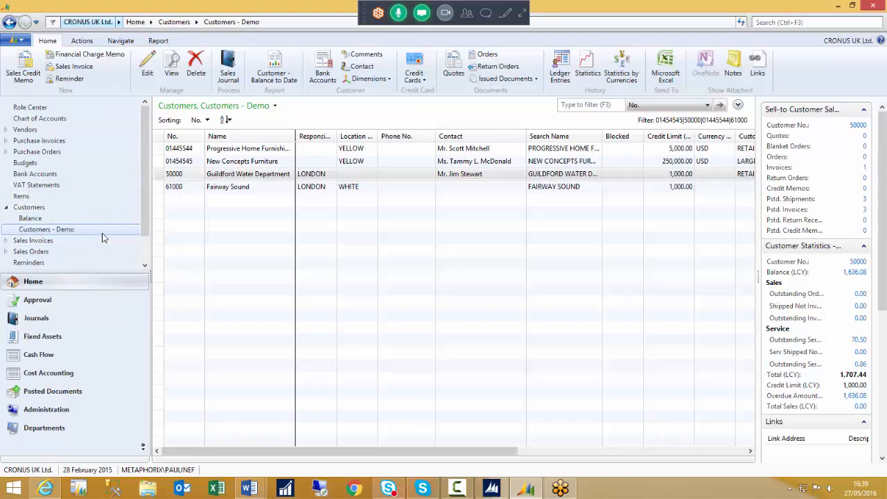
# Step: Open the Aged Accounts Receivable report request and examine its aging basis, period length and heading type options
pyautogui.click(158, 41)
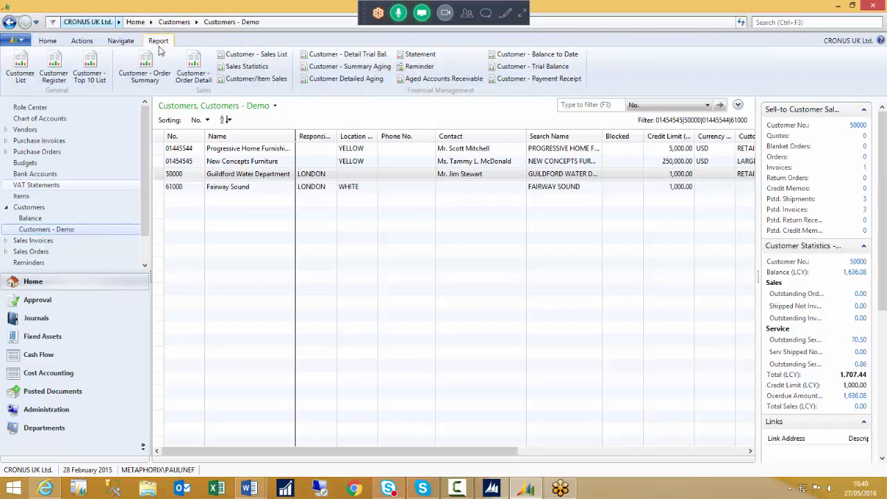
pyautogui.click(444, 81)
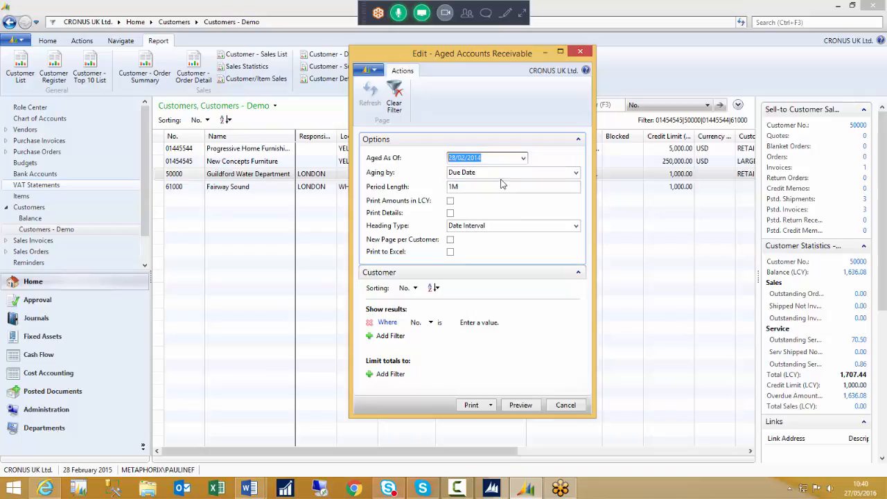
pyautogui.click(576, 173)
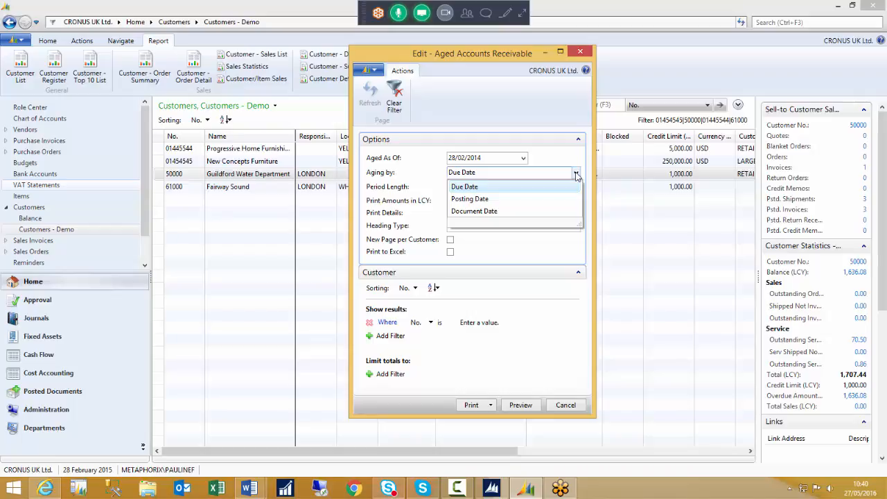
pyautogui.click(532, 173)
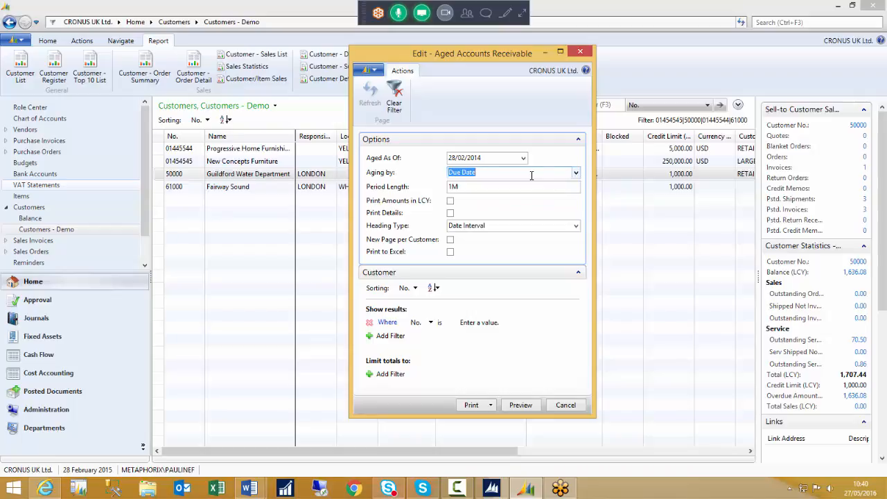
pyautogui.click(490, 187)
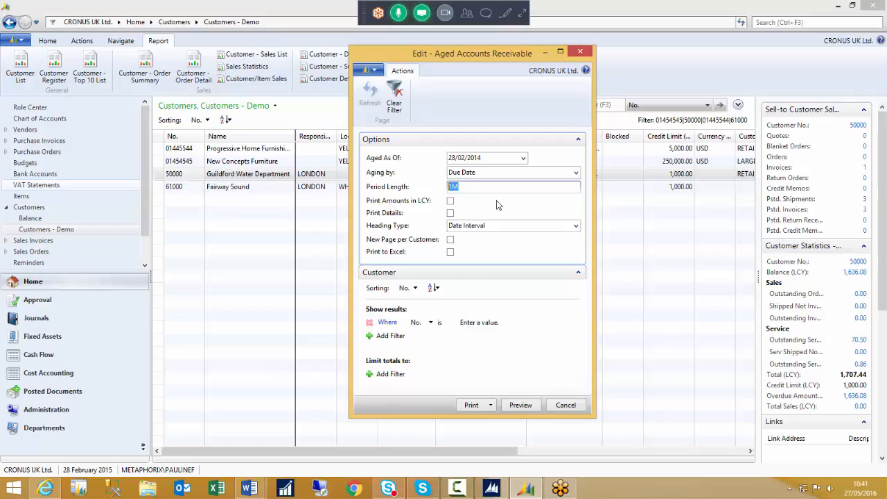
pyautogui.click(576, 227)
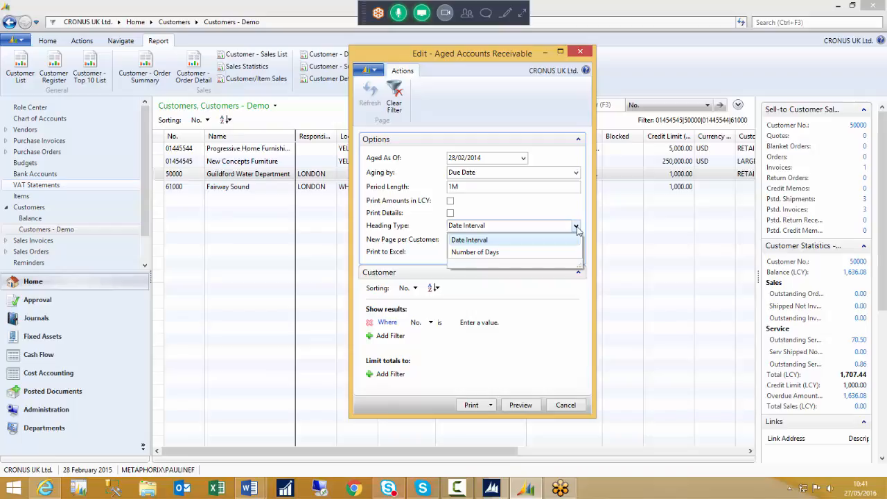
pyautogui.click(486, 184)
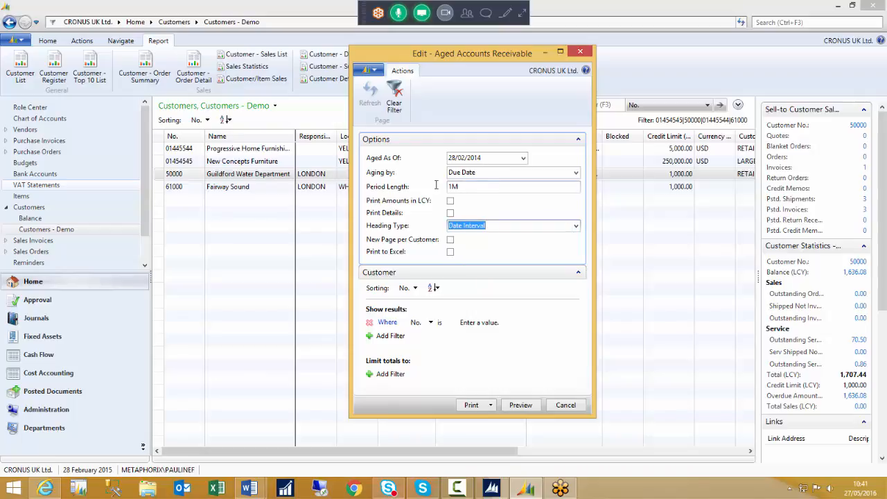
pyautogui.click(502, 186)
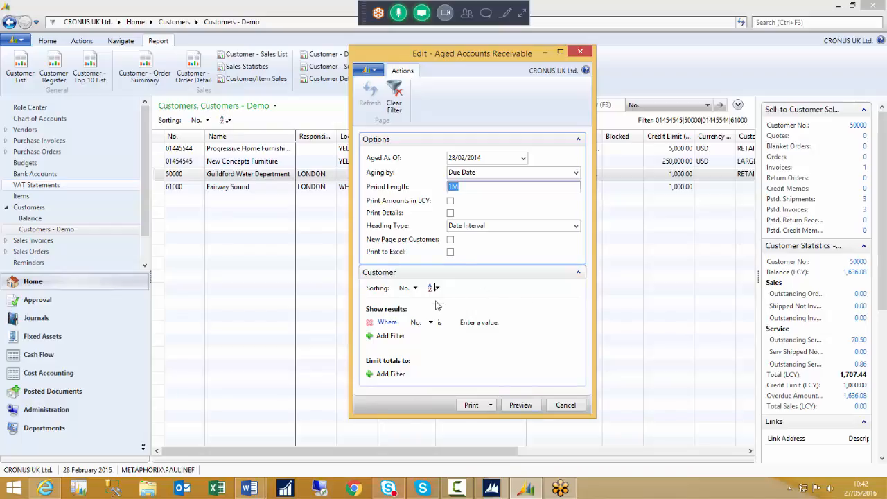
pyautogui.click(493, 329)
pyautogui.click(534, 324)
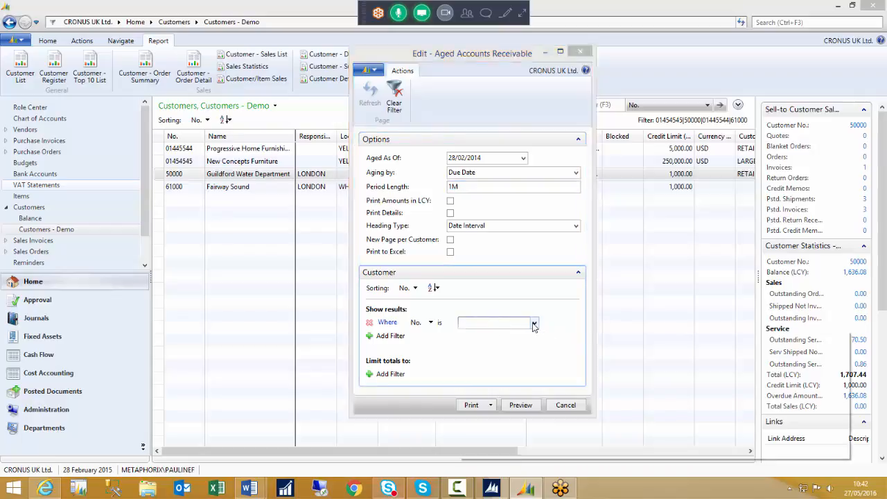
pyautogui.click(513, 348)
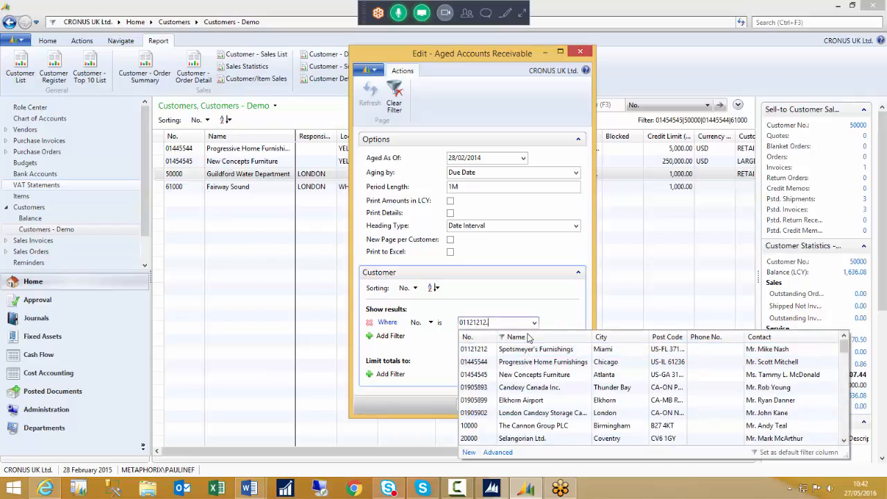
pyautogui.press('BackSpace')
pyautogui.press('BackSpace')
pyautogui.press('BackSpace')
pyautogui.press('BackSpace')
pyautogui.click(416, 341)
# Step: Add a blank Currency Code filter to the customer criteria, then preview the Aged Accounts Receivable report and close it
pyautogui.click(392, 339)
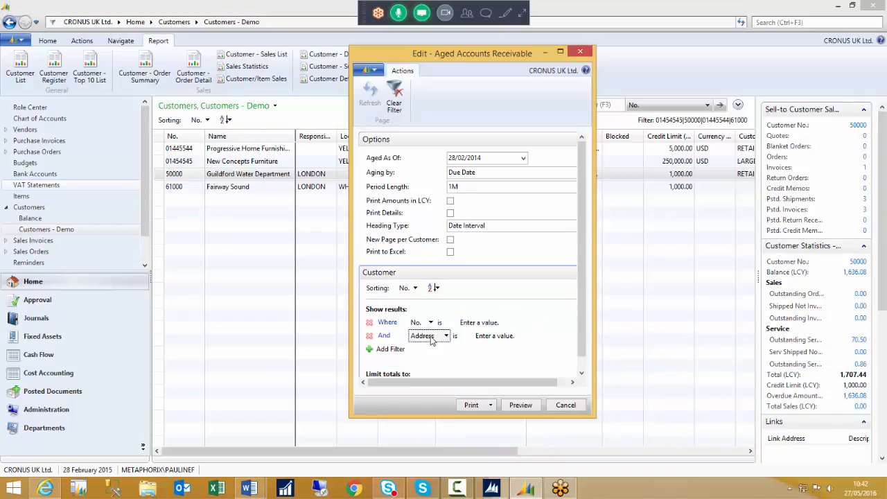
pyautogui.click(447, 336)
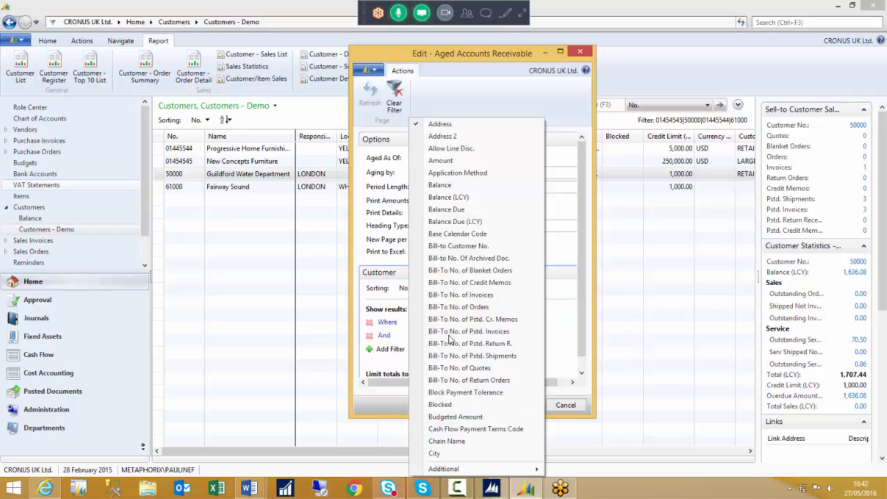
pyautogui.moveTo(472, 474)
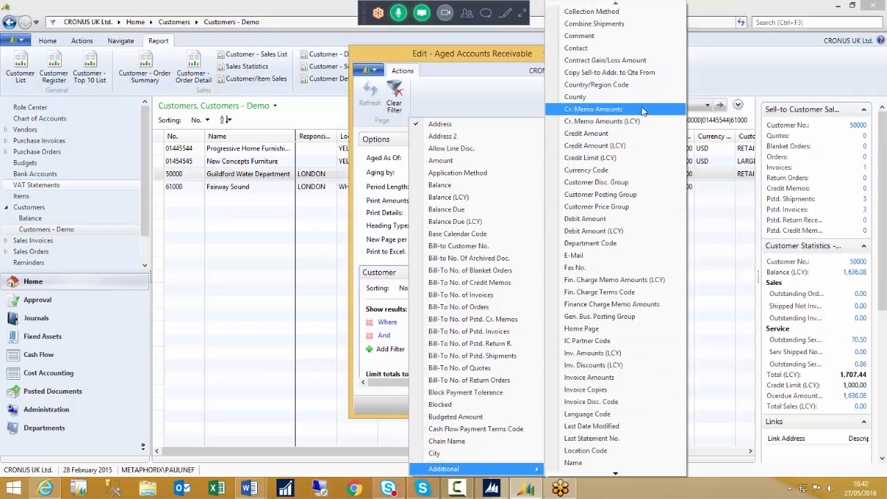
pyautogui.click(606, 174)
pyautogui.click(525, 336)
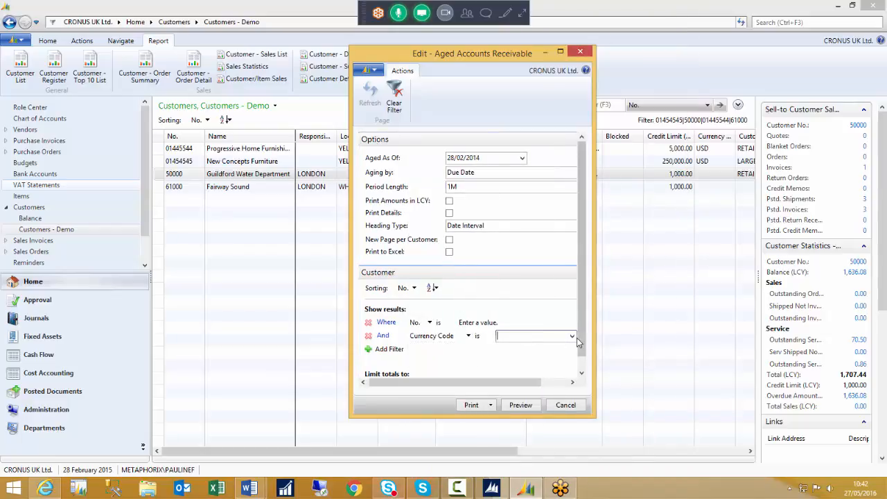
pyautogui.click(573, 337)
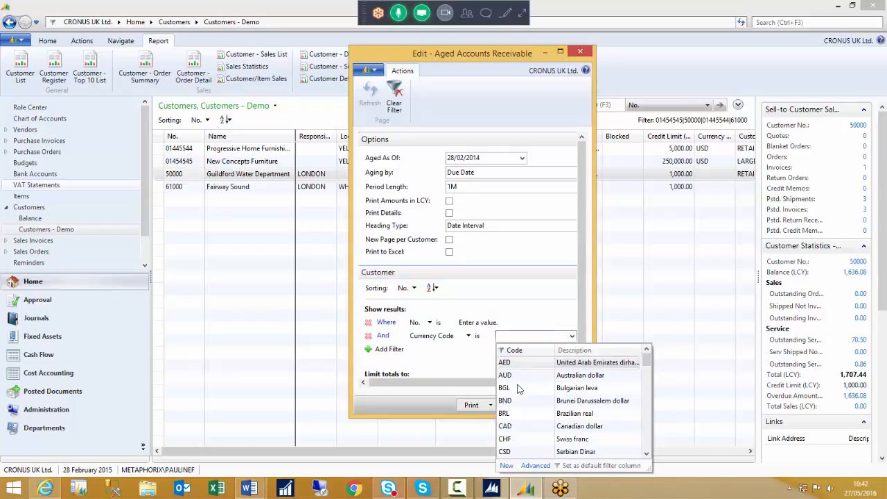
pyautogui.click(468, 369)
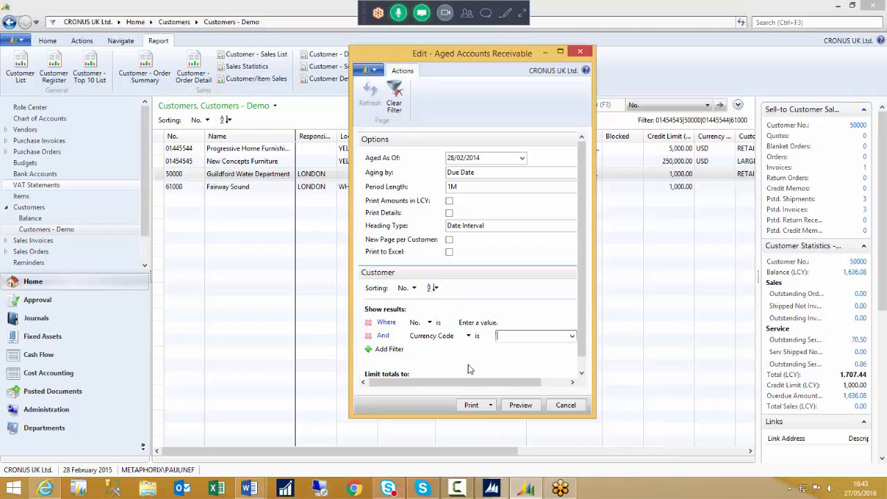
pyautogui.click(519, 406)
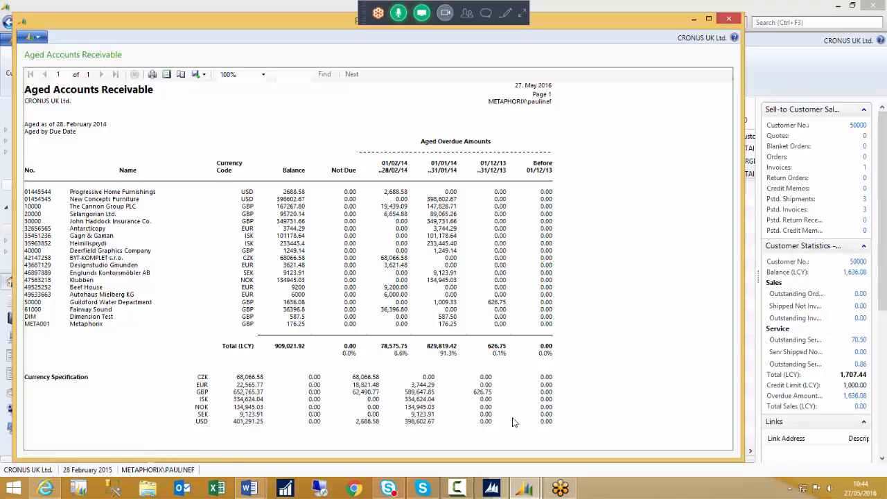
pyautogui.press('Escape')
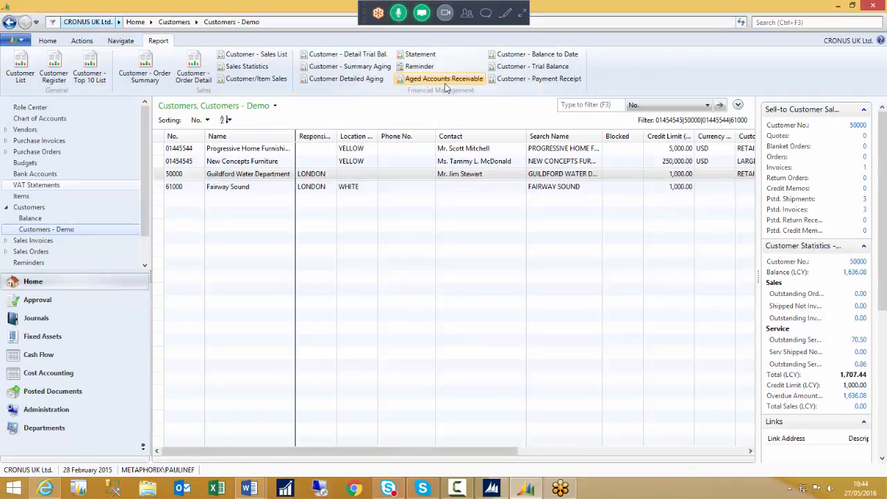
# Step: Preview the Aged Accounts Receivable report again with Print Details enabled and aging by Posting Date
pyautogui.click(443, 80)
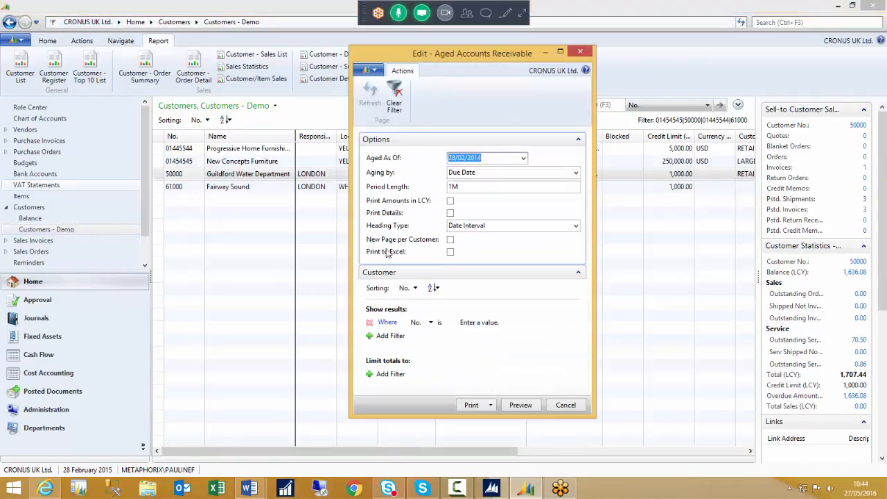
pyautogui.click(451, 214)
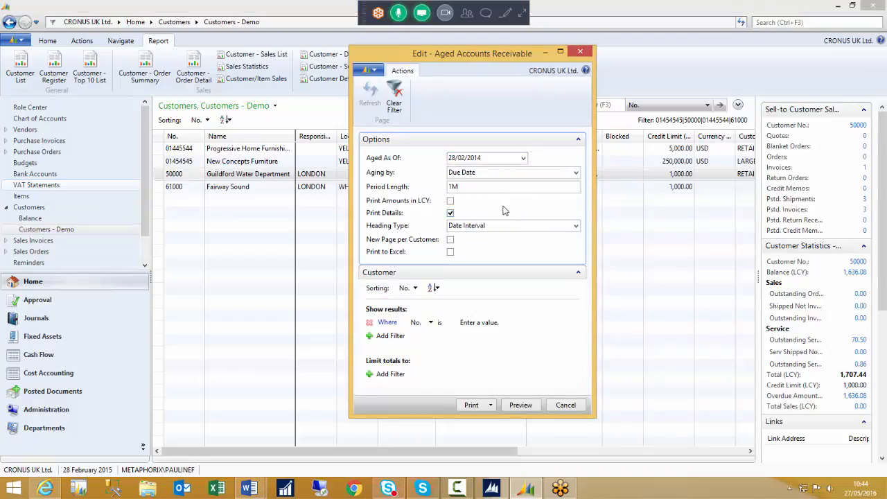
pyautogui.click(575, 173)
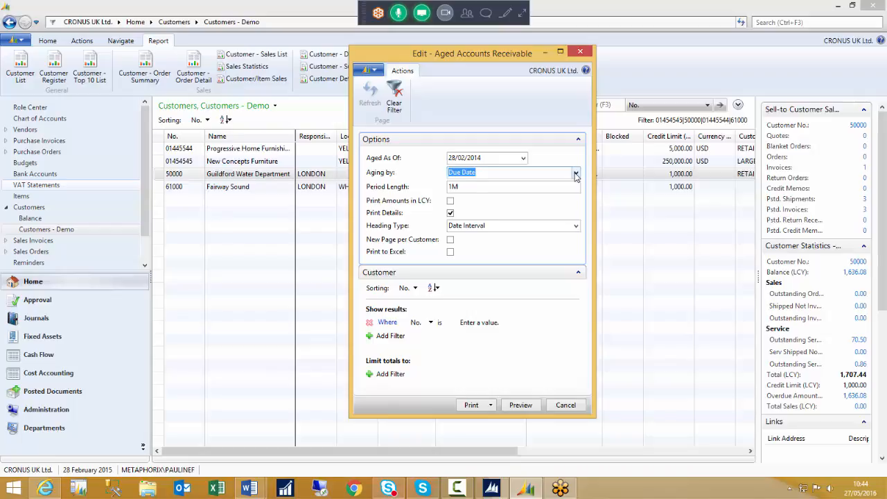
pyautogui.click(478, 202)
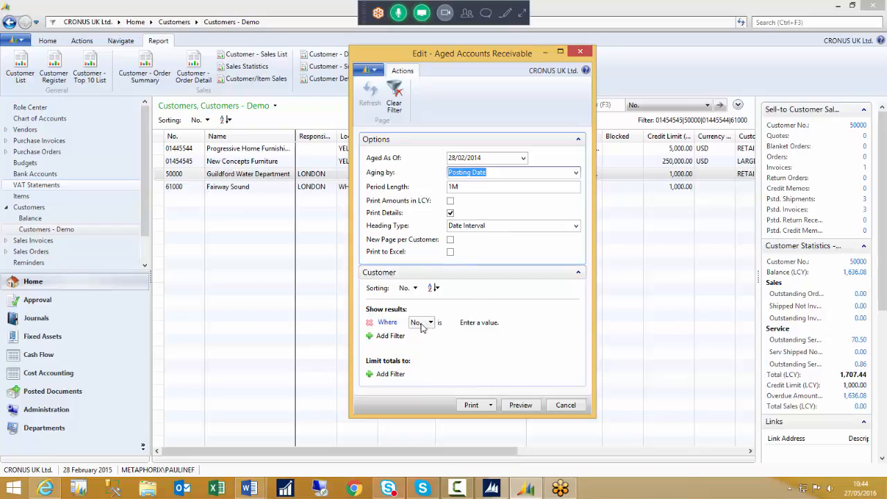
pyautogui.click(516, 405)
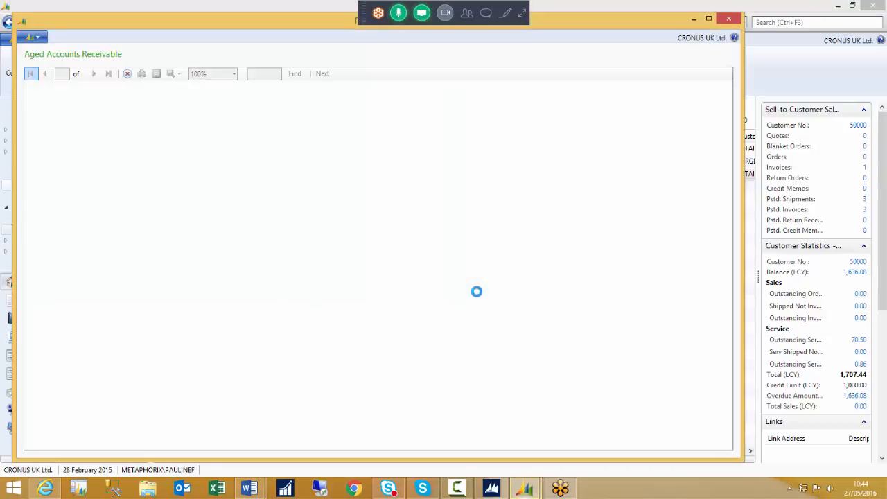
# Step: Maximize the report preview, look through the detailed entries per customer, and close it
pyautogui.doubleClick(299, 20)
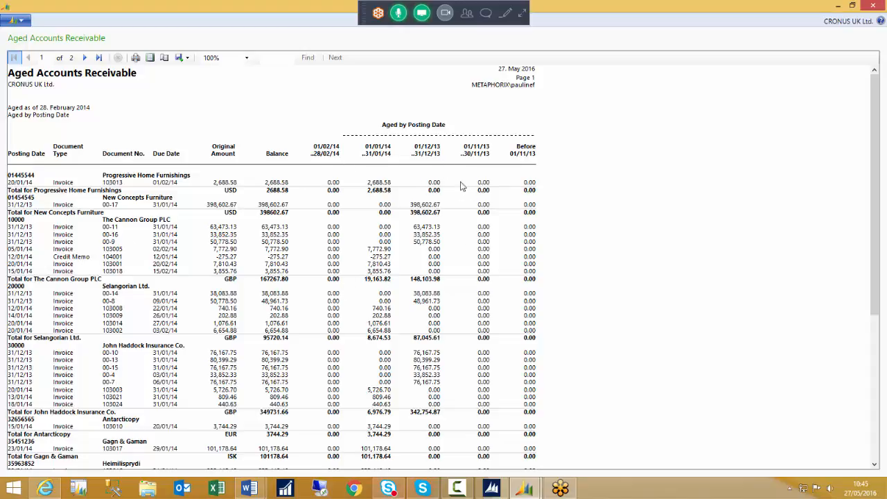
pyautogui.scroll(-4, 411, 303)
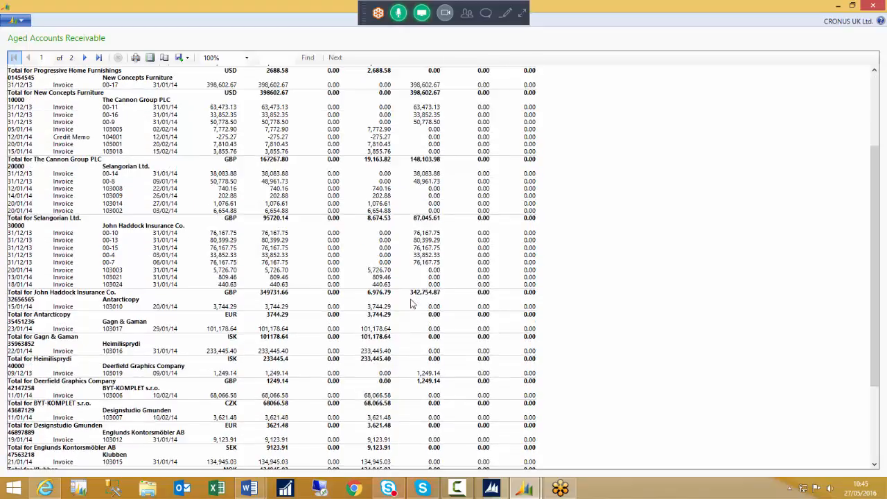
pyautogui.scroll(4, 411, 303)
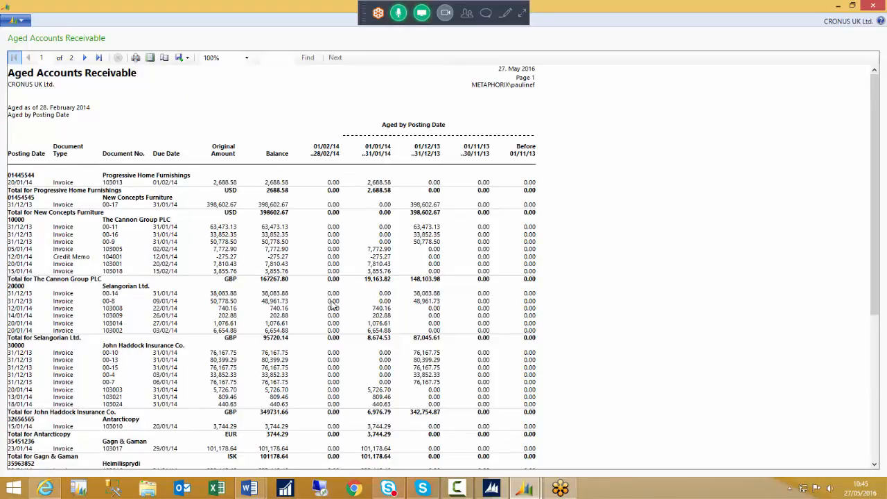
pyautogui.press('Escape')
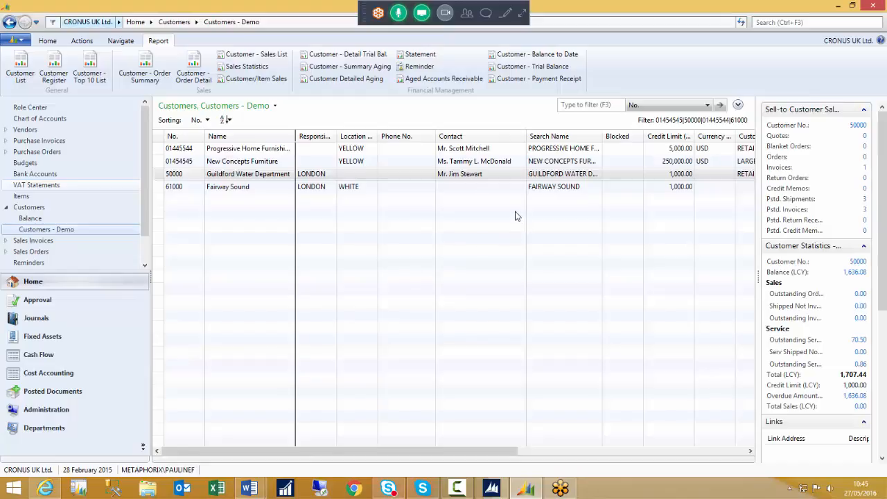
# Step: Run the Aged Accounts Receivable report with Print to Excel enabled, allowing the Excel component for this client session
pyautogui.click(444, 78)
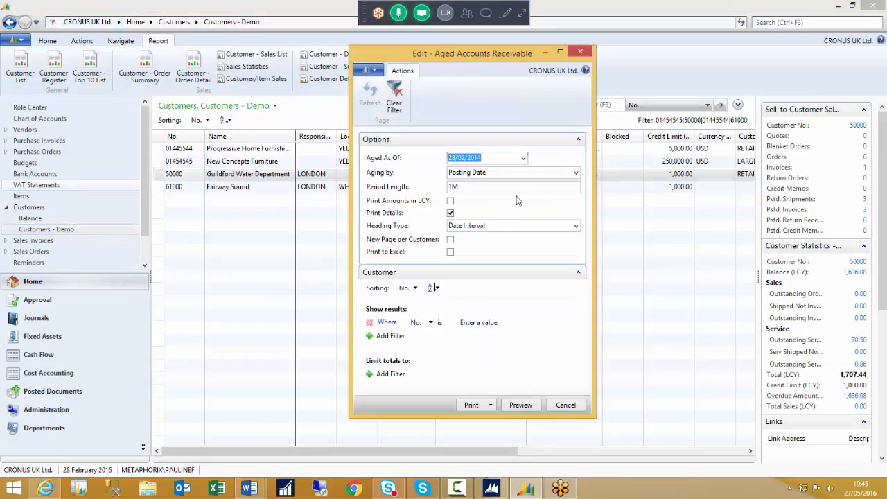
pyautogui.click(451, 252)
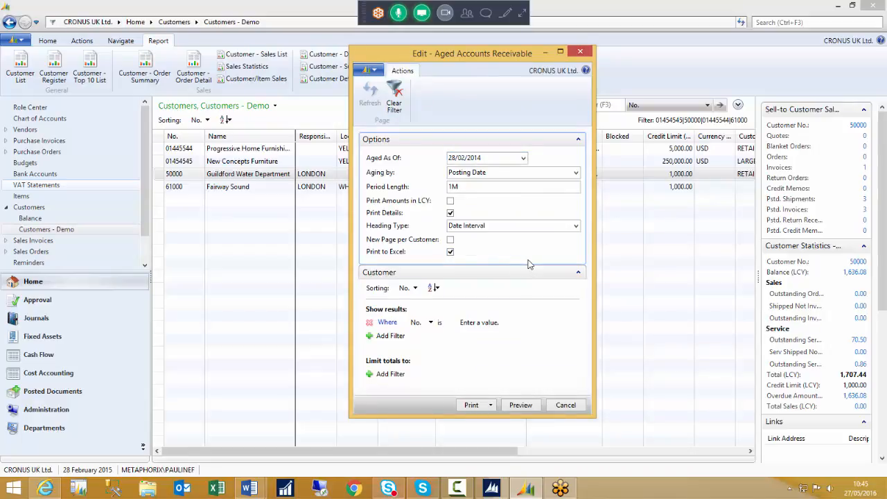
pyautogui.click(526, 408)
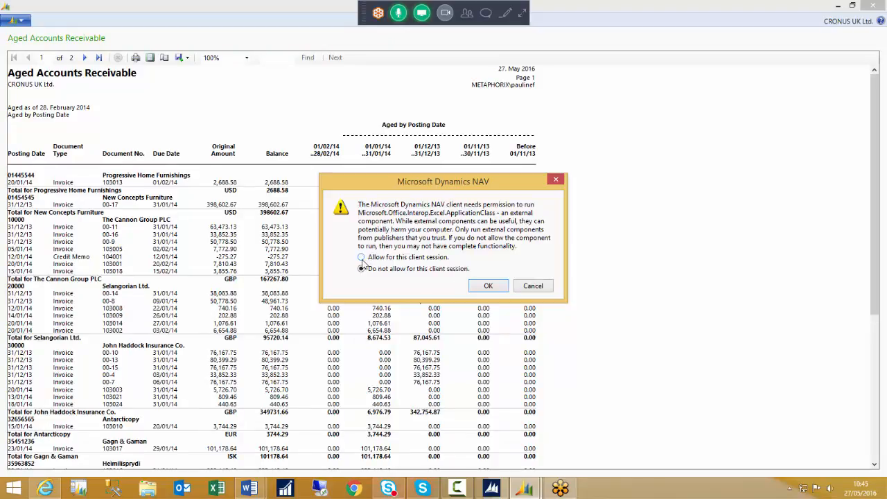
pyautogui.click(361, 258)
pyautogui.click(487, 286)
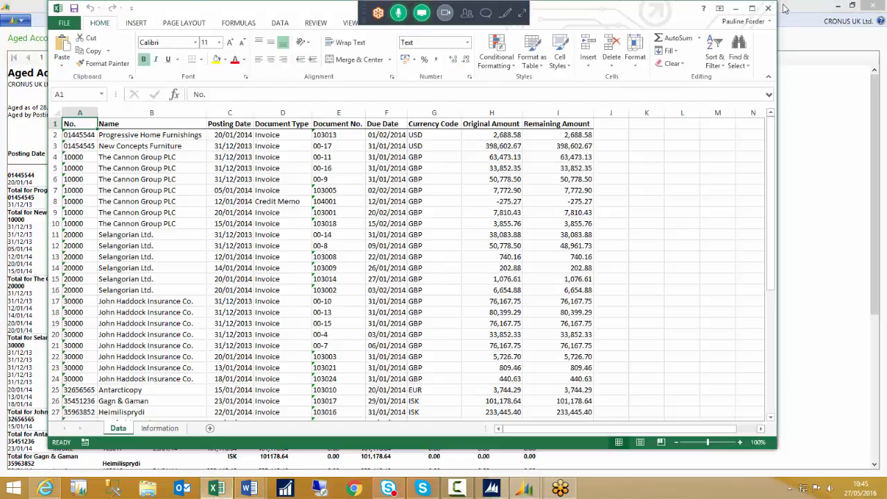
# Step: Maximize the exported Excel workbook, check the report date on the Information sheet, and return to the Data sheet
pyautogui.click(752, 8)
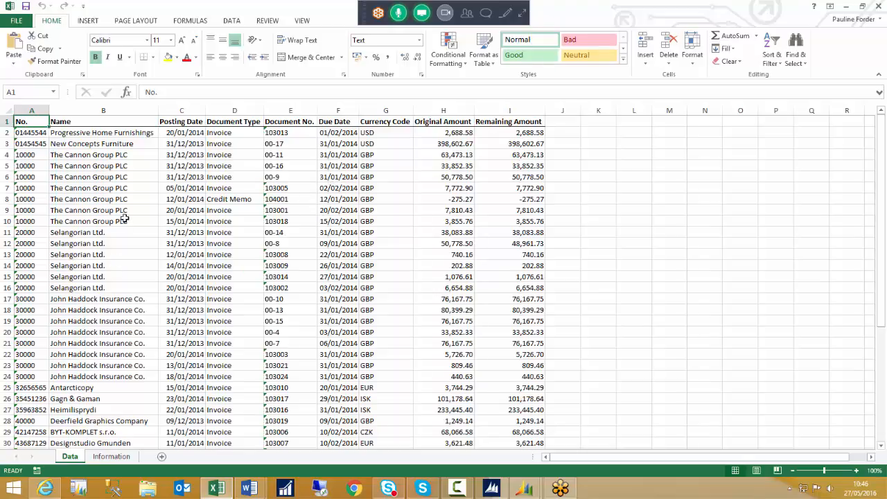
pyautogui.click(118, 459)
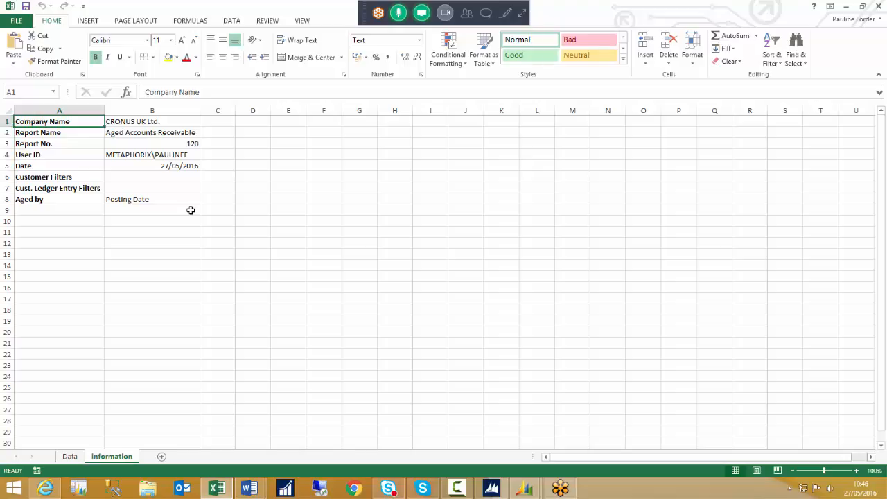
pyautogui.click(161, 168)
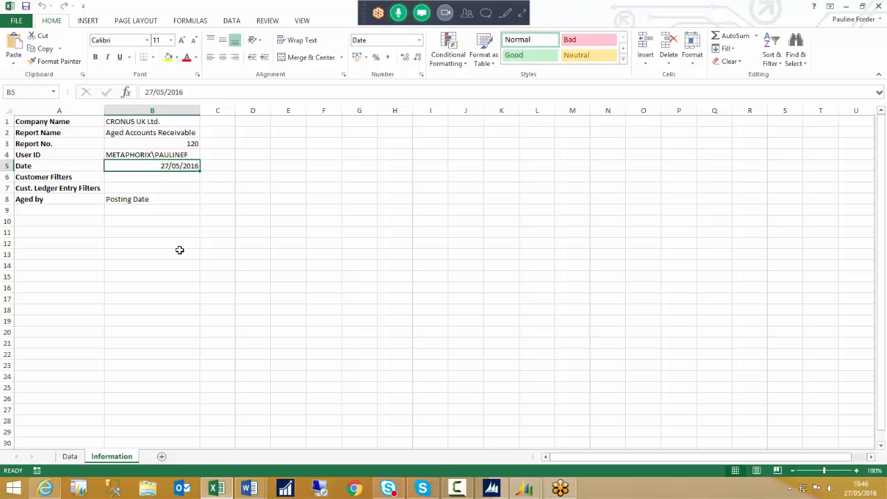
pyautogui.click(77, 457)
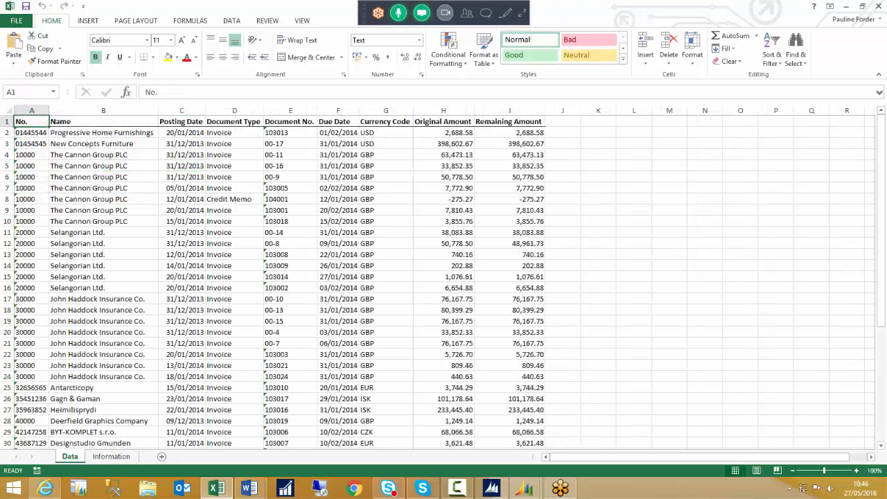
# Step: Close the exported Excel workbook without saving it, and close the Aged Accounts Receivable report preview
pyautogui.click(878, 6)
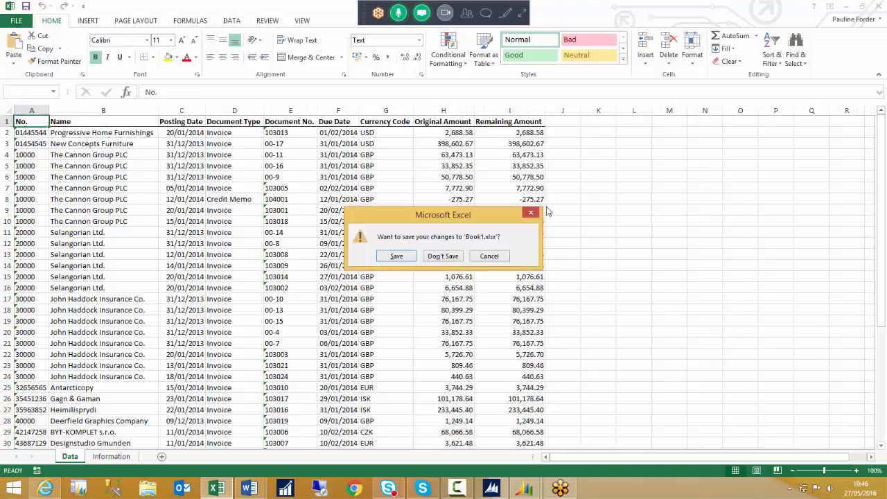
pyautogui.click(447, 257)
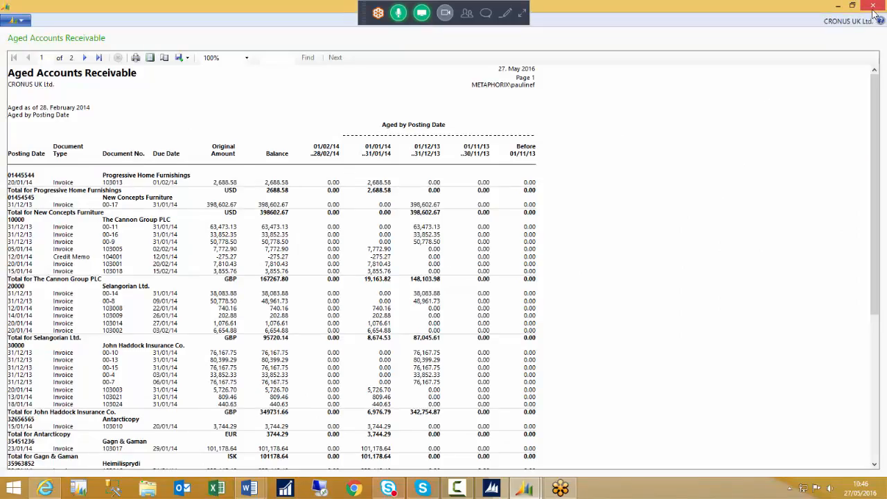
pyautogui.click(872, 6)
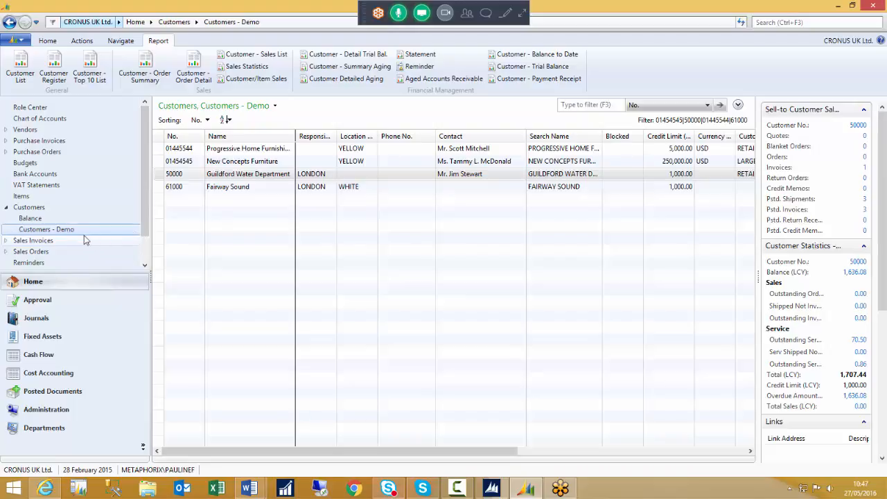
# Step: Open Receivables in the Financial Management department and look through its reports, documents, history and setup entries
pyautogui.click(36, 430)
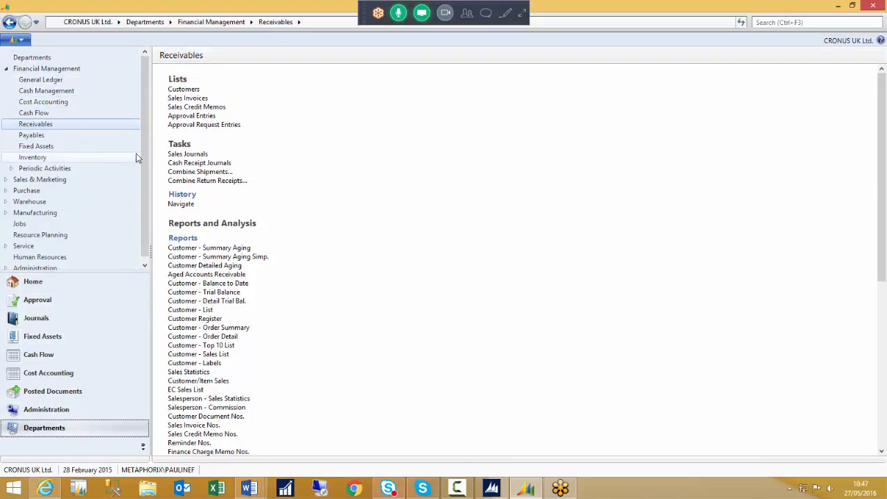
pyautogui.click(69, 69)
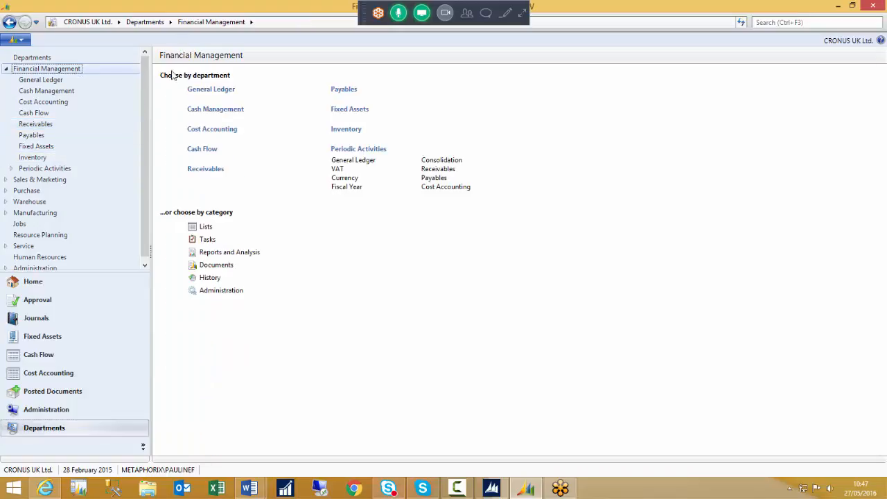
pyautogui.click(203, 173)
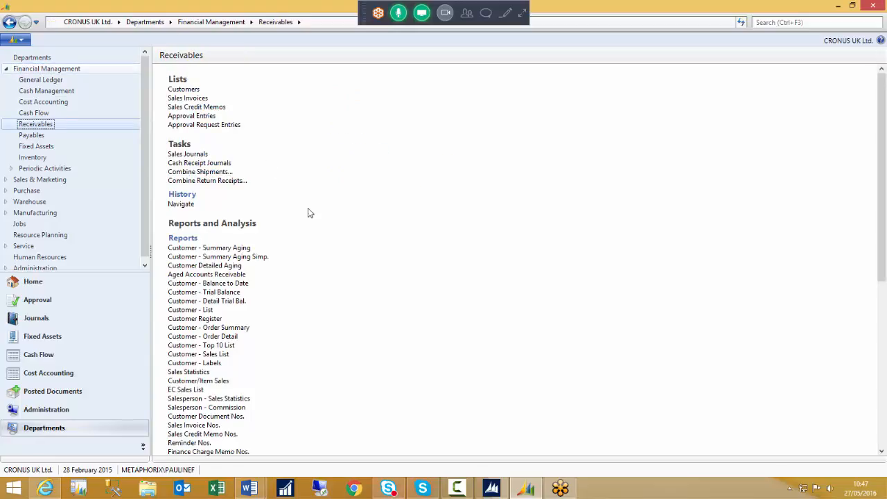
pyautogui.scroll(-10, 310, 212)
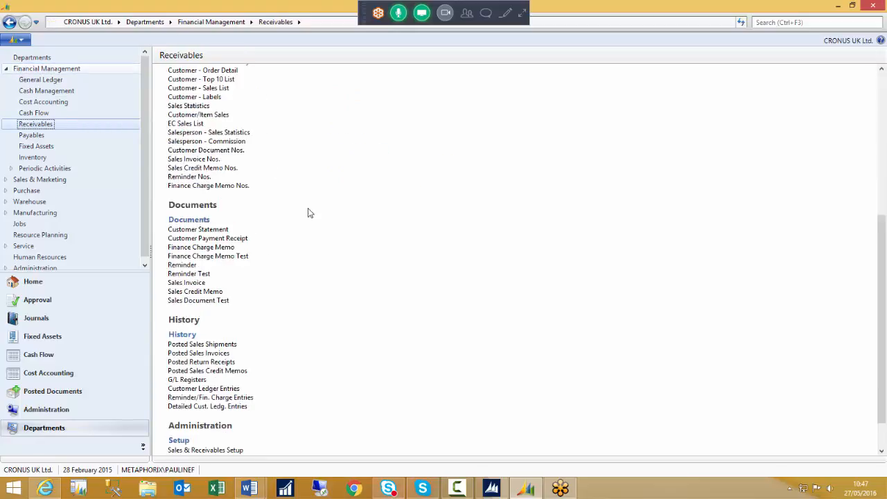
pyautogui.scroll(-2, 309, 213)
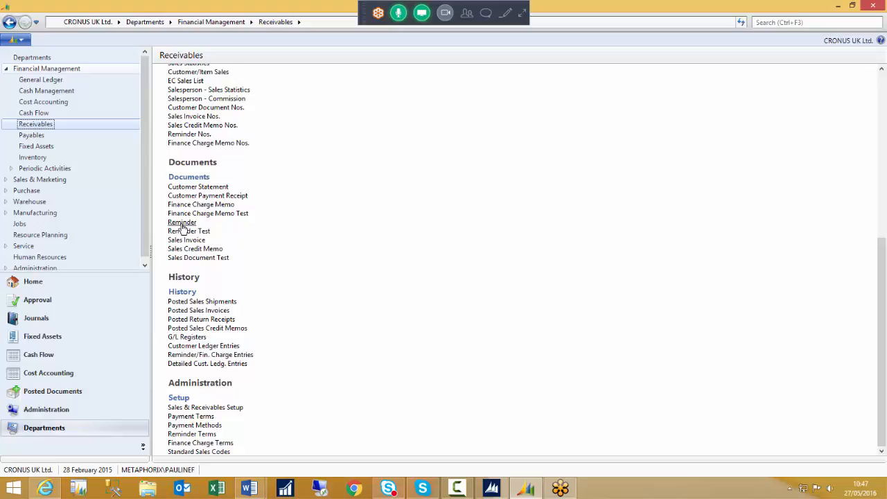
# Step: Search for "remin terms", open Reminder Terms from the Receivables setup, and reposition its window
pyautogui.click(779, 23)
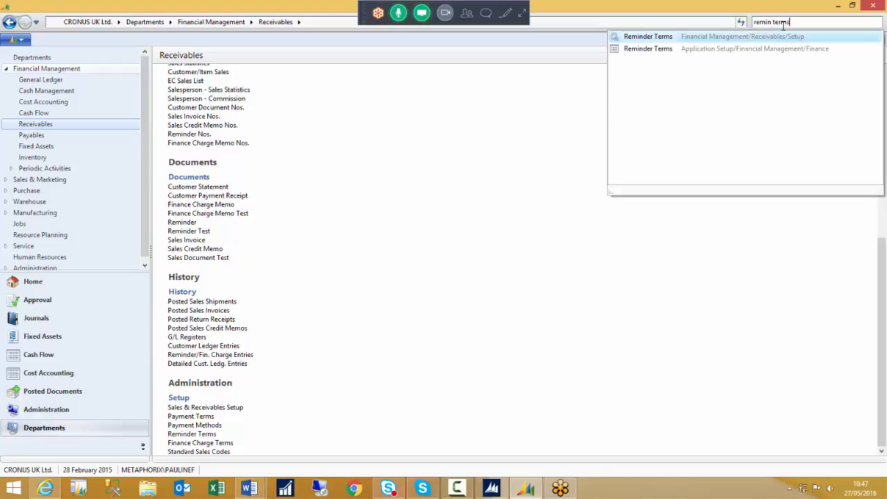
pyautogui.click(647, 38)
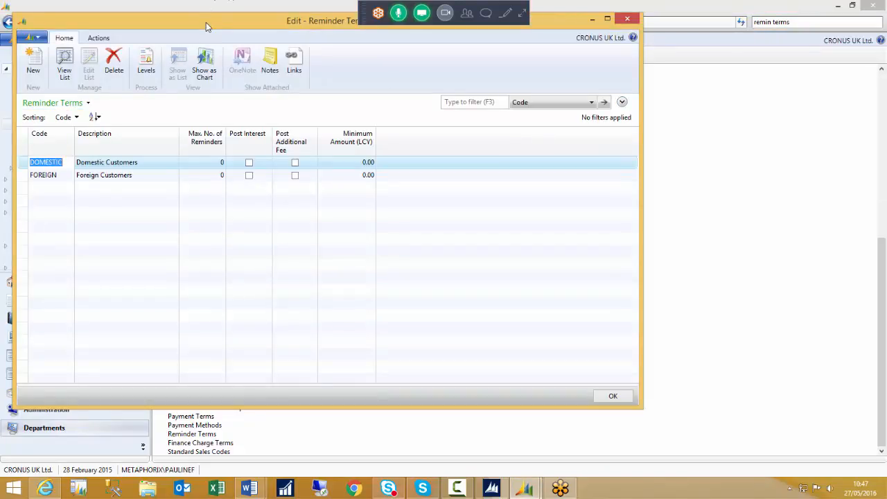
pyautogui.moveTo(206, 22); pyautogui.dragTo(341, 47)
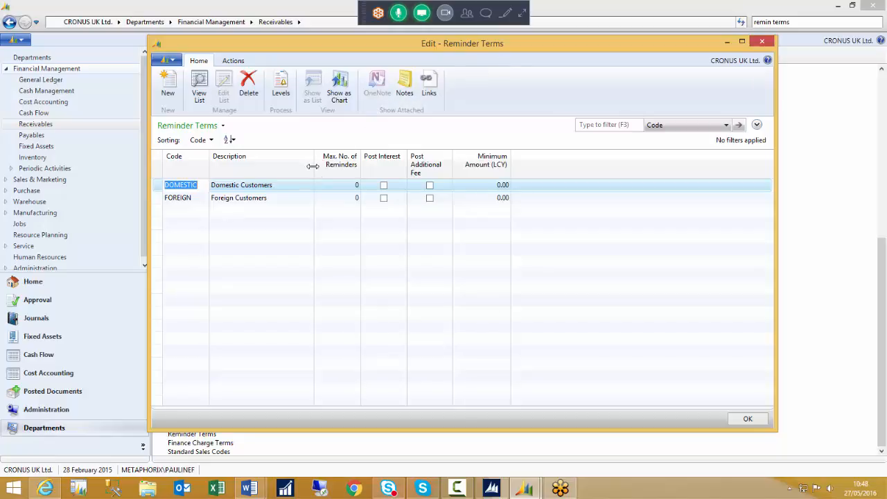
# Step: Review the codes and descriptions of the DOMESTIC and FOREIGN reminder terms
pyautogui.click(207, 199)
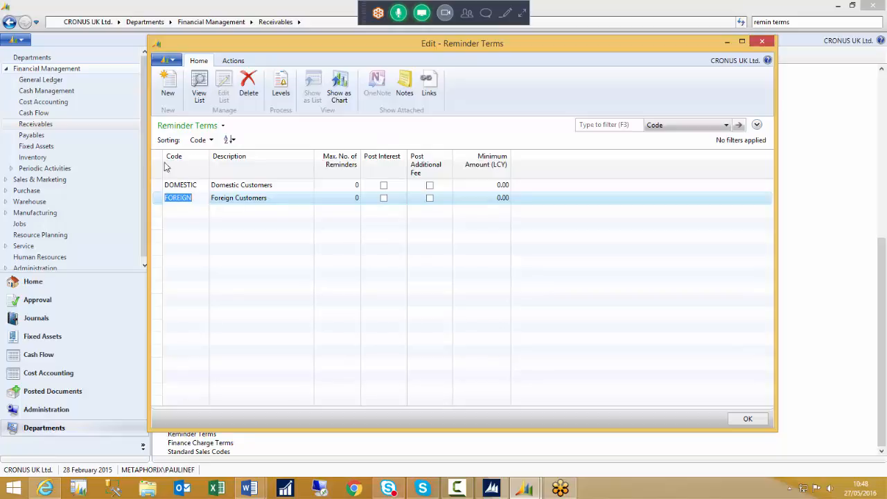
pyautogui.click(199, 185)
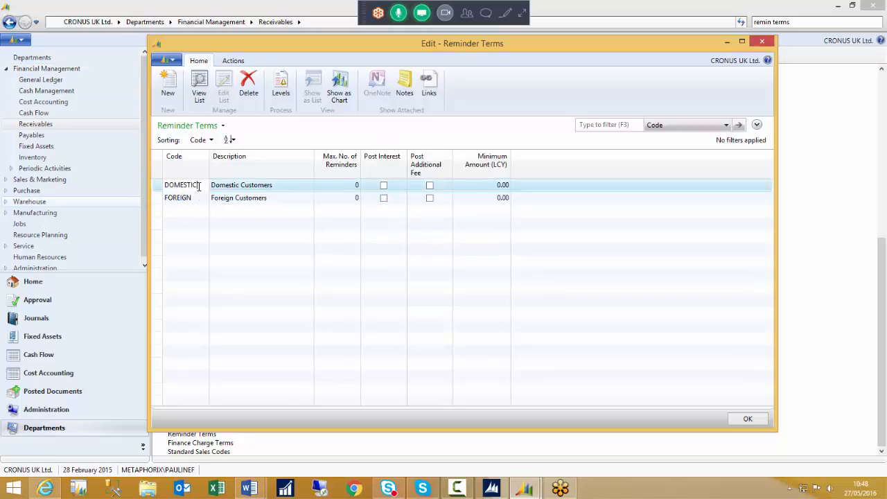
pyautogui.click(201, 197)
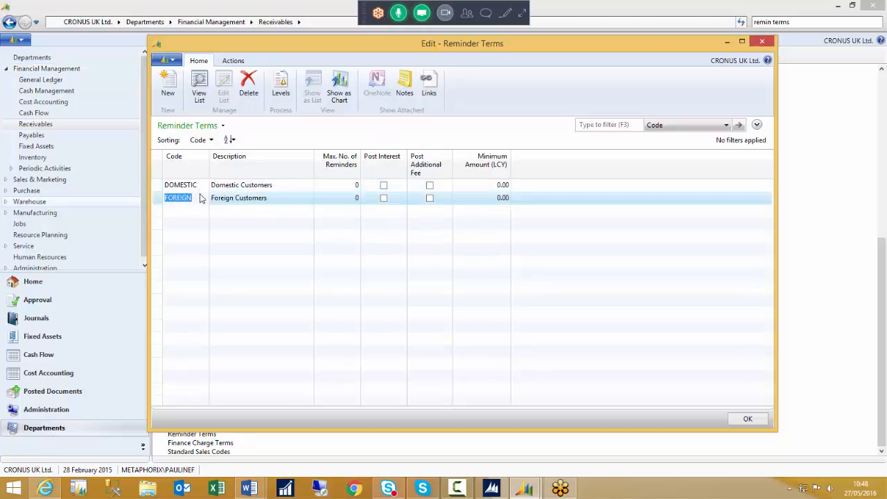
pyautogui.click(295, 186)
pyautogui.moveTo(283, 187); pyautogui.dragTo(167, 188)
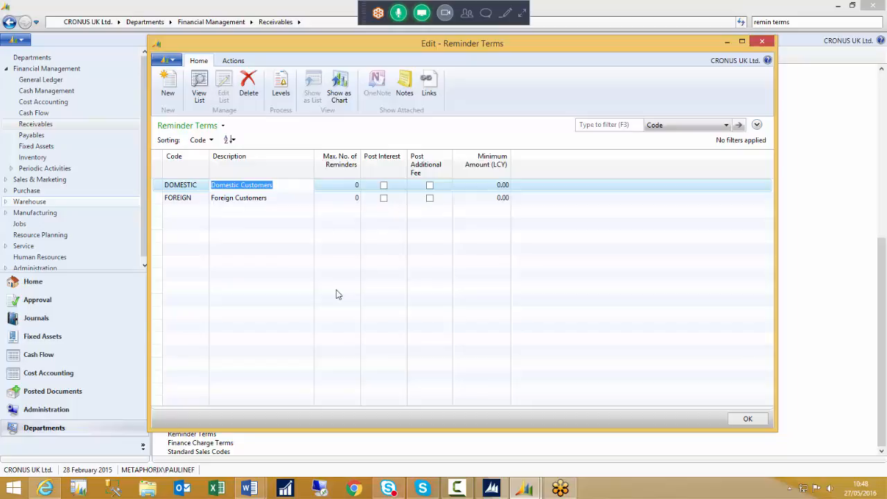
# Step: Try 5 as the maximum number of reminders for the DOMESTIC terms, restore it to 0, and check the minimum amount
pyautogui.click(340, 185)
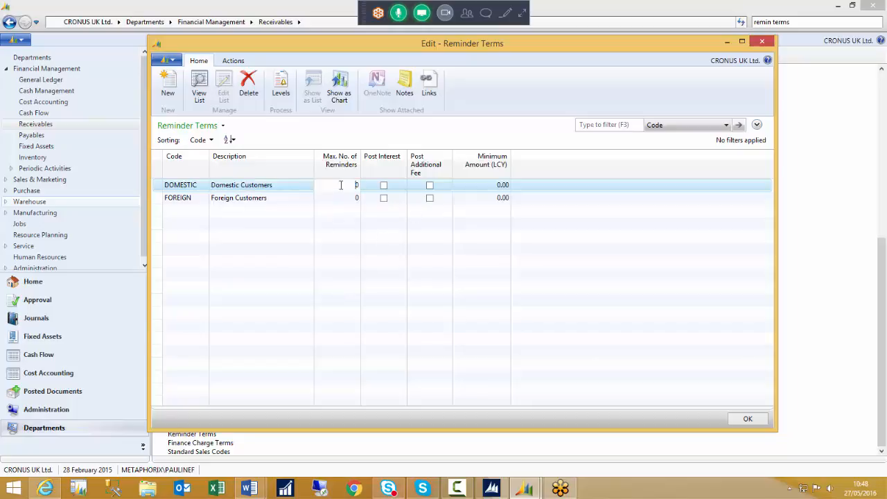
pyautogui.doubleClick(341, 185)
pyautogui.write('5')
pyautogui.press('Tab')
pyautogui.click(348, 185)
pyautogui.write('0')
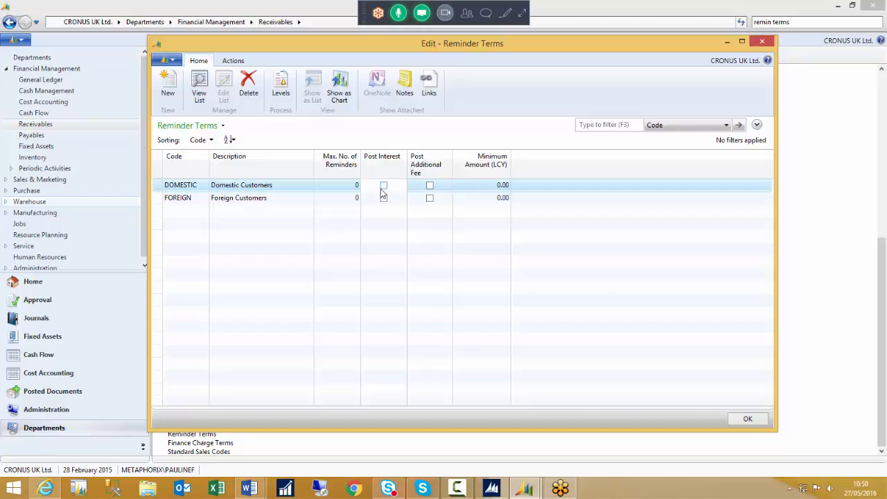
pyautogui.click(487, 186)
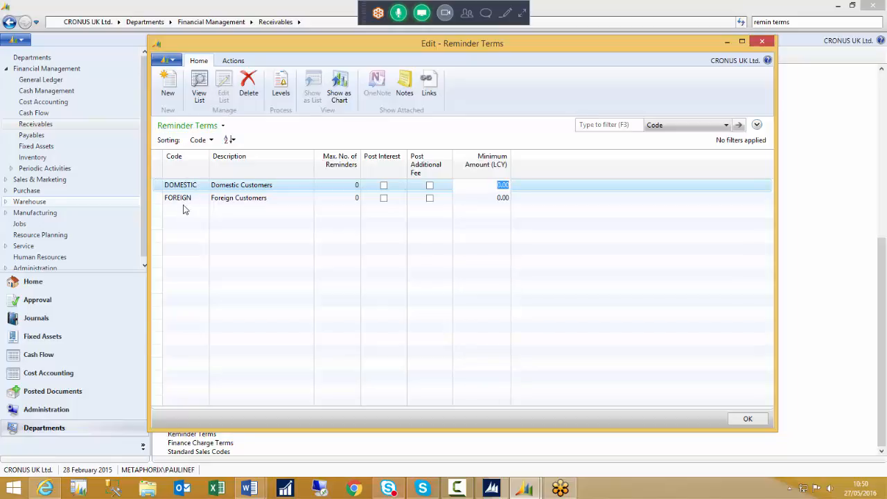
# Step: Open the reminder levels of the DOMESTIC terms and set the list's header height to 2 lines
pyautogui.click(234, 60)
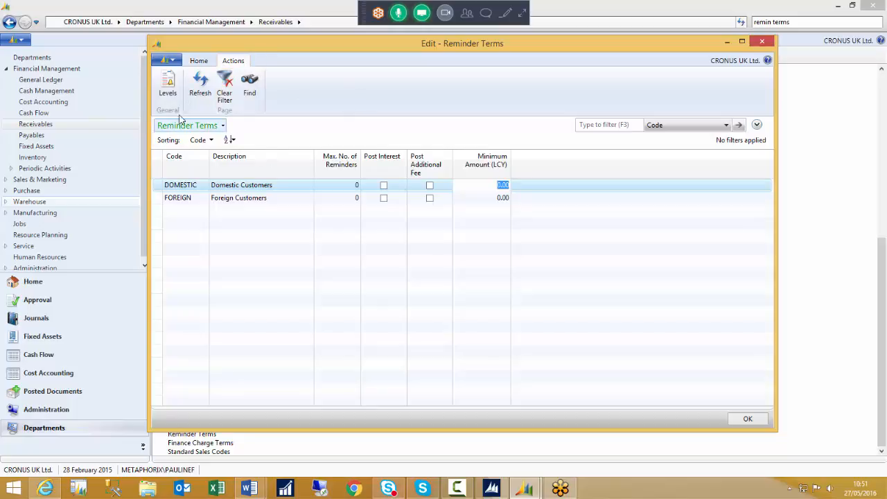
pyautogui.click(169, 87)
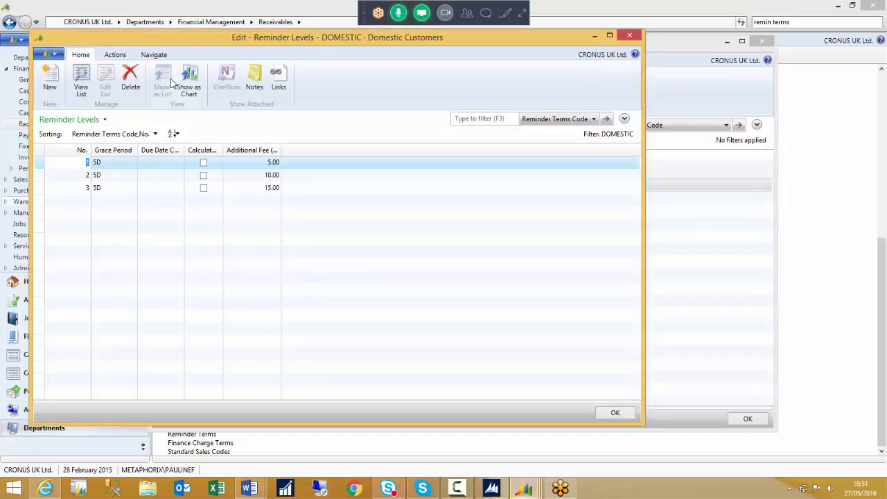
pyautogui.rightClick(52, 152)
pyautogui.moveTo(101, 207)
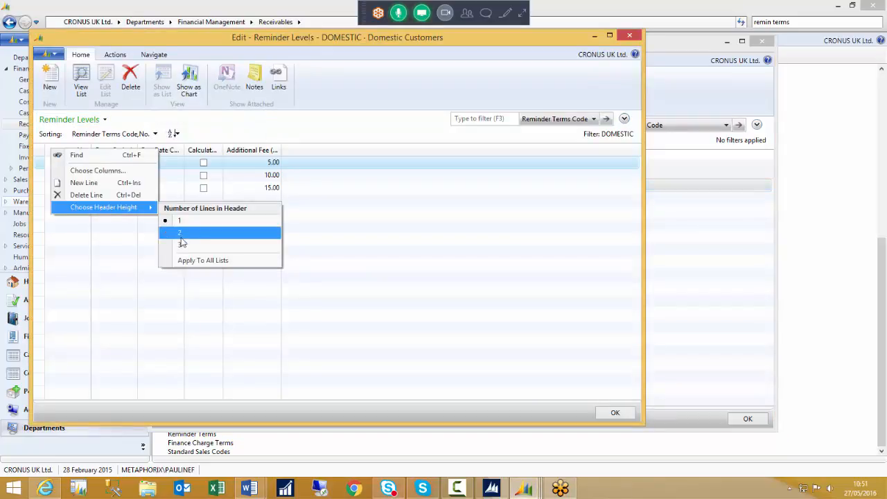
pyautogui.click(181, 235)
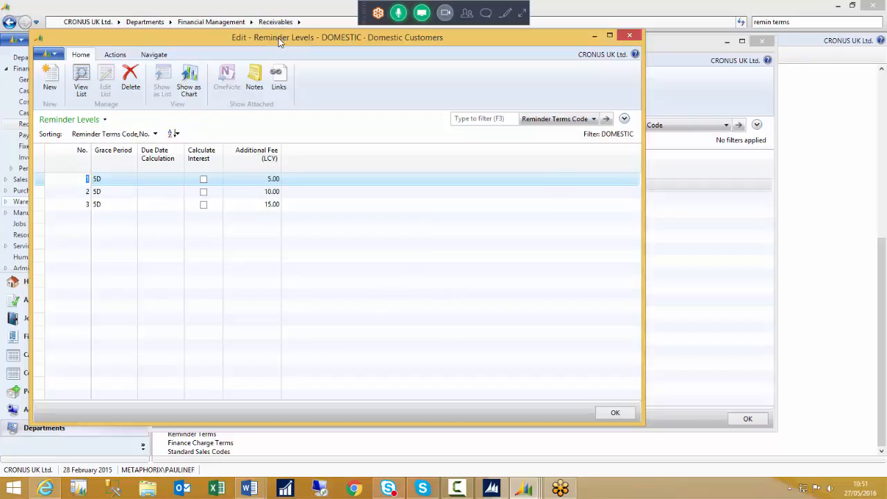
pyautogui.moveTo(279, 37); pyautogui.dragTo(403, 49)
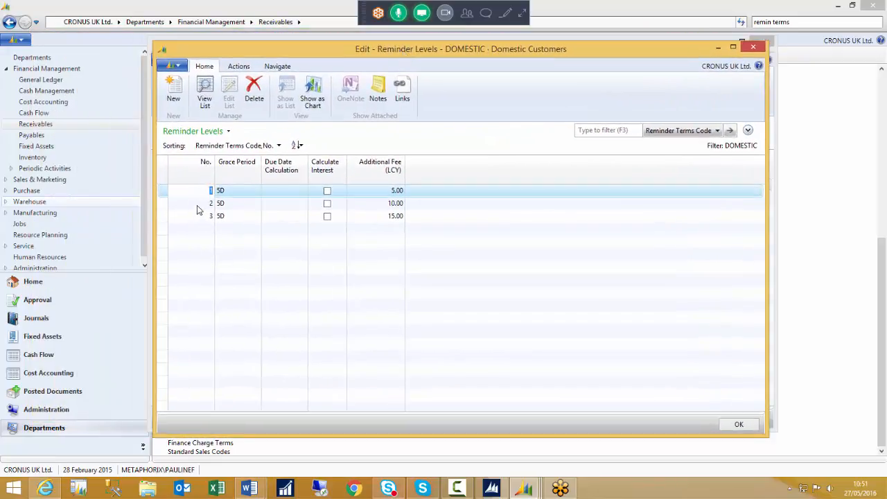
# Step: Examine the grace period, due date calculation, interest option and additional fee across the three DOMESTIC reminder levels
pyautogui.click(245, 191)
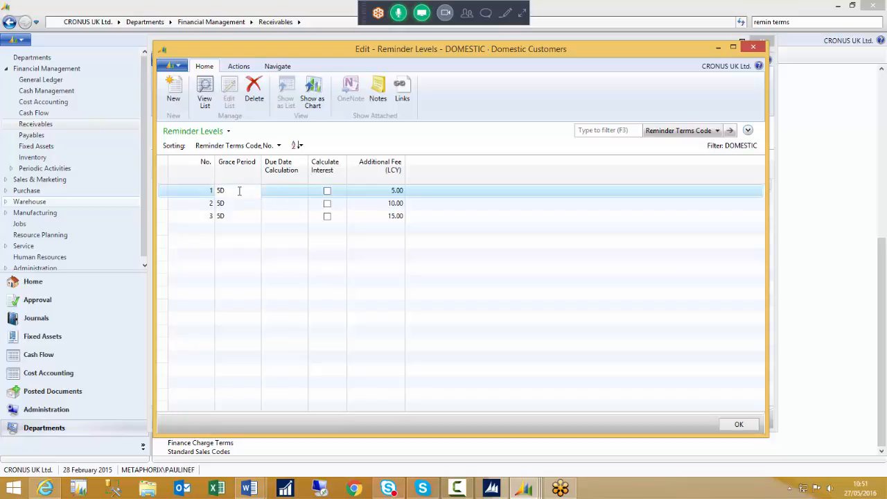
pyautogui.click(279, 191)
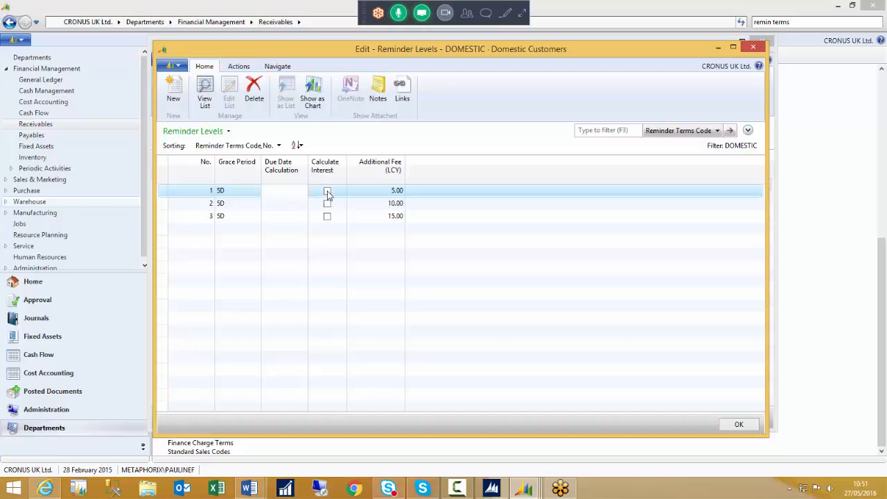
pyautogui.moveTo(372, 198); pyautogui.dragTo(437, 192)
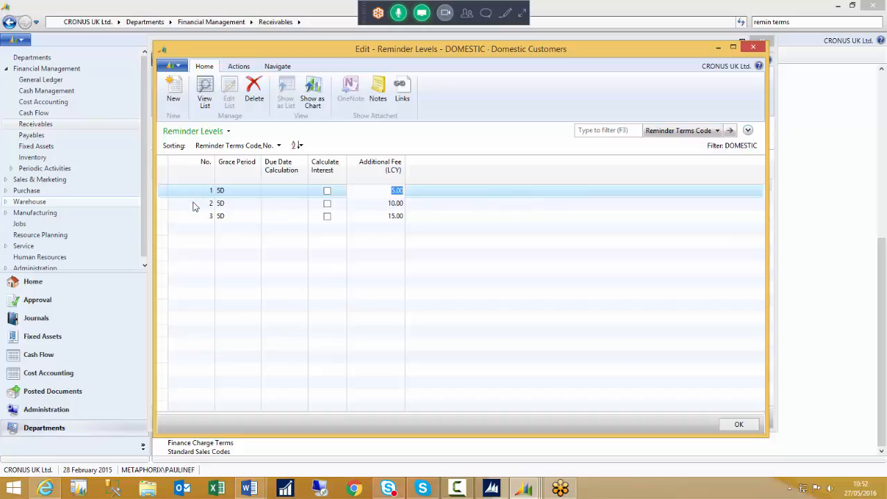
pyautogui.click(246, 204)
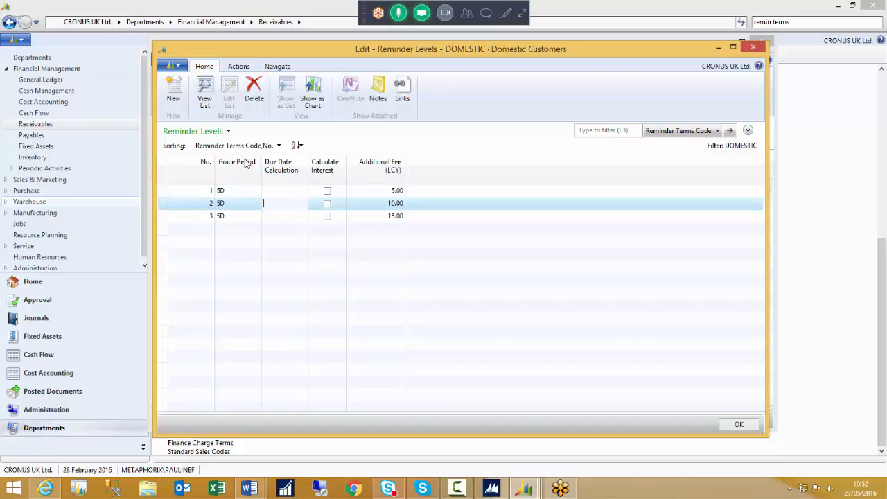
pyautogui.click(233, 216)
pyautogui.click(280, 219)
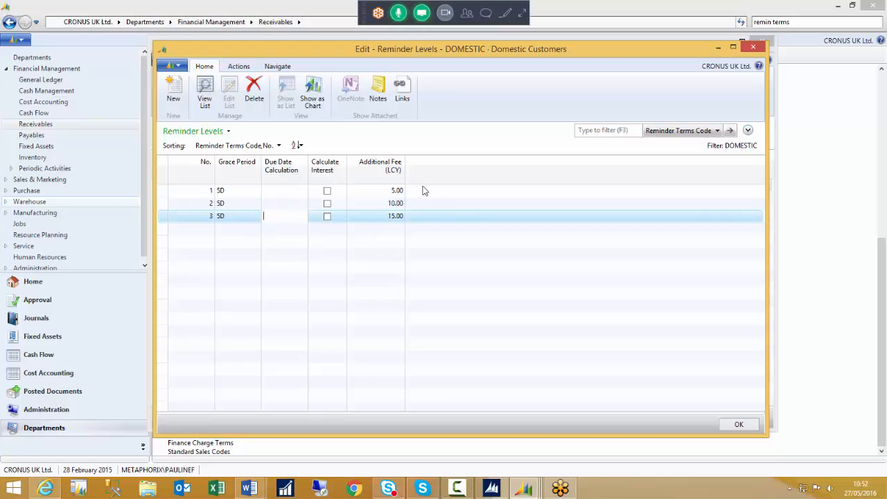
pyautogui.click(196, 192)
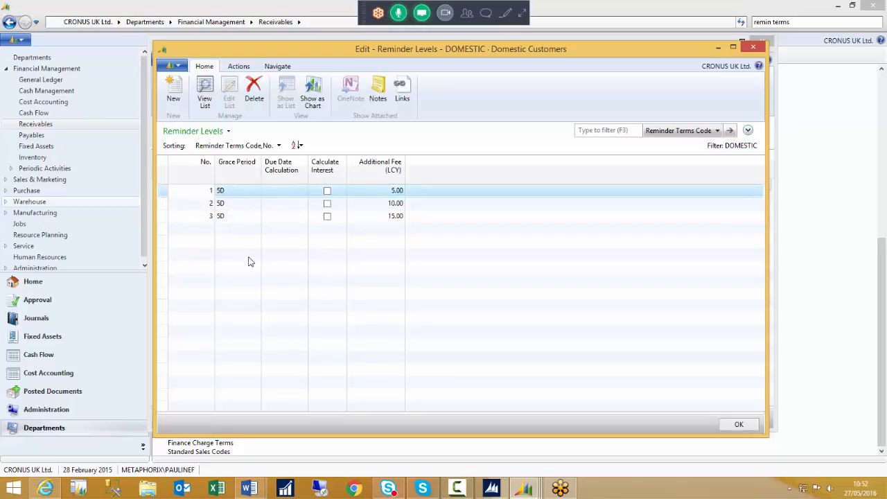
# Step: Open the beginning text of DOMESTIC reminder level 1 and examine its text lines
pyautogui.click(276, 67)
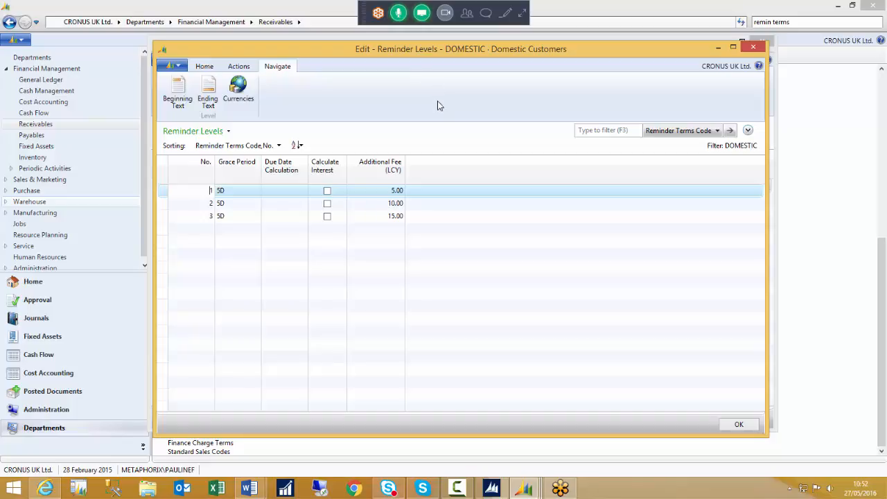
pyautogui.click(177, 93)
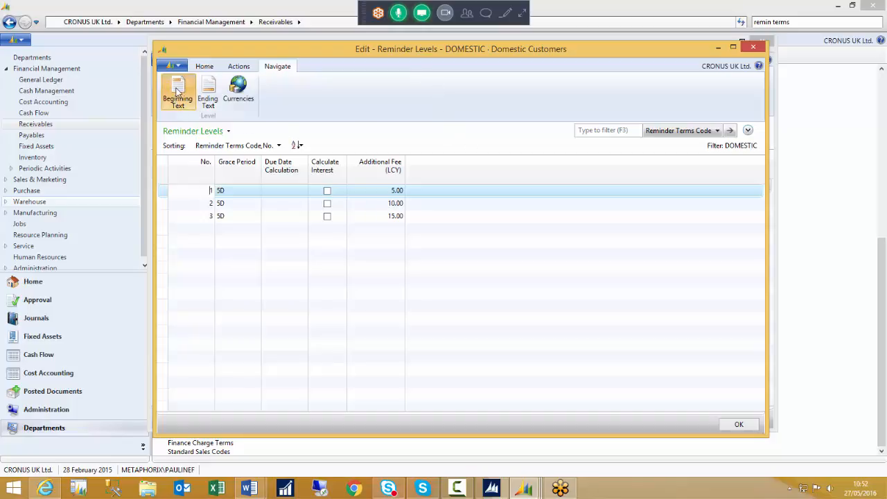
pyautogui.moveTo(243, 57); pyautogui.dragTo(421, 55)
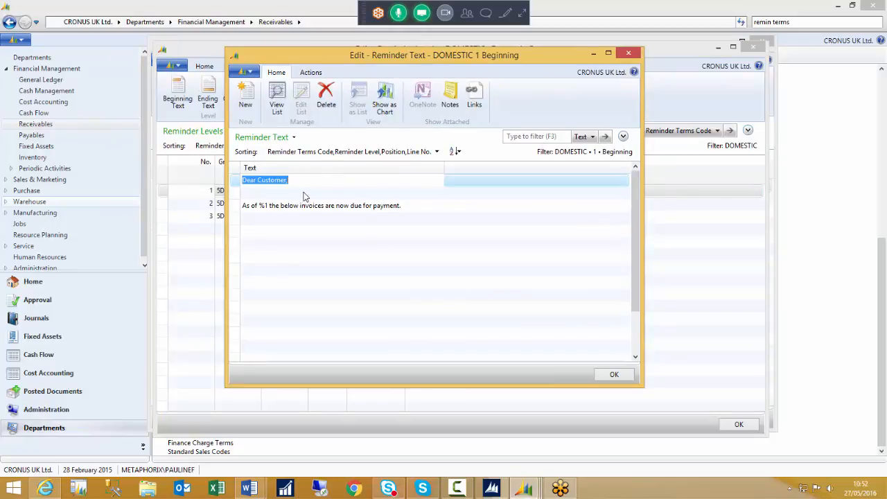
pyautogui.click(326, 193)
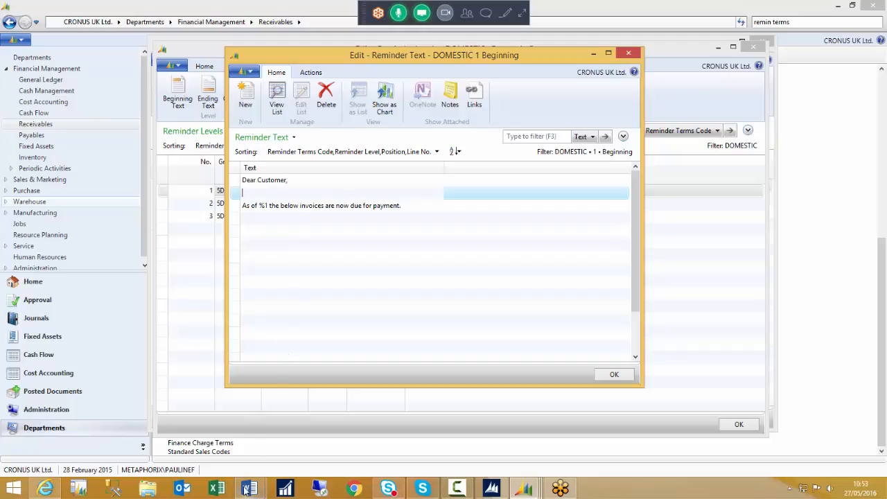
# Step: Switch to the Word document, review its predefined reminder text placeholders %1 to %10, return to the level 1 beginning text and close it
pyautogui.moveTo(249, 487)
pyautogui.click(202, 434)
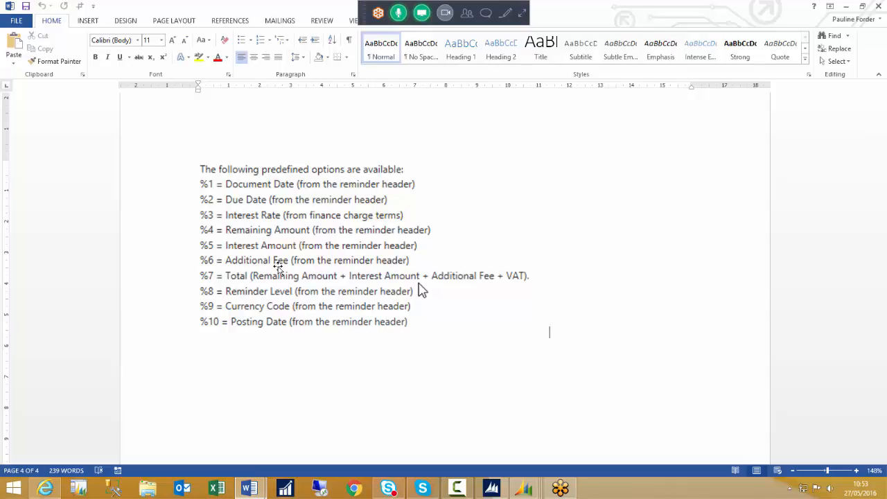
pyautogui.moveTo(524, 489)
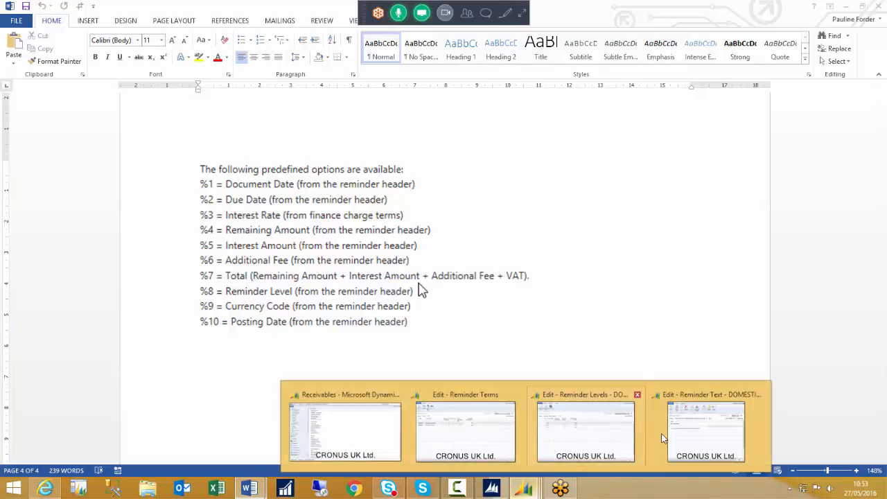
pyautogui.click(706, 430)
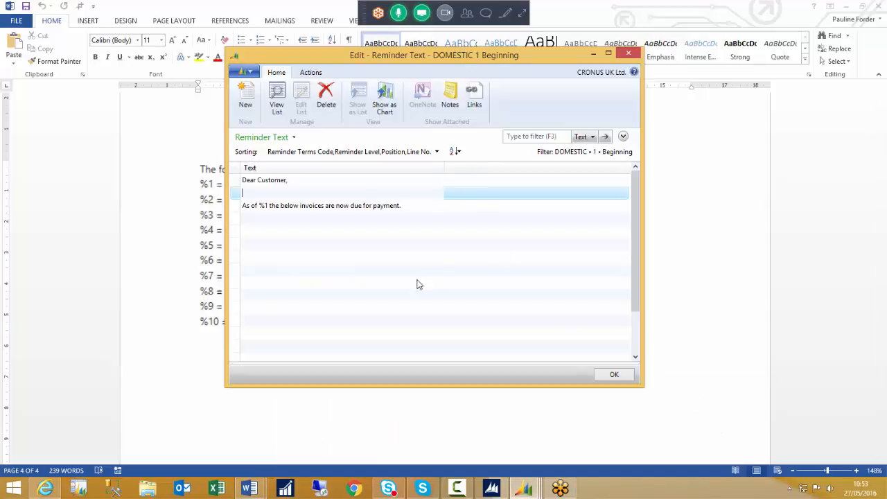
pyautogui.click(850, 5)
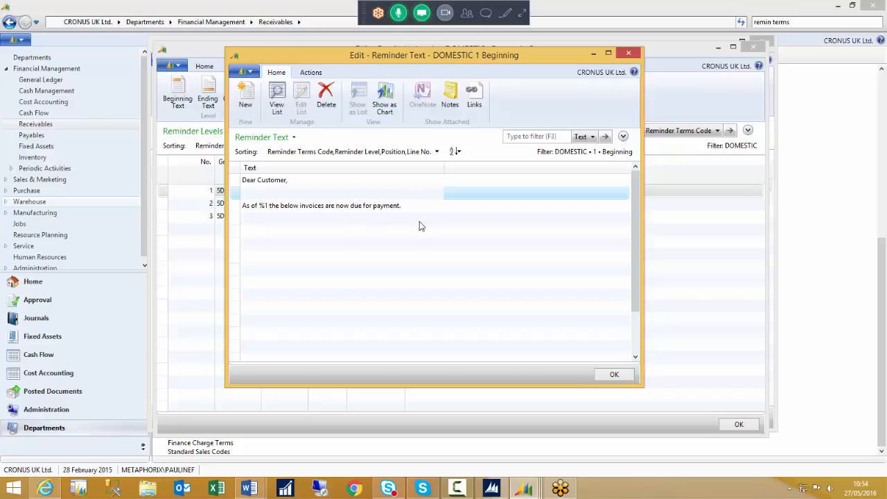
pyautogui.press('Escape')
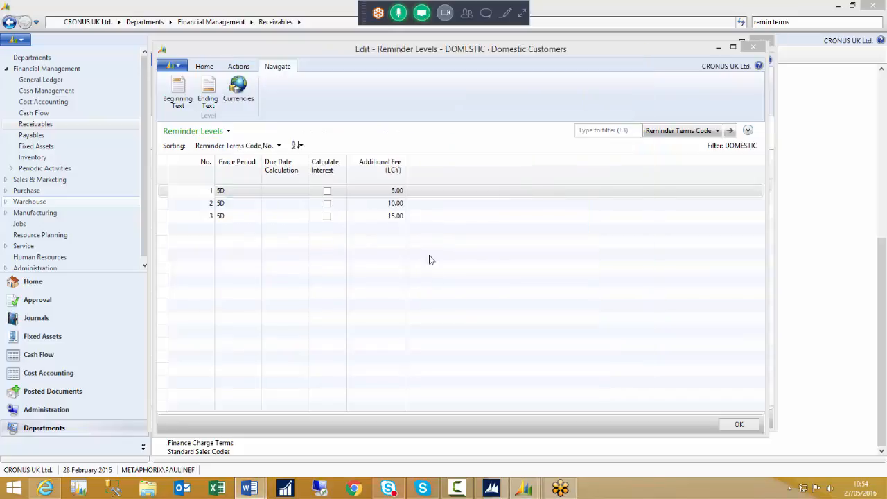
# Step: Open the ending text of DOMESTIC reminder level 1, widen the Text column to fit its longest line, and close the text
pyautogui.click(209, 93)
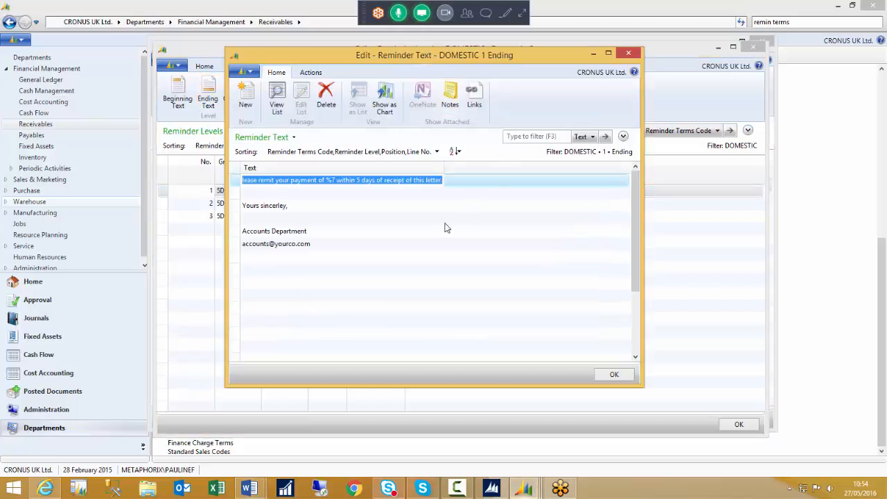
pyautogui.click(380, 207)
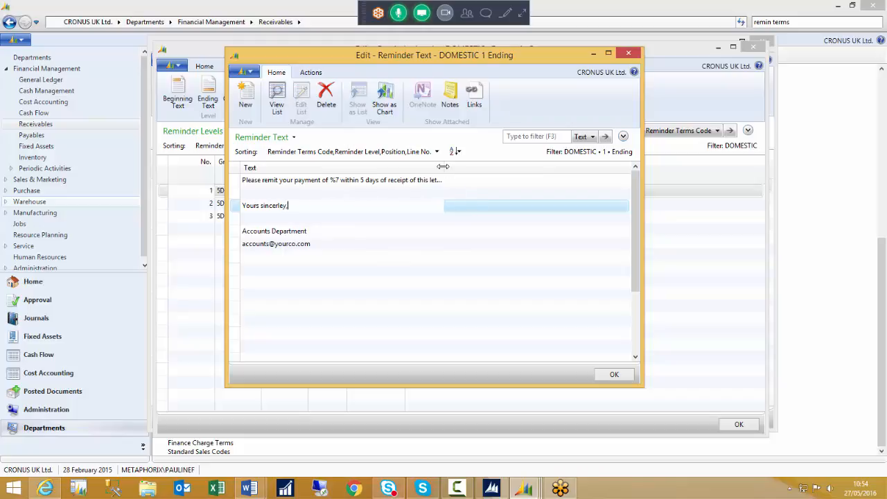
pyautogui.moveTo(445, 167); pyautogui.dragTo(488, 166)
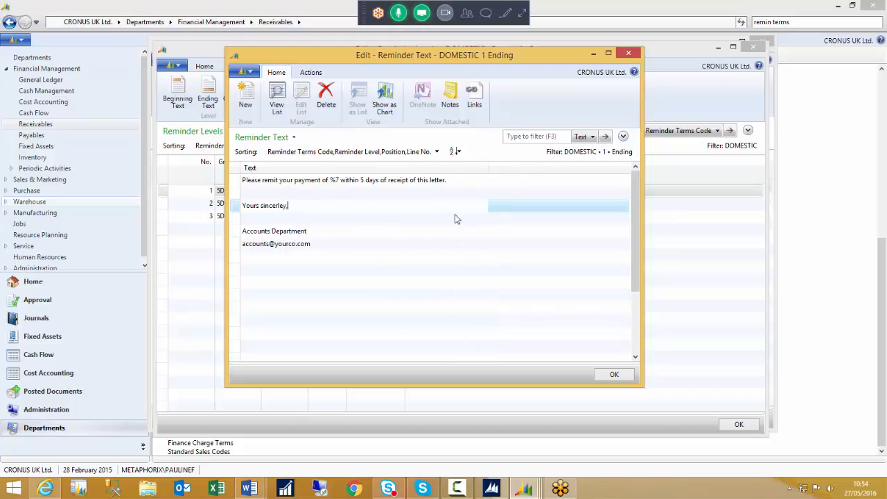
pyautogui.click(342, 246)
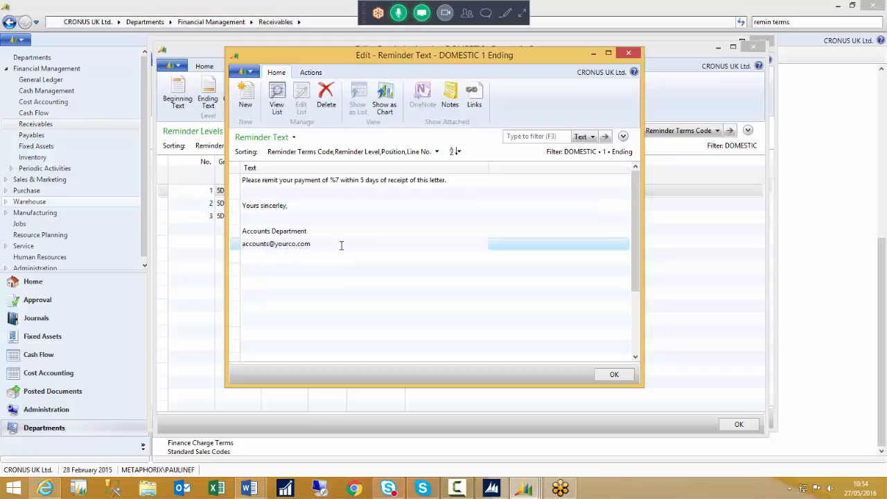
pyautogui.moveTo(342, 246); pyautogui.dragTo(244, 233)
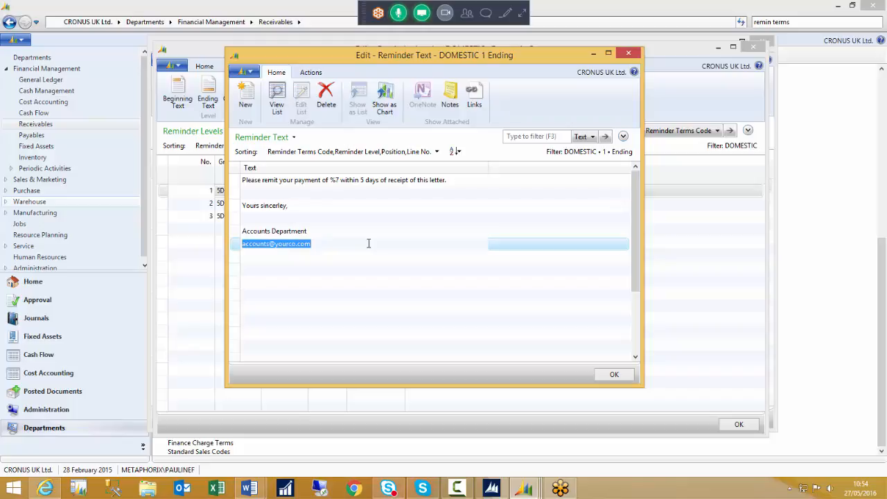
pyautogui.press('Escape')
# Step: Examine the beginning and ending texts of DOMESTIC reminder level 2
pyautogui.click(196, 203)
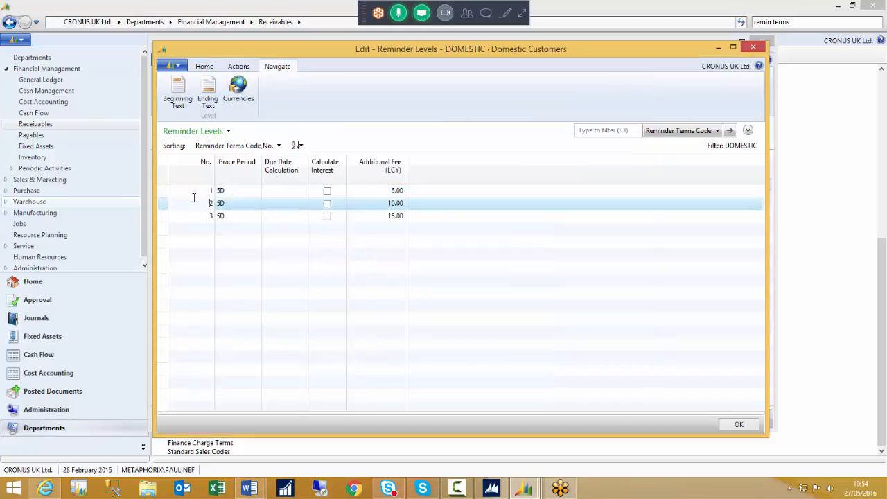
pyautogui.click(179, 102)
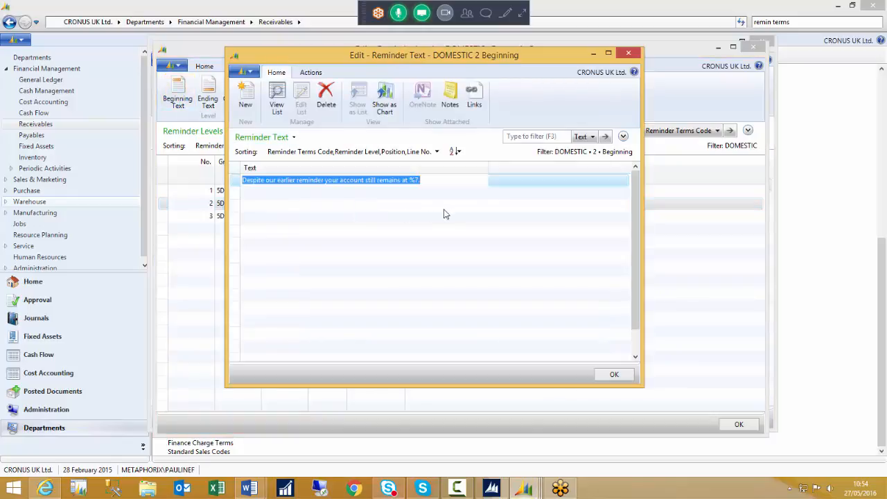
pyautogui.click(340, 194)
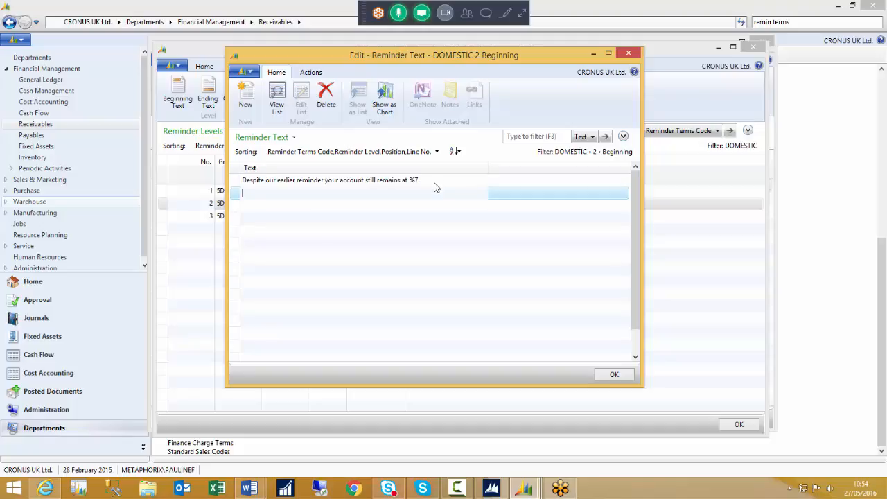
pyautogui.press('Escape')
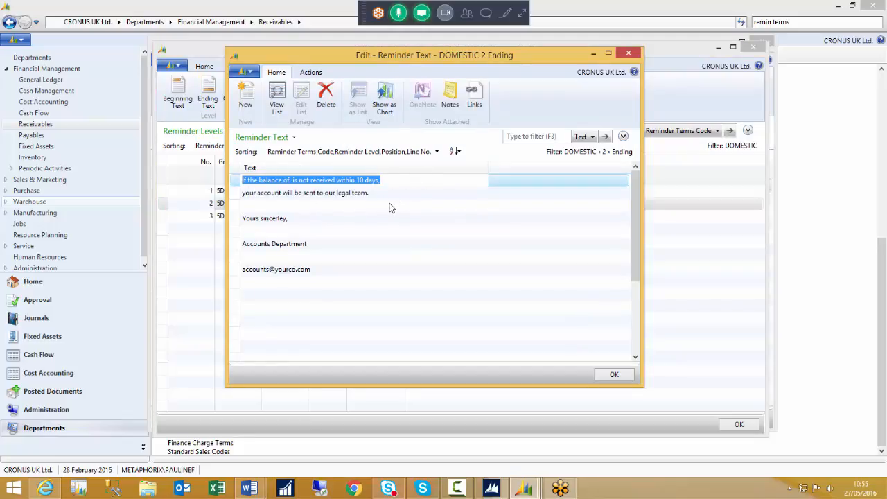
pyautogui.press('Escape')
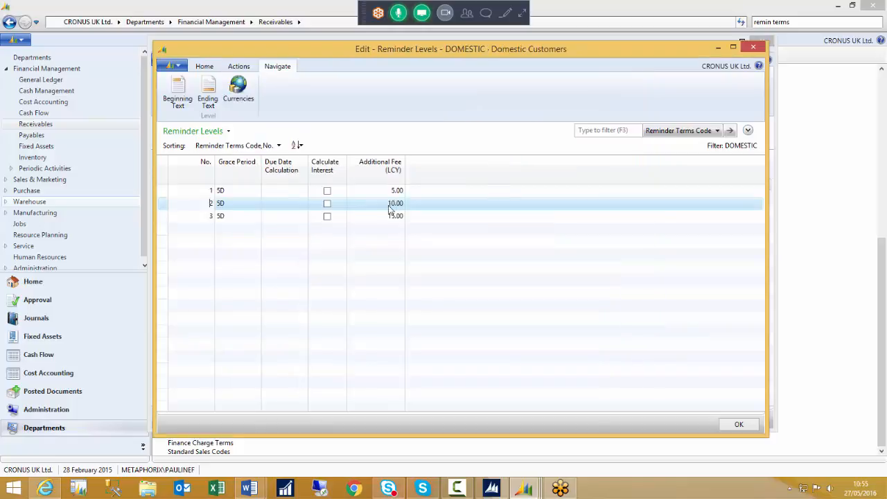
# Step: Examine the beginning and ending texts of DOMESTIC reminder level 3
pyautogui.click(196, 218)
pyautogui.click(175, 101)
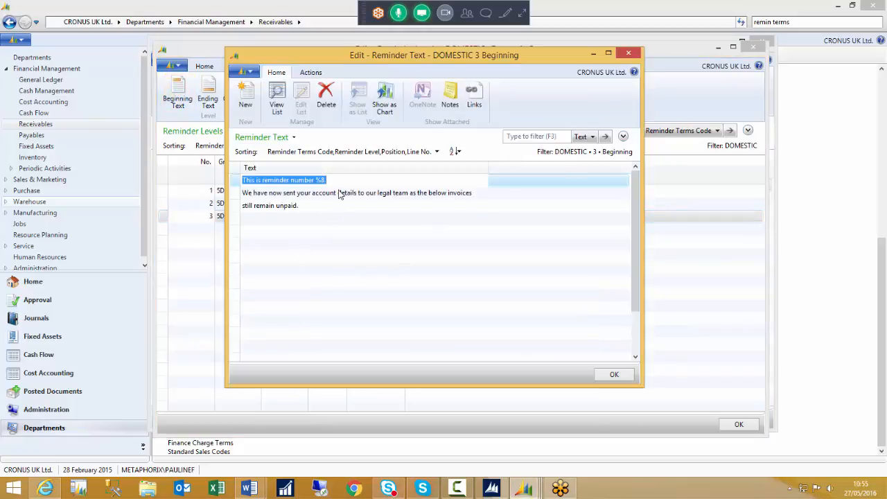
pyautogui.click(299, 193)
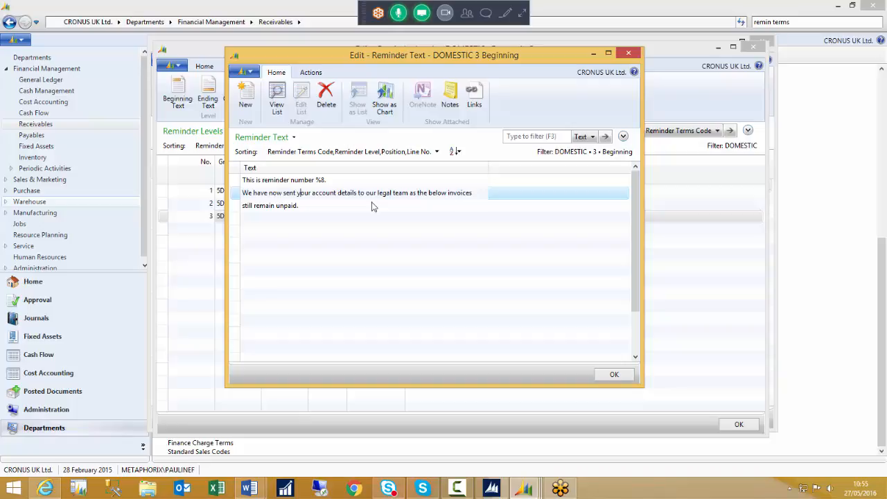
pyautogui.press('Escape')
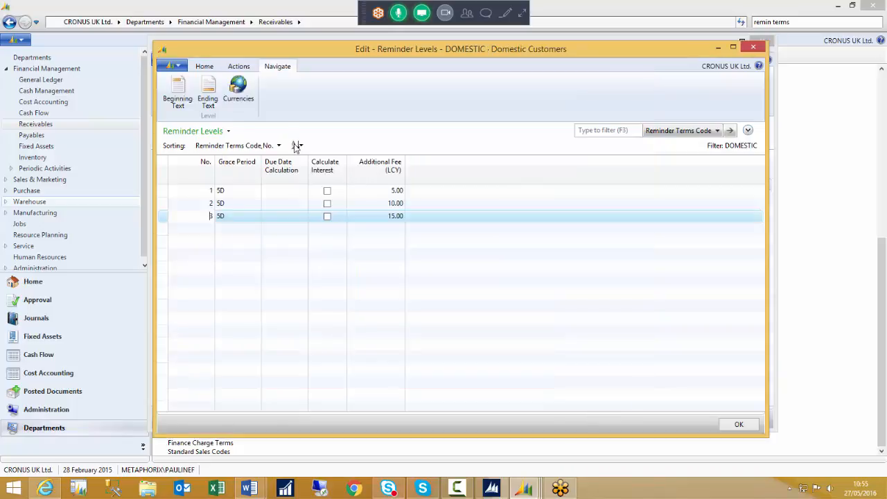
pyautogui.click(208, 94)
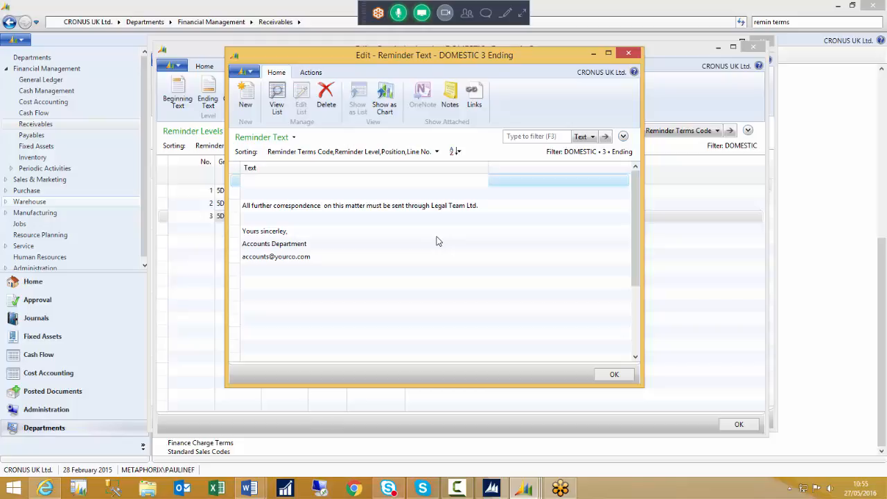
pyautogui.click(610, 374)
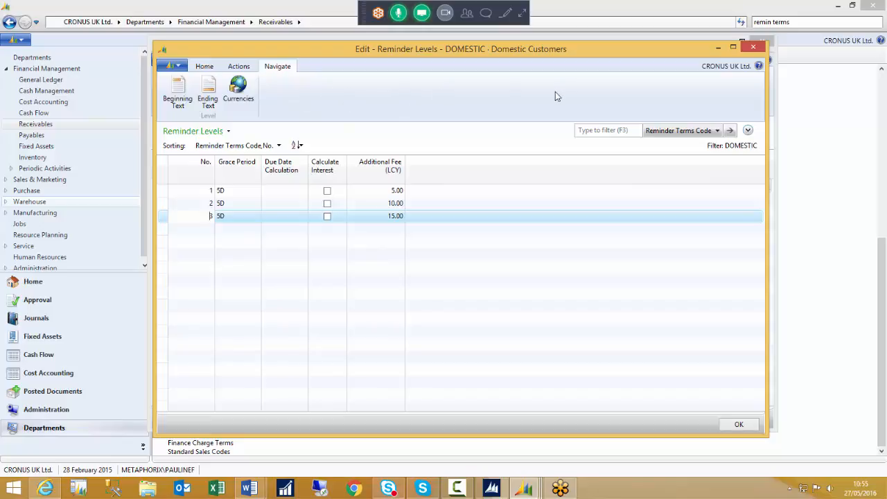
# Step: Leave the DOMESTIC reminder levels, check the FOREIGN reminder terms, and close the Reminder Terms window
pyautogui.press('Escape')
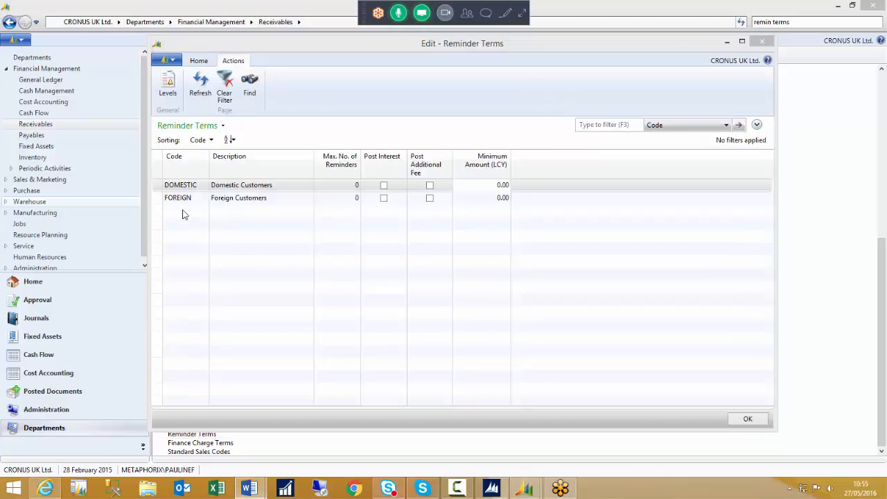
pyautogui.click(184, 198)
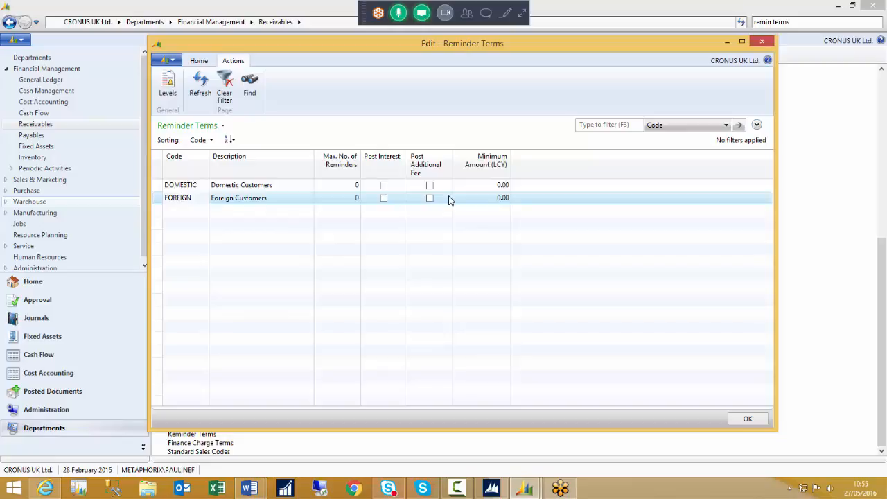
pyautogui.press('Escape')
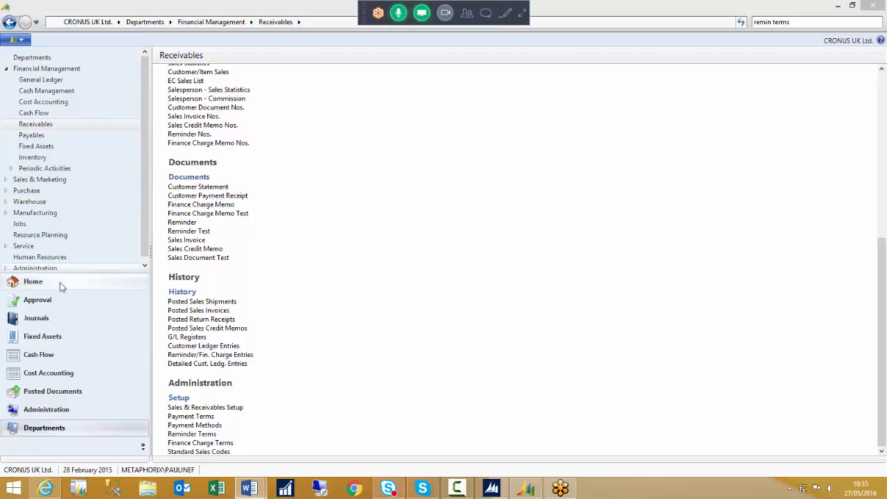
# Step: Open the full customer list and open the London Candoxy Storage Campus card for editing
pyautogui.click(39, 286)
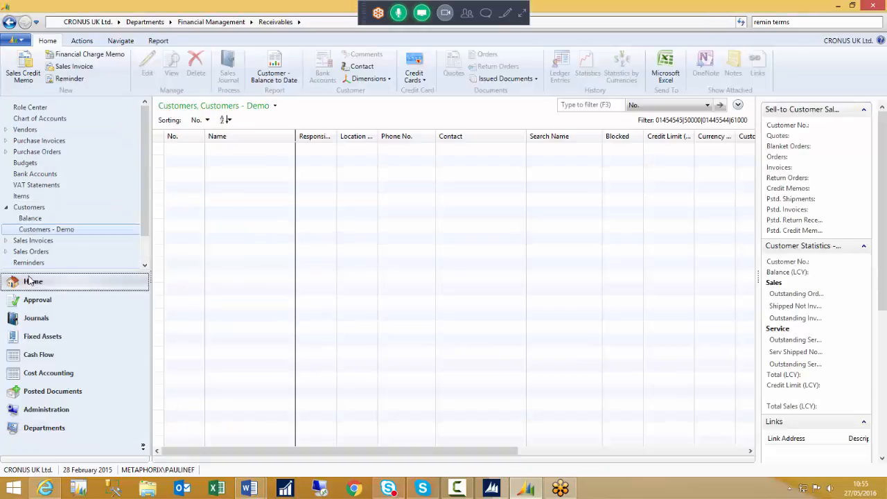
pyautogui.click(28, 207)
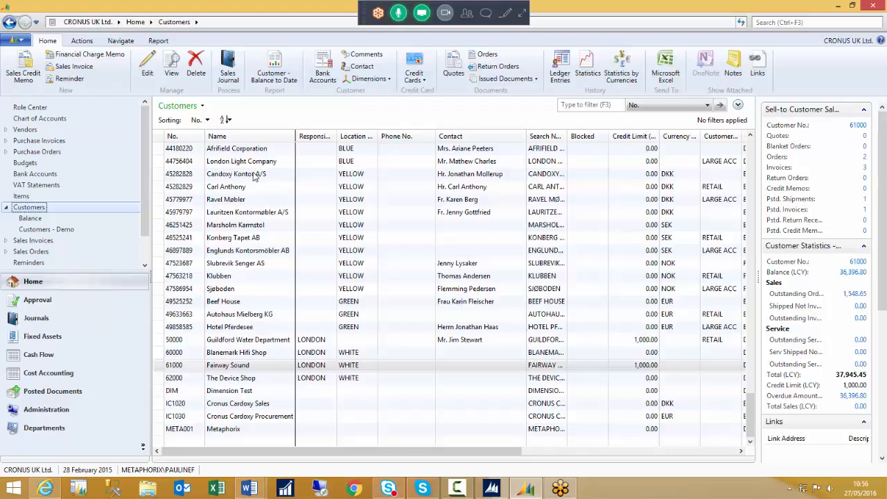
pyautogui.scroll(15, 254, 183)
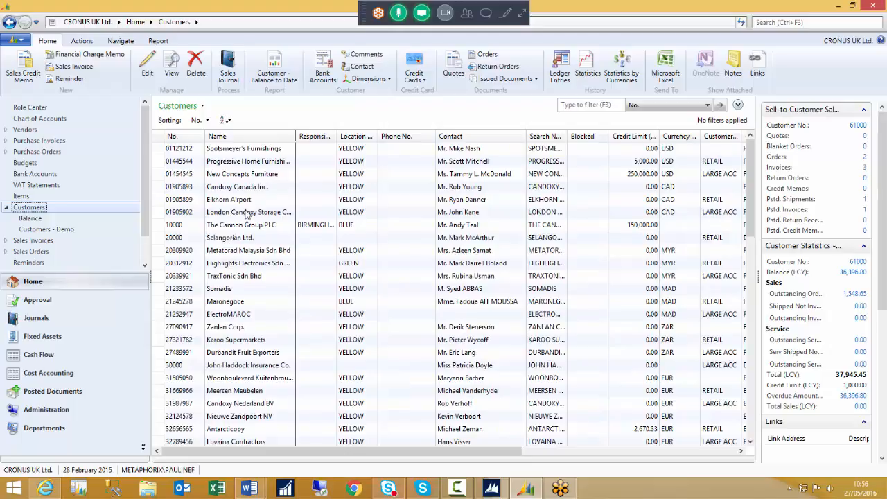
pyautogui.click(247, 211)
pyautogui.click(149, 72)
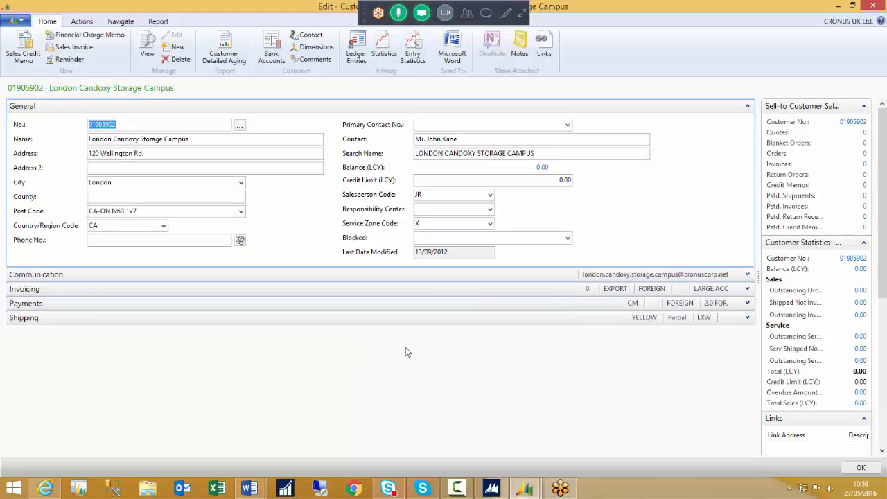
# Step: Check the Reminder Terms Code and its available choices in the customer's payment details, and close the card without changing it
pyautogui.click(747, 304)
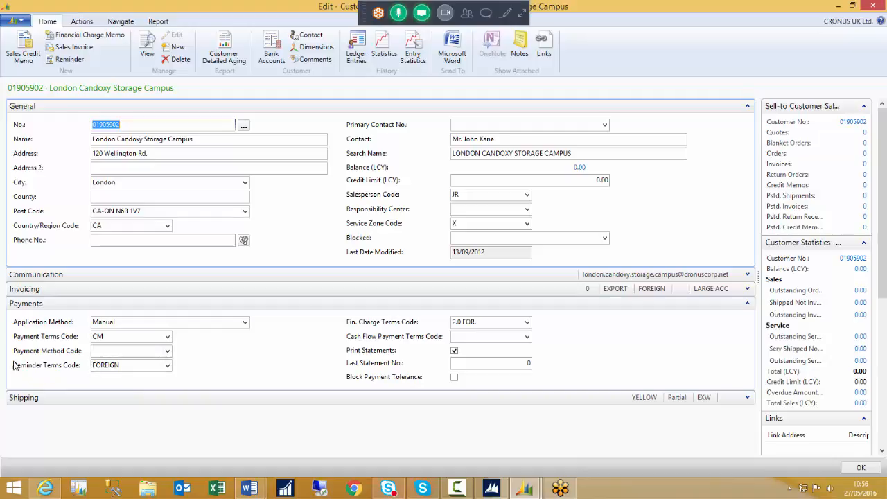
pyautogui.click(167, 366)
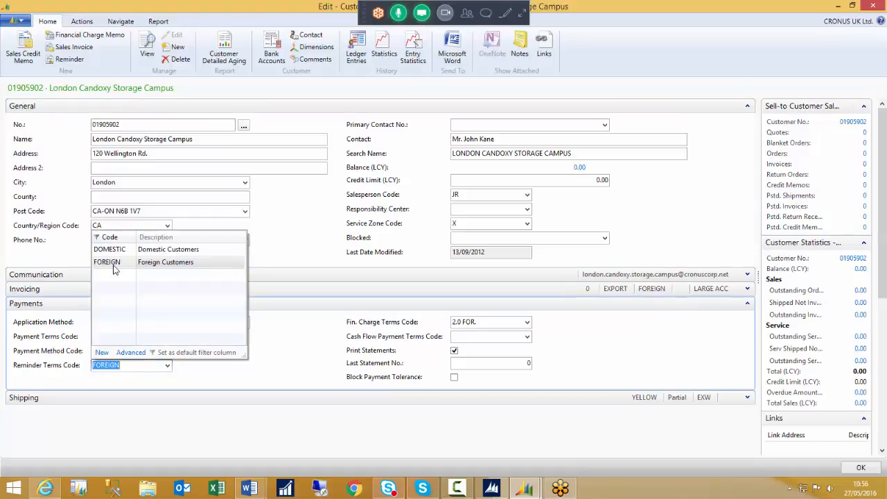
pyautogui.click(286, 325)
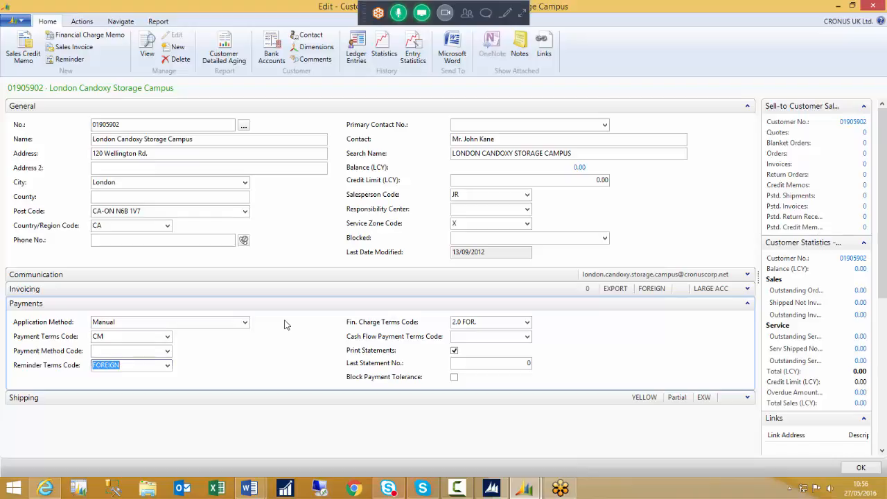
pyautogui.press('Escape')
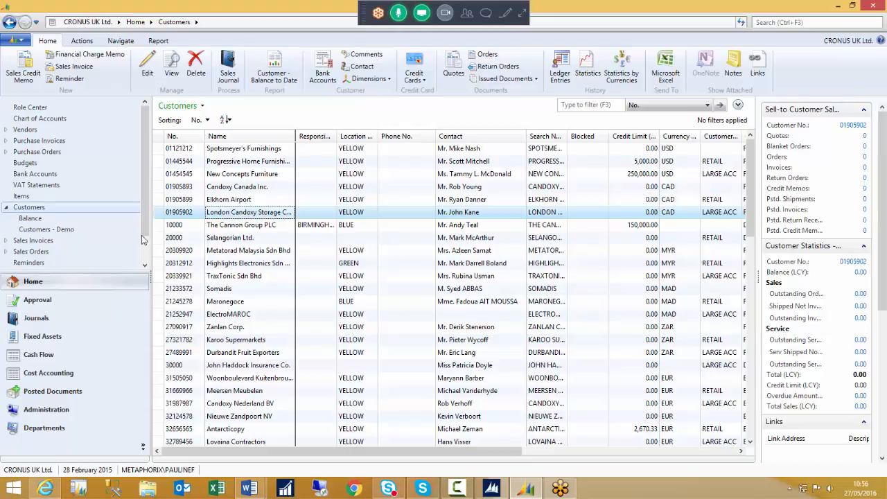
# Step: Open the Reminders list and create a new blank reminder
pyautogui.moveTo(146, 201); pyautogui.dragTo(146, 224)
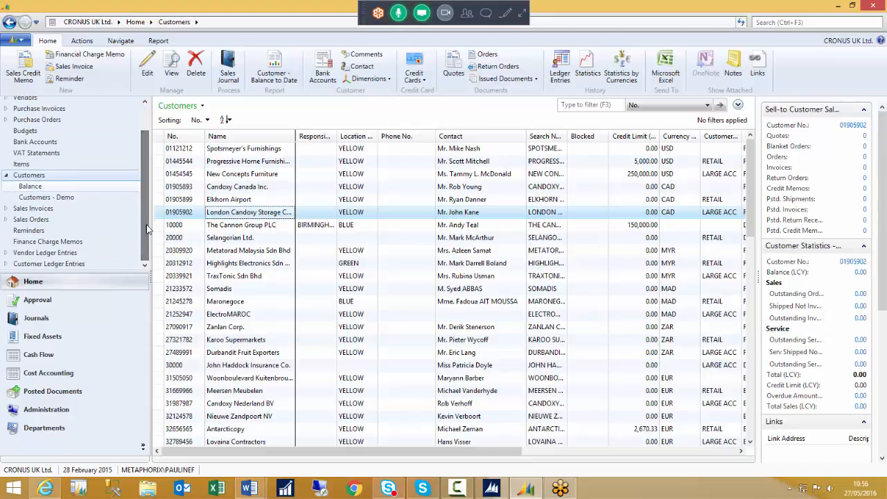
pyautogui.click(31, 230)
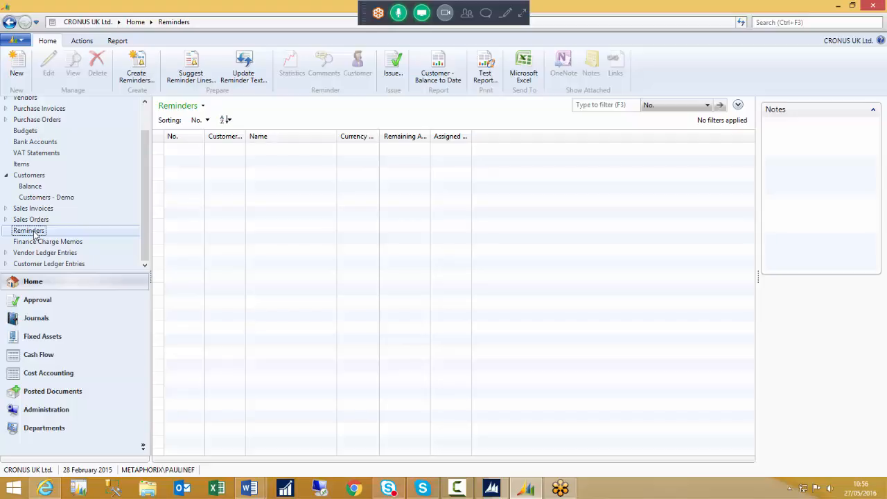
pyautogui.click(778, 23)
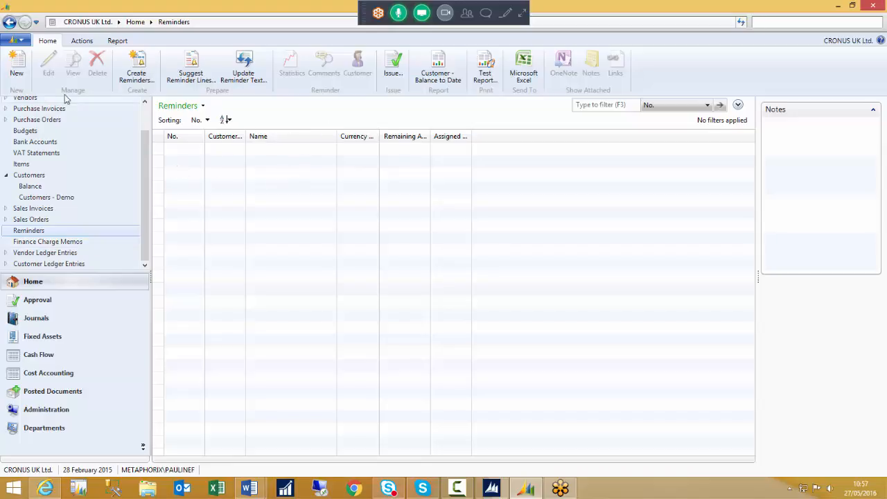
pyautogui.click(14, 67)
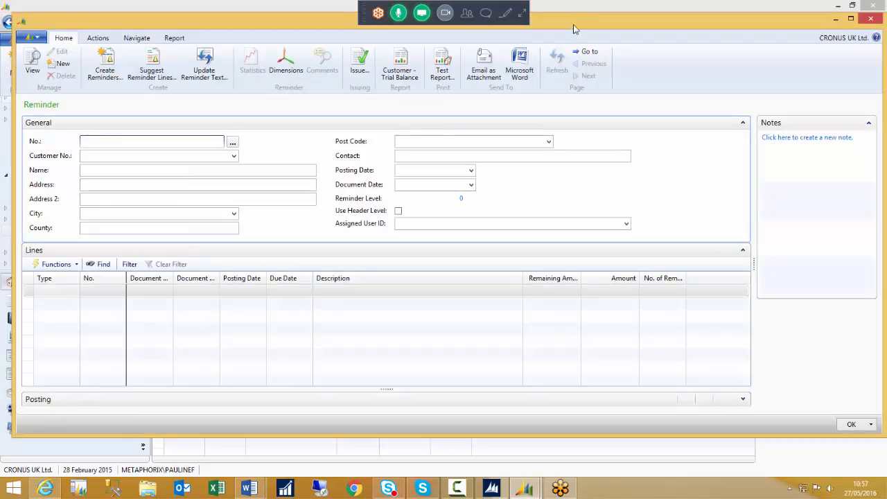
# Step: Set the new reminder's customer to John Haddock Insurance Co. and suggest its reminder lines for entries with overdue amounts only
pyautogui.click(145, 154)
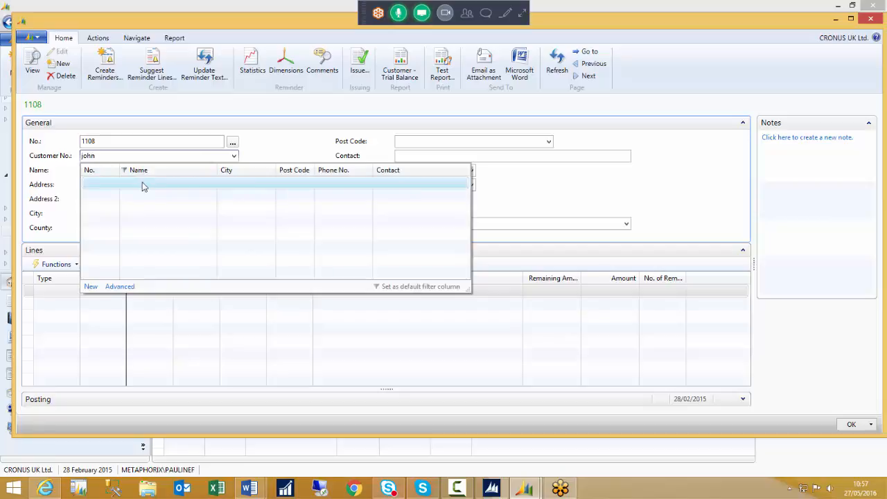
pyautogui.click(143, 184)
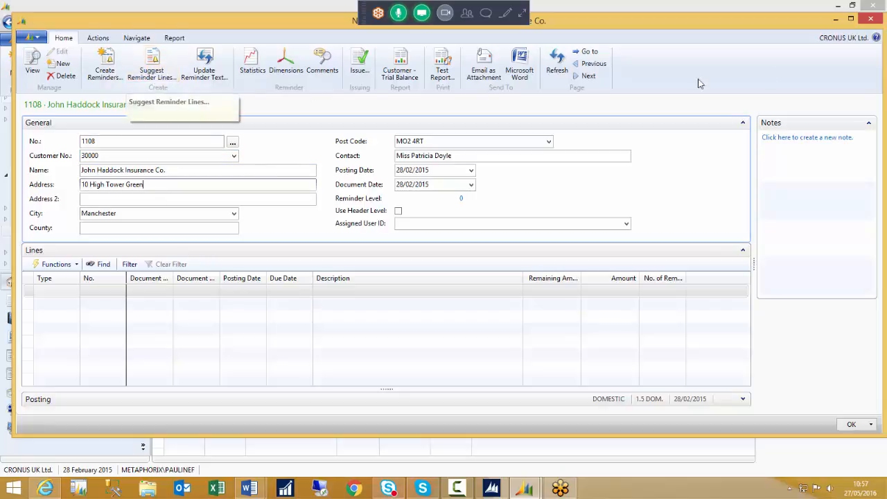
pyautogui.click(851, 20)
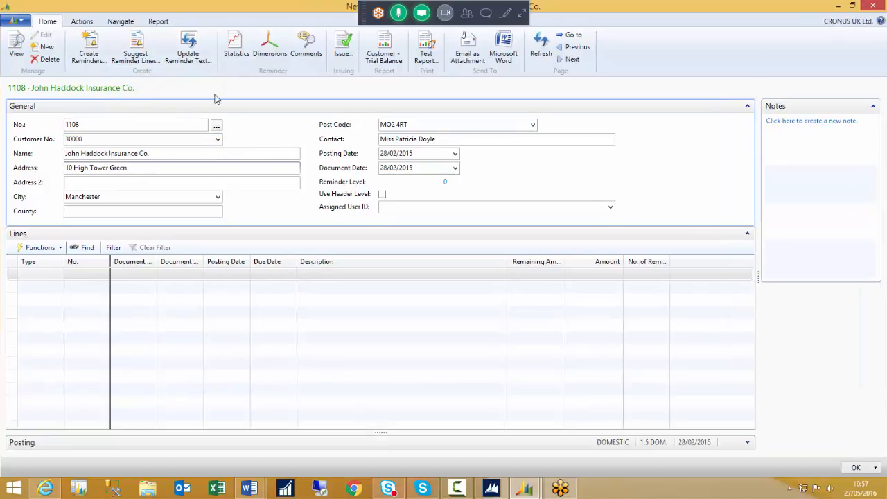
pyautogui.click(138, 54)
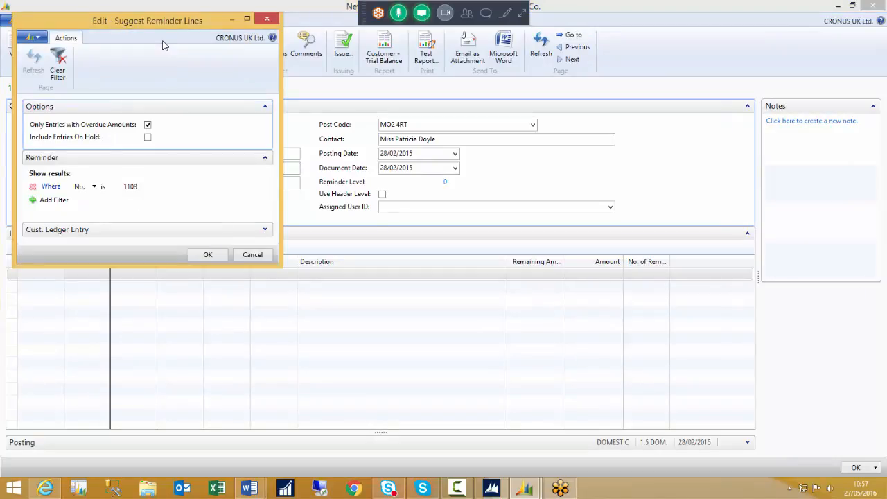
pyautogui.moveTo(172, 24); pyautogui.dragTo(328, 49)
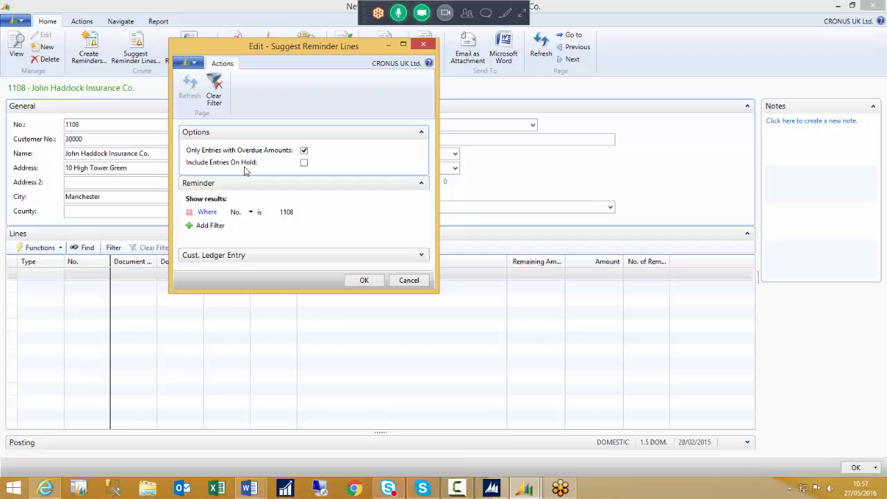
pyautogui.click(365, 281)
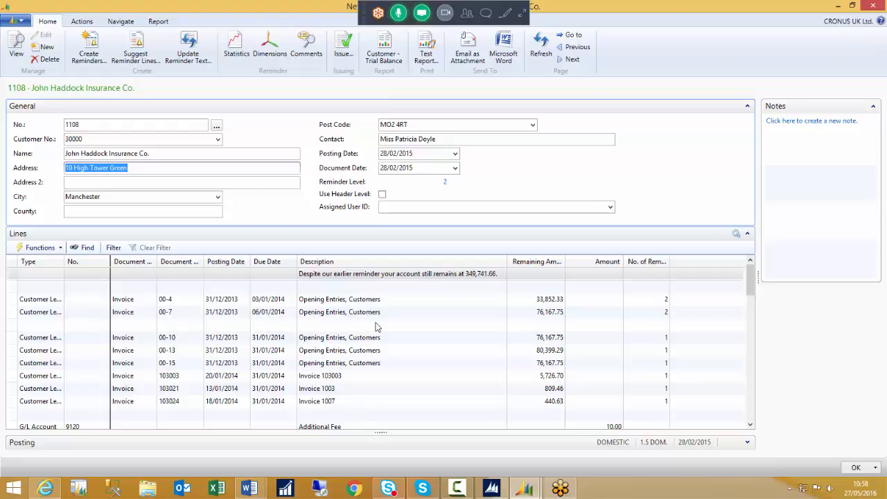
# Step: Delete the manually created John Haddock Insurance Co. reminder and confirm the deletion
pyautogui.click(55, 62)
pyautogui.click(427, 259)
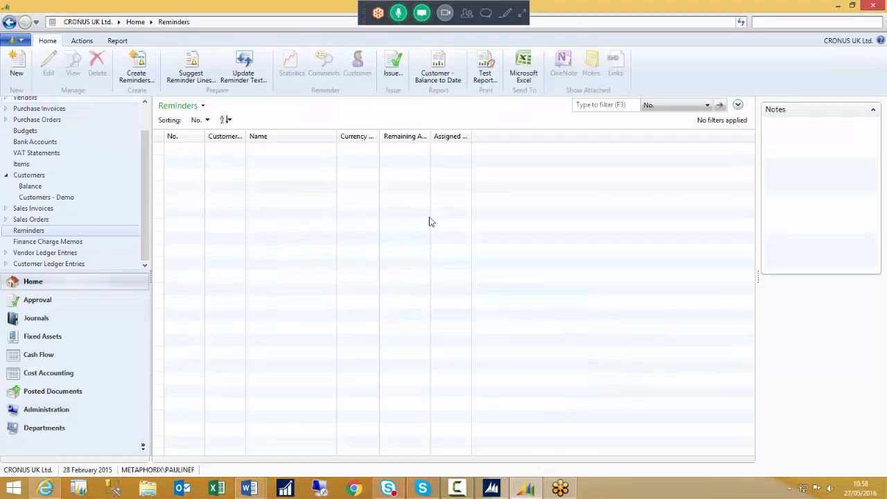
# Step: Open the Create Reminders batch from the Reminders list and move its window clear of the list's edge
pyautogui.click(138, 64)
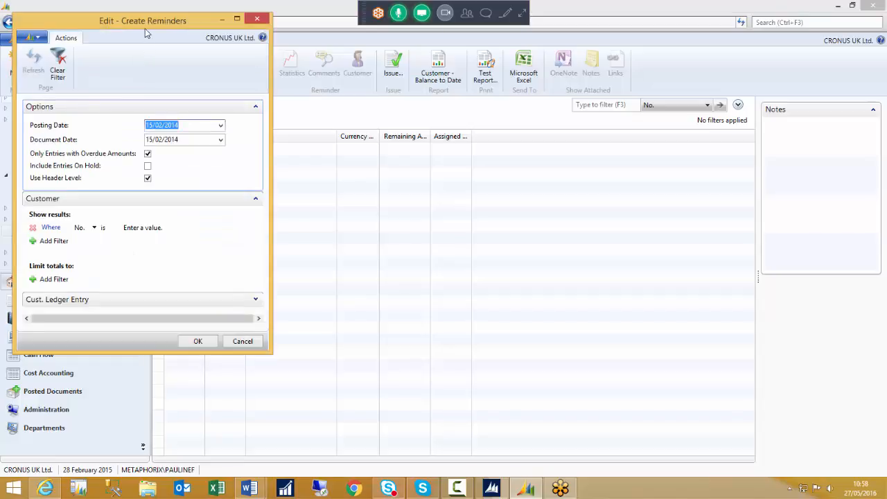
pyautogui.moveTo(160, 22); pyautogui.dragTo(433, 83)
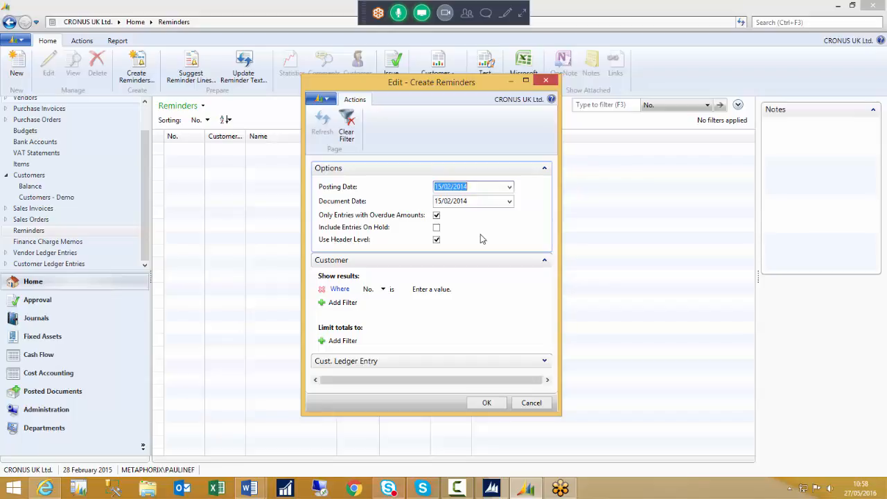
# Step: Try a customer number filter that excludes Candoxy Canada Inc., and clear the filter again
pyautogui.click(451, 290)
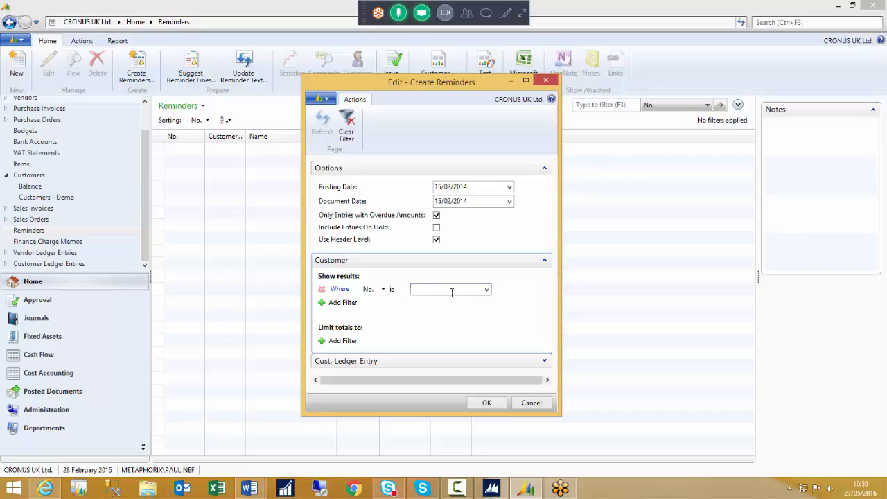
pyautogui.write('<>')
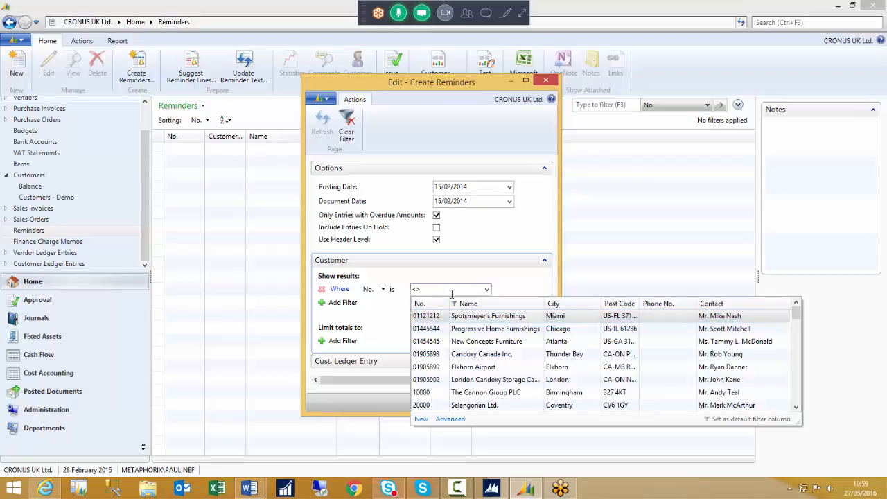
pyautogui.click(492, 355)
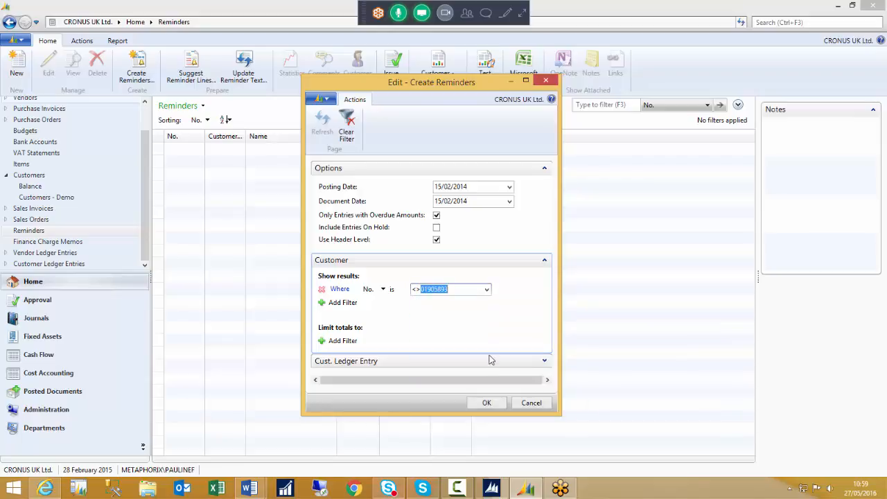
pyautogui.press('BackSpace')
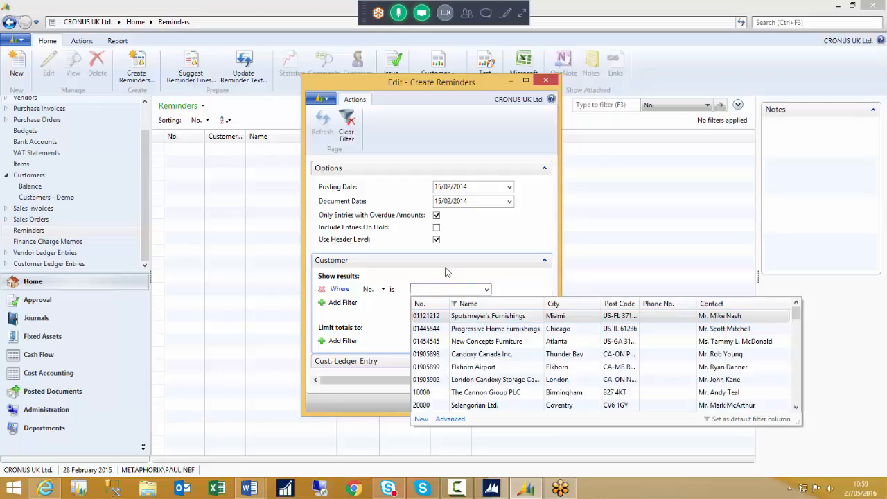
pyautogui.press('Escape')
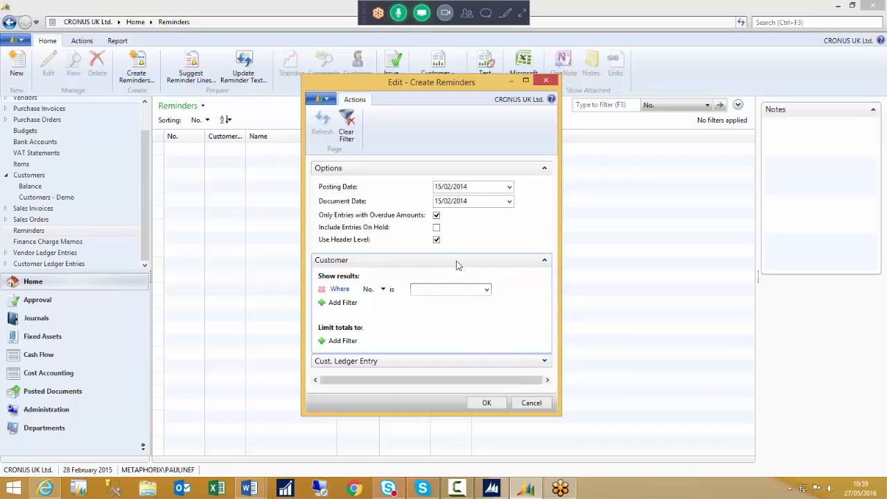
# Step: Run the reminder creation for all customers without a filter and open the first created reminder for editing
pyautogui.click(478, 407)
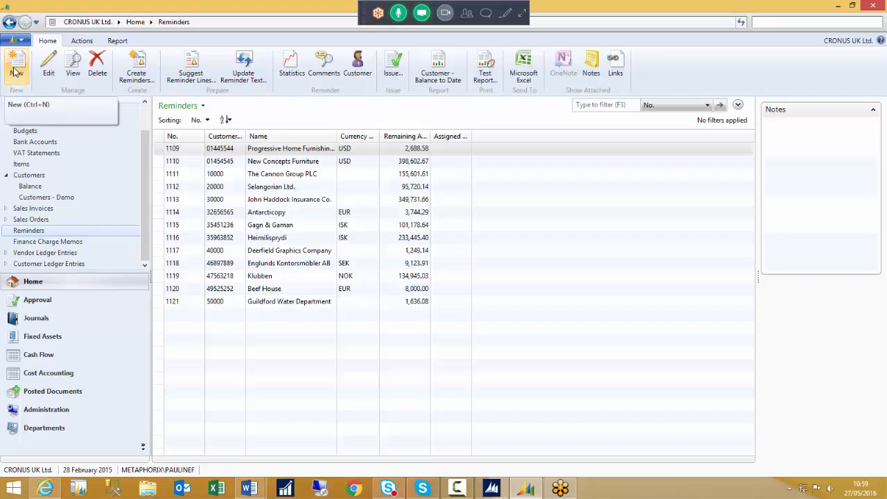
pyautogui.click(49, 62)
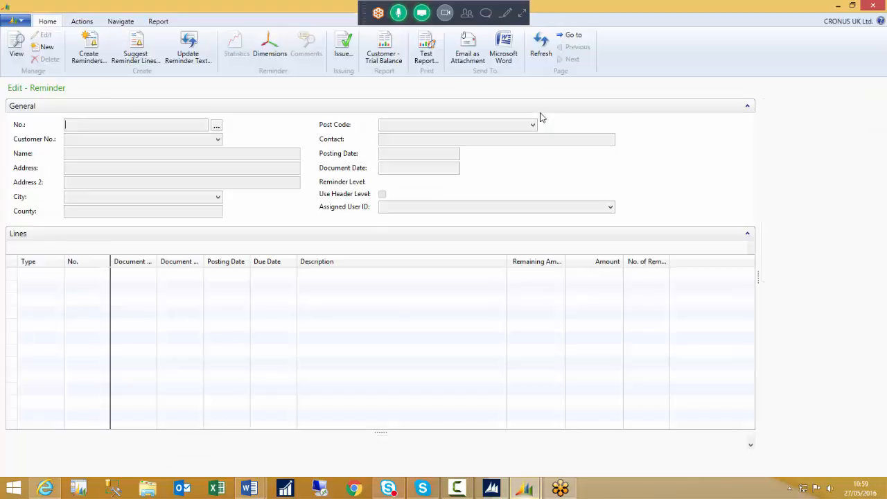
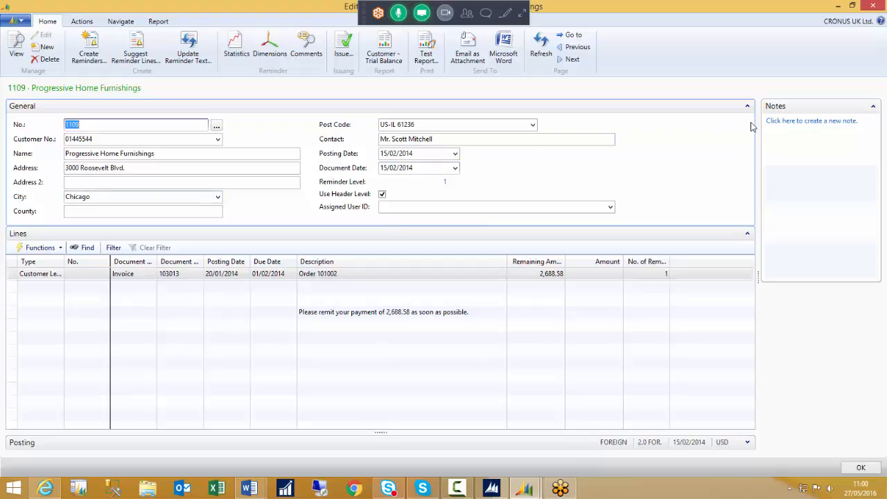
# Step: Review the reminders for New Concepts Furniture and The Cannon Group PLC, widening the Description column to read the full texts and additional fee line
pyautogui.hotkey('ctrl', 'pagedown')
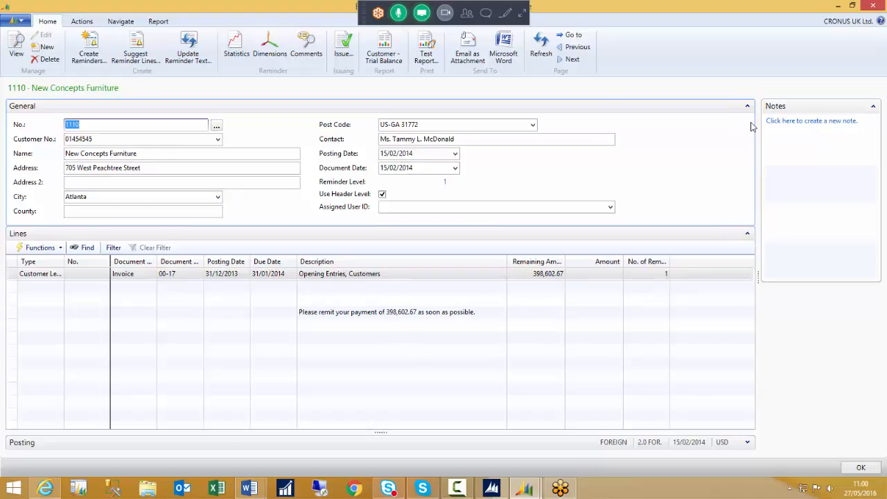
pyautogui.hotkey('ctrl', 'pagedown')
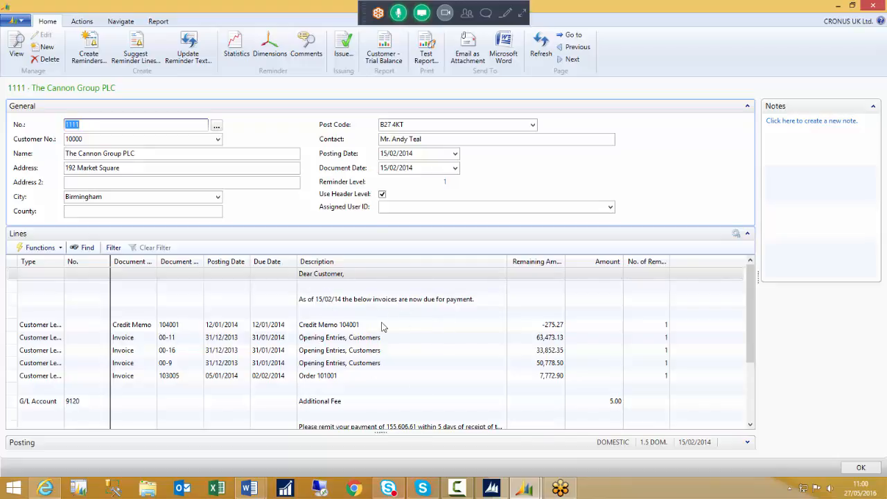
pyautogui.scroll(-1, 383, 326)
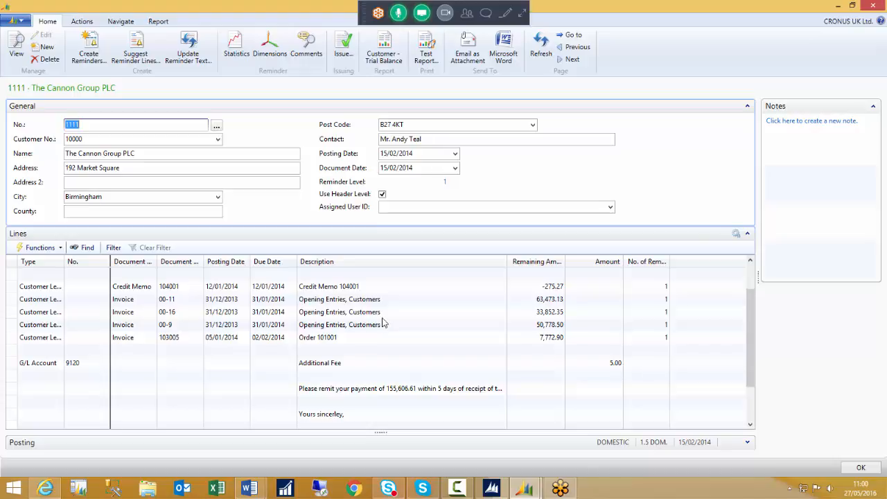
pyautogui.click(15, 366)
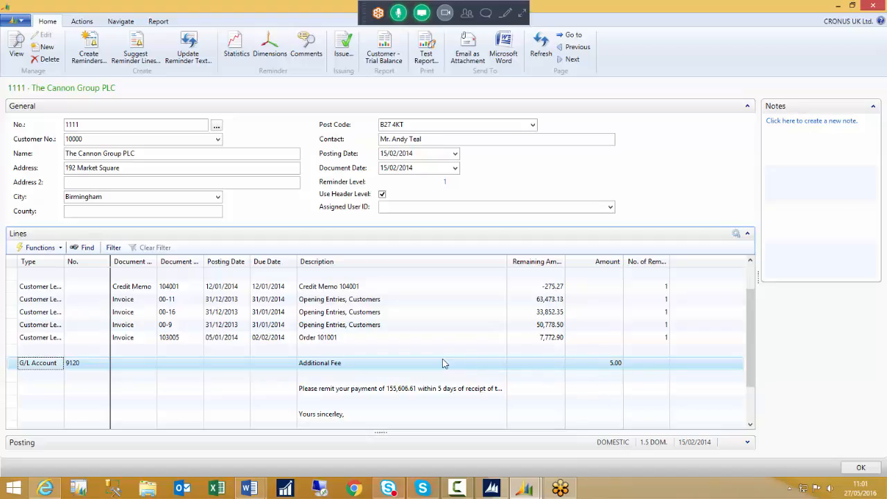
pyautogui.moveTo(506, 261); pyautogui.dragTo(542, 262)
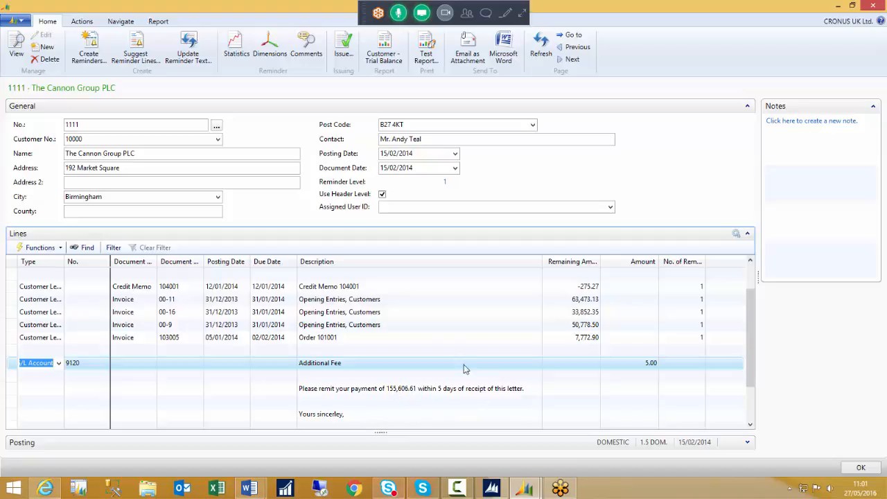
pyautogui.scroll(-2, 438, 390)
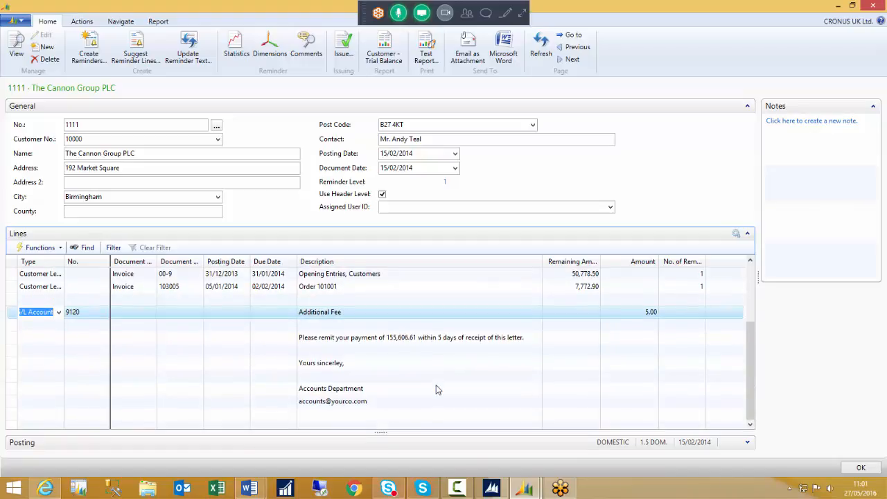
pyautogui.scroll(2, 439, 390)
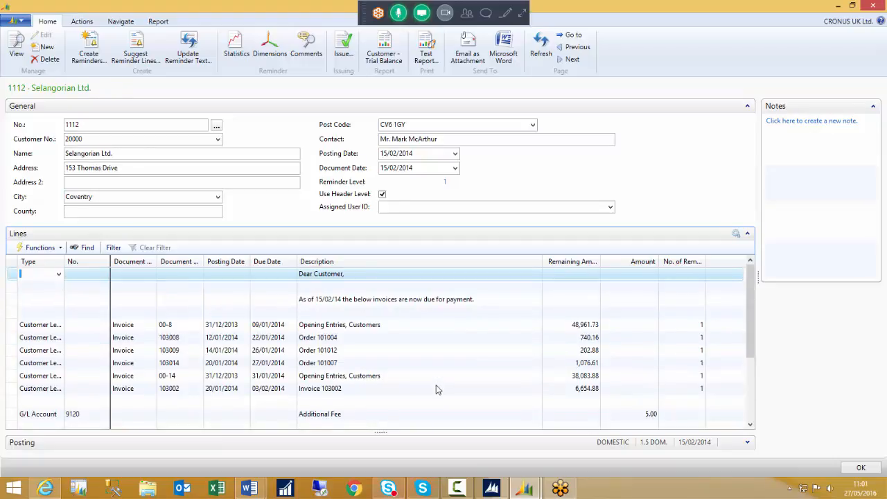
# Step: Go to the John Haddock Insurance Co. reminder and examine its texts and the lines for invoices 00-4 and 00-7
pyautogui.hotkey('ctrl', 'pagedown')
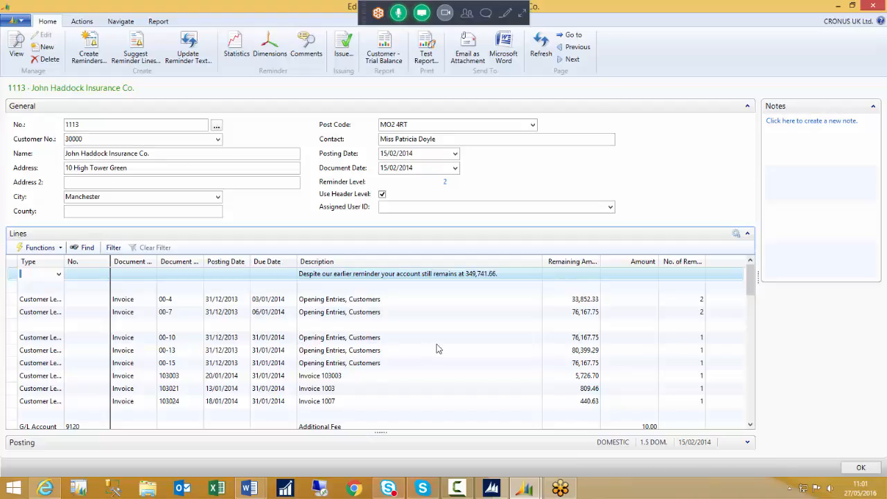
pyautogui.scroll(-1, 515, 331)
pyautogui.scroll(1, 515, 331)
pyautogui.click(12, 302)
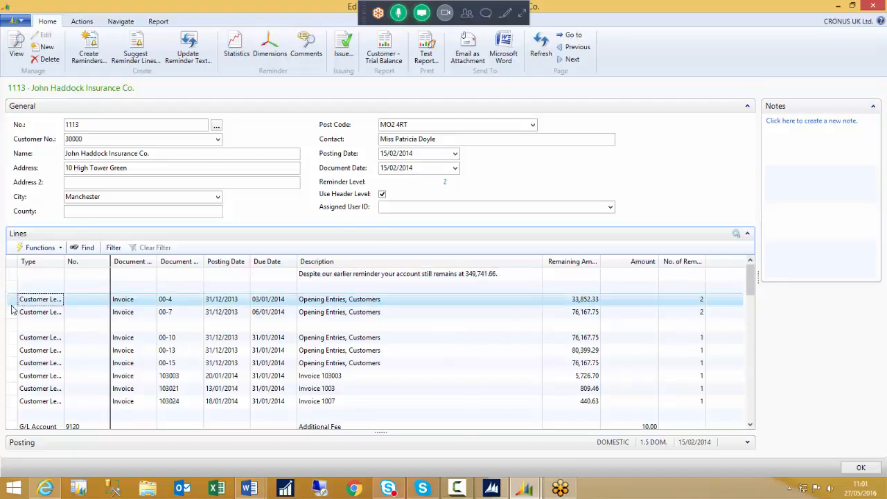
pyautogui.click(13, 312)
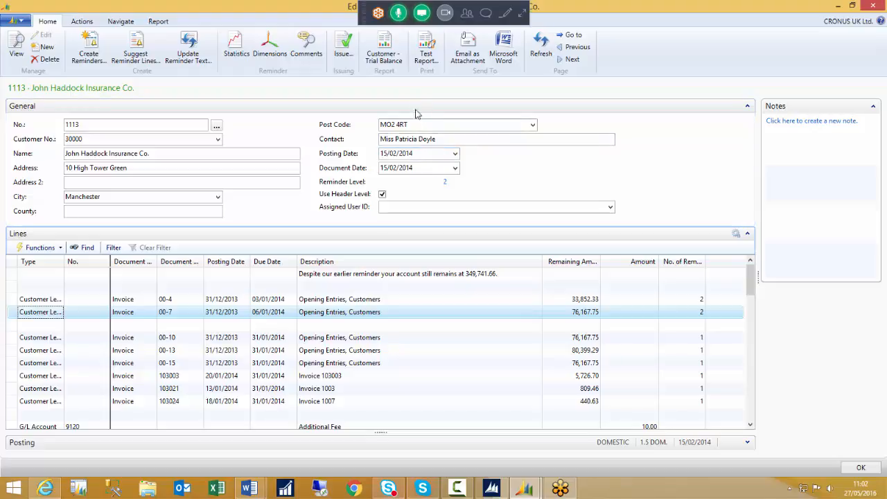
# Step: Preview the test report for the John Haddock Insurance Co. reminder, read it through, and close the preview
pyautogui.click(429, 54)
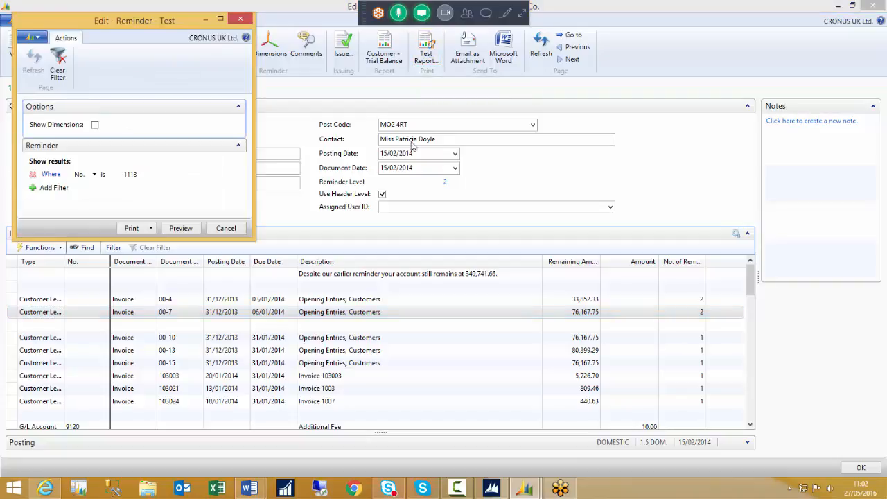
pyautogui.click(181, 229)
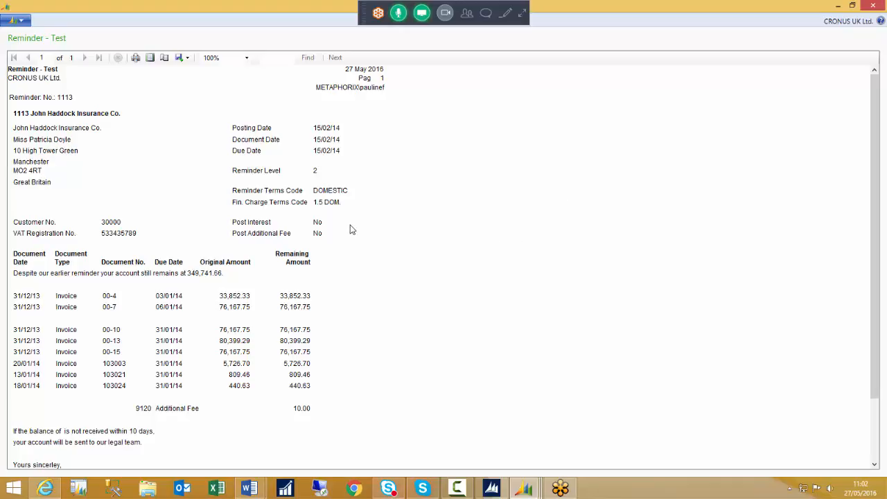
pyautogui.scroll(-1, 380, 267)
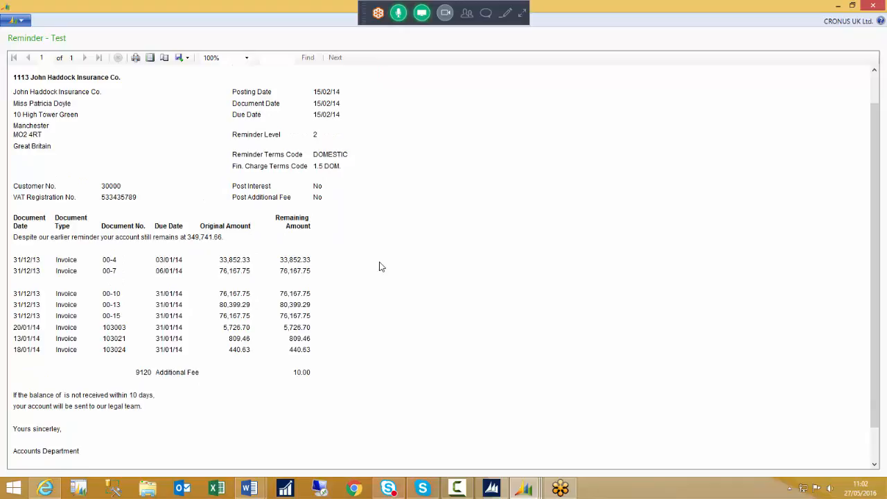
pyautogui.scroll(1, 380, 267)
pyautogui.press('Escape')
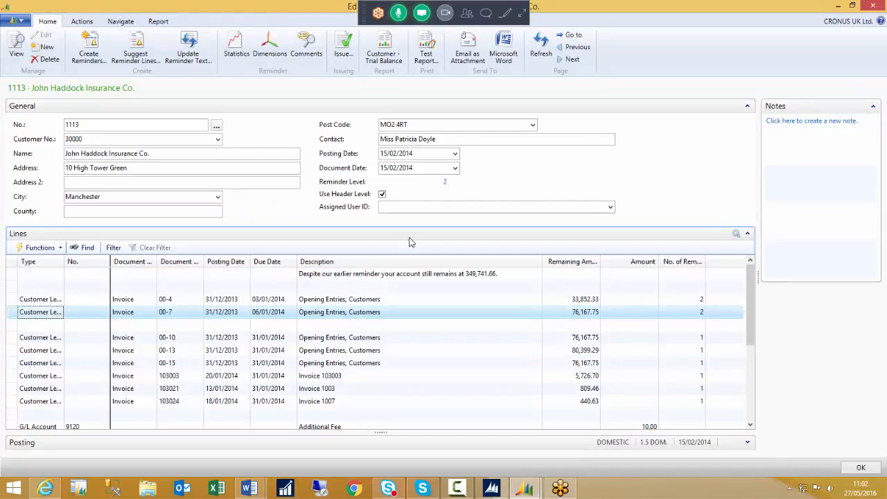
# Step: Look through the Antarcticopy, Gagn & Gaman and Heimilisprydi reminders and return to the Reminders list
pyautogui.hotkey('ctrl', 'pagedown')
pyautogui.hotkey('ctrl', 'pagedown')
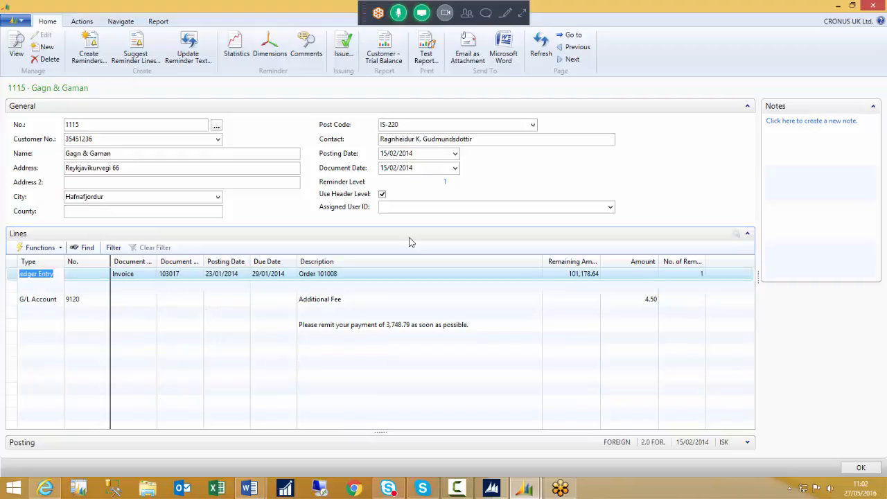
pyautogui.hotkey('ctrl', 'pagedown')
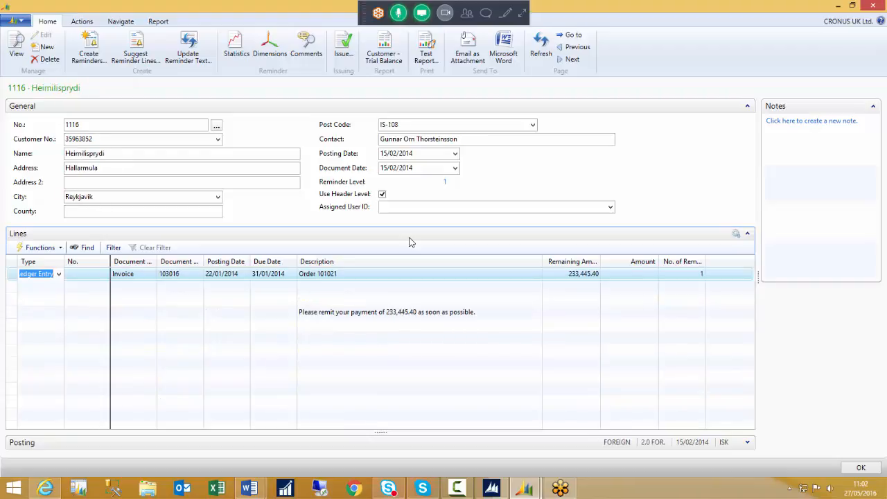
pyautogui.hotkey('ctrl', 'pageup')
pyautogui.hotkey('ctrl', 'pageup')
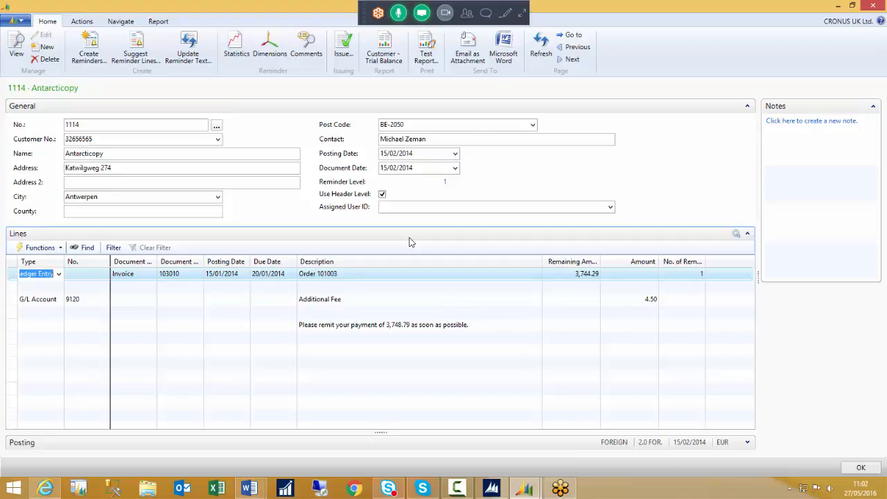
pyautogui.press('Escape')
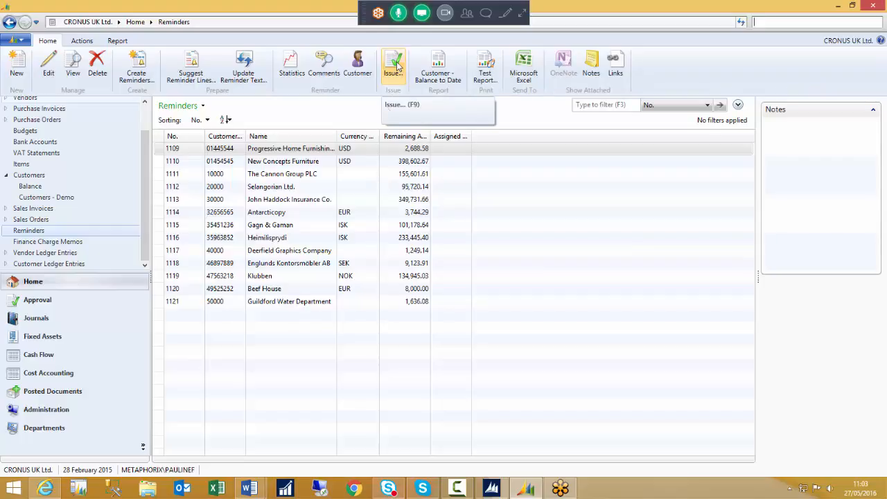
# Step: Issue reminder 1113 for John Haddock Insurance Co. without printing it or replacing its posting date
pyautogui.click(283, 203)
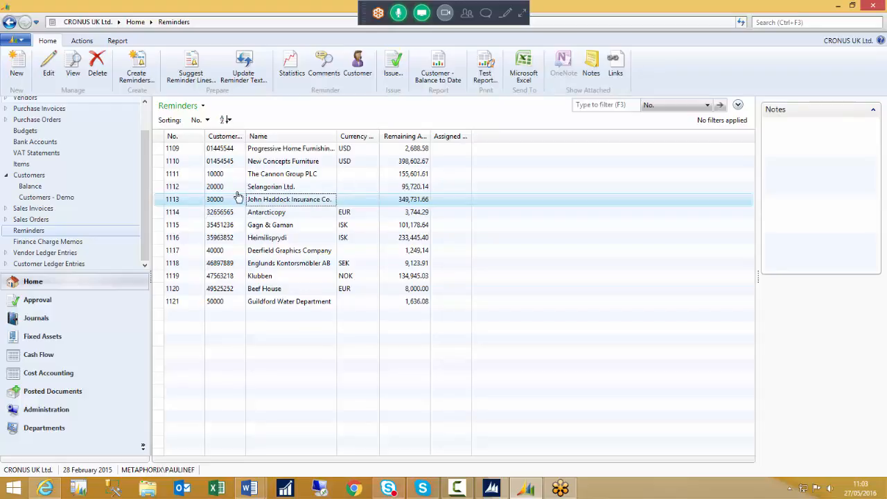
pyautogui.click(393, 69)
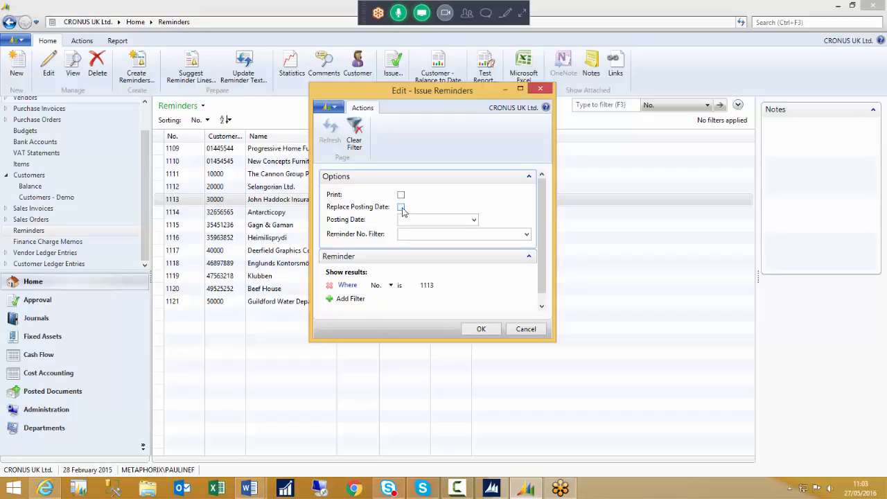
pyautogui.click(401, 207)
pyautogui.click(415, 219)
pyautogui.click(402, 208)
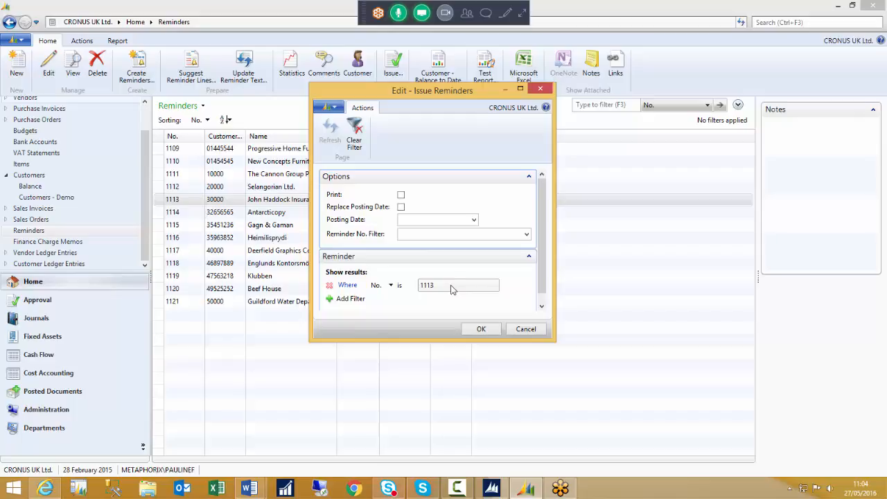
pyautogui.click(480, 330)
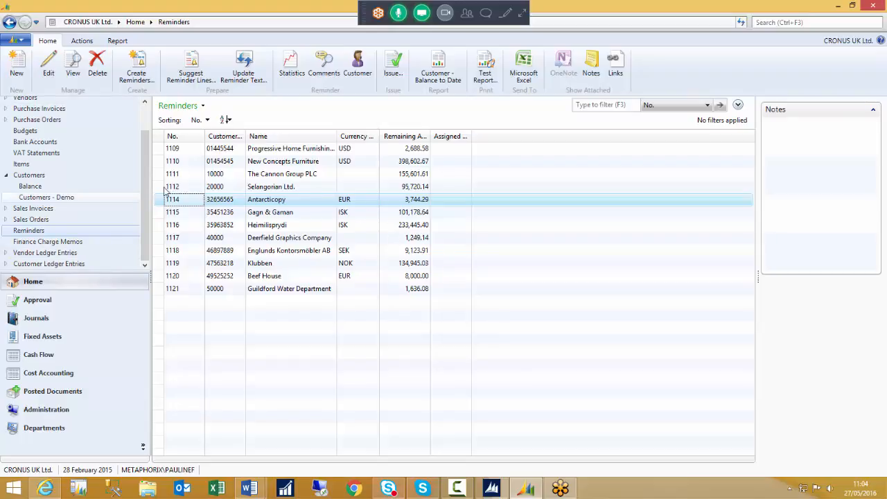
# Step: Go to the Customers list and filter it by Name for "john"
pyautogui.moveTo(144, 181); pyautogui.dragTo(144, 139)
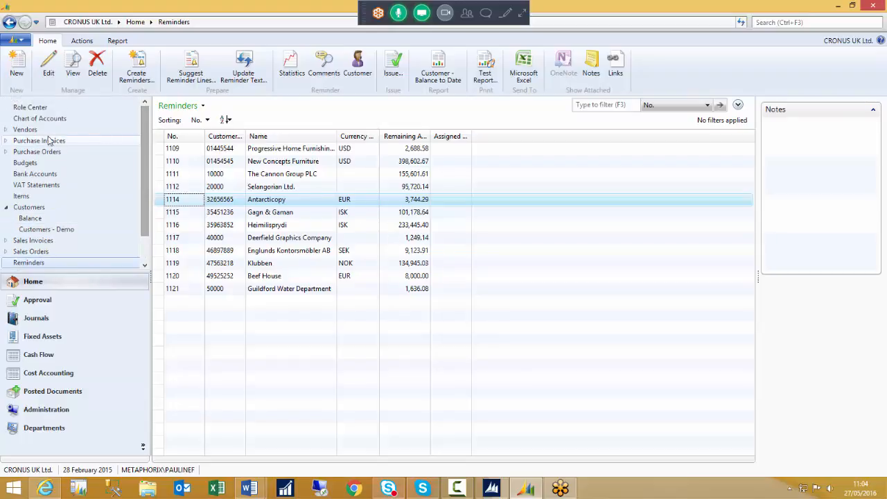
pyautogui.click(28, 208)
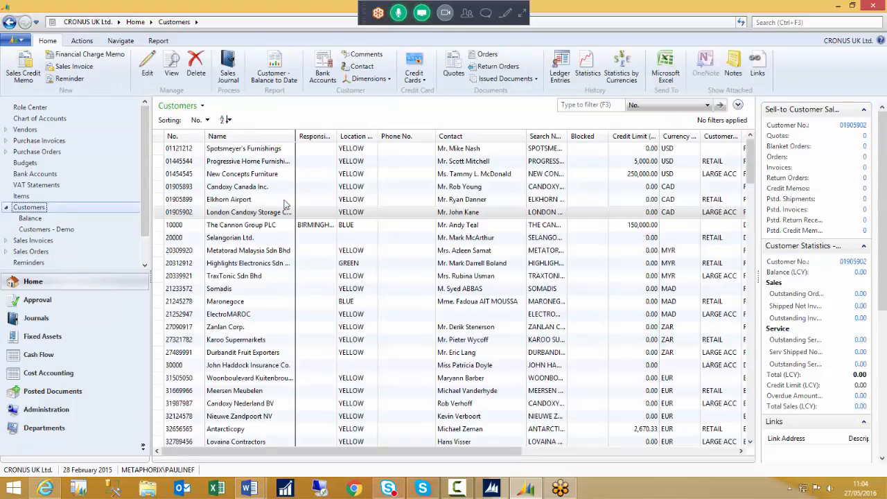
pyautogui.click(600, 106)
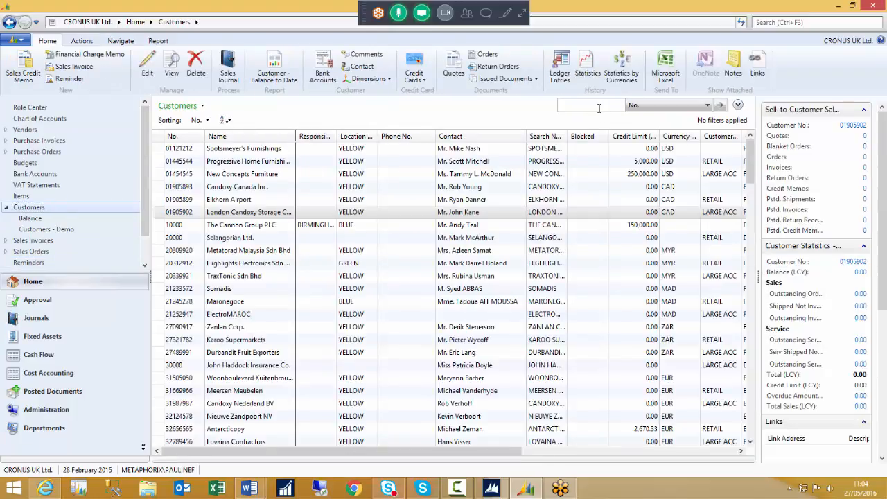
pyautogui.click(707, 105)
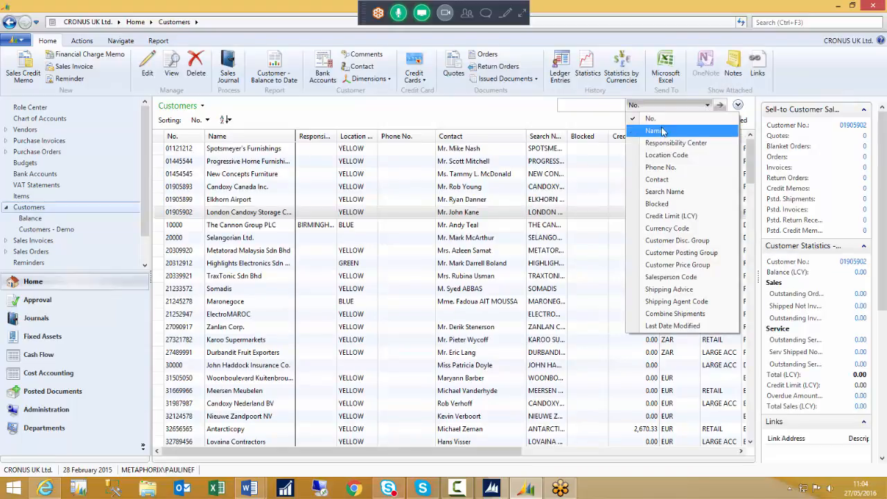
pyautogui.click(651, 127)
pyautogui.write('j')
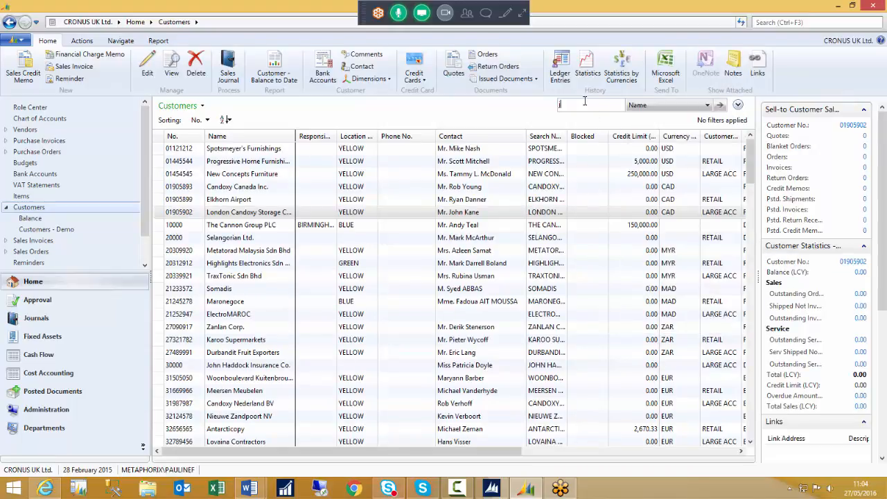
pyautogui.write('ohn')
pyautogui.press('Return')
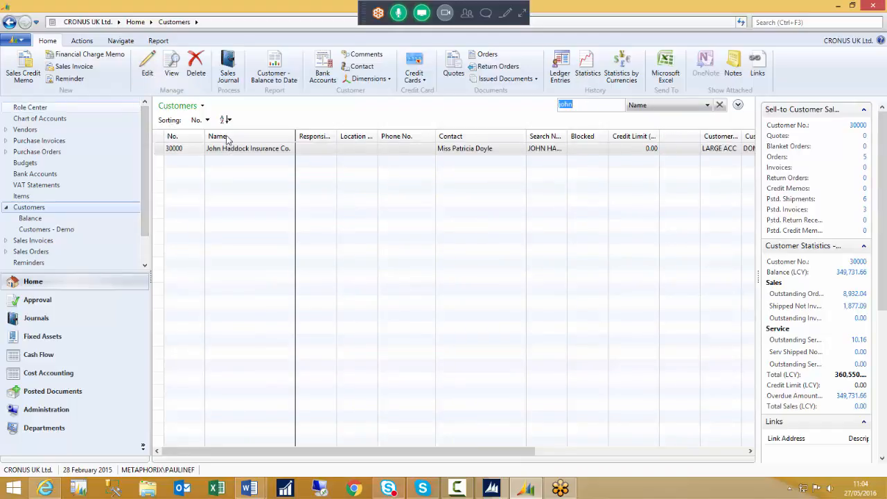
# Step: Show the issued reminders for John Haddock Insurance Co., repositioning and widening the list window to reveal the remaining amounts
pyautogui.click(121, 42)
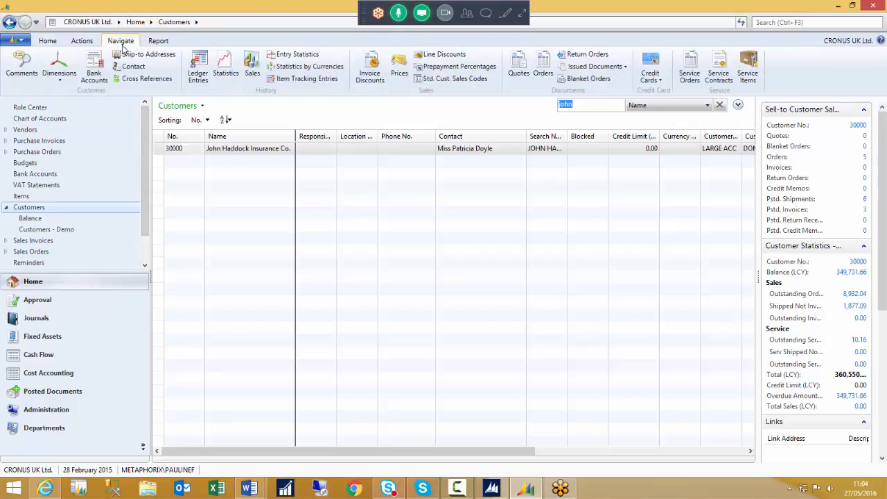
pyautogui.click(624, 67)
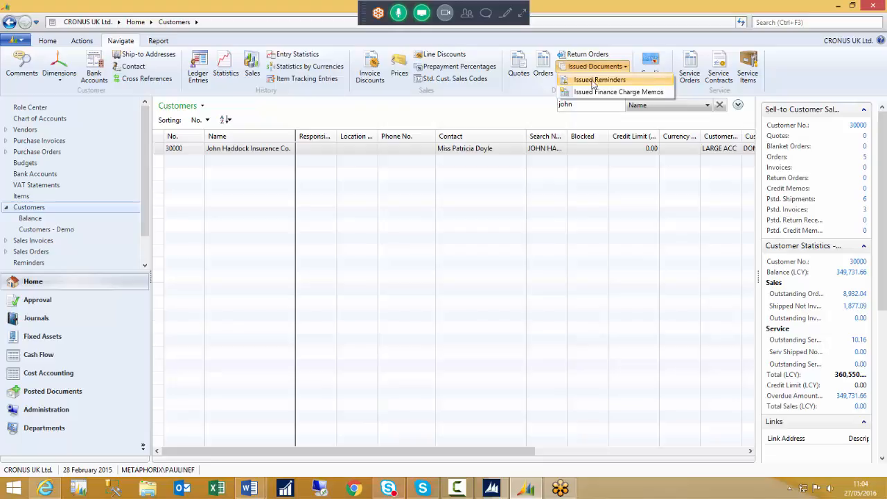
pyautogui.click(598, 81)
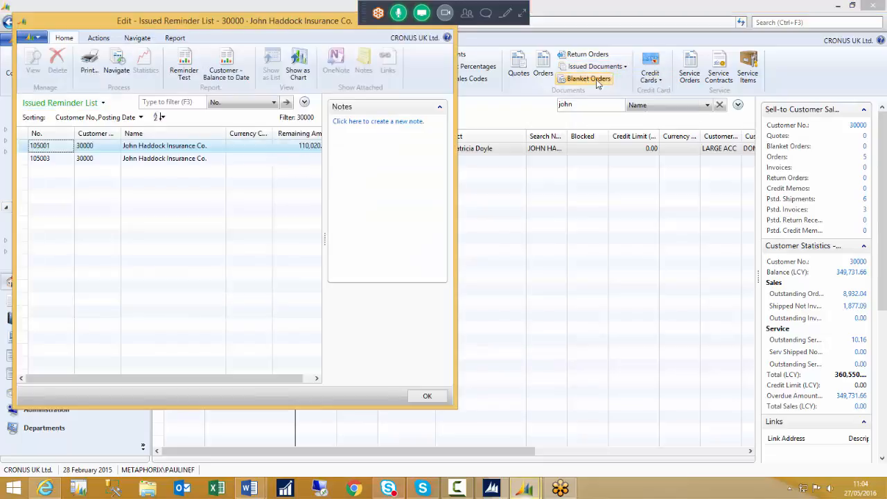
pyautogui.moveTo(275, 26); pyautogui.dragTo(433, 43)
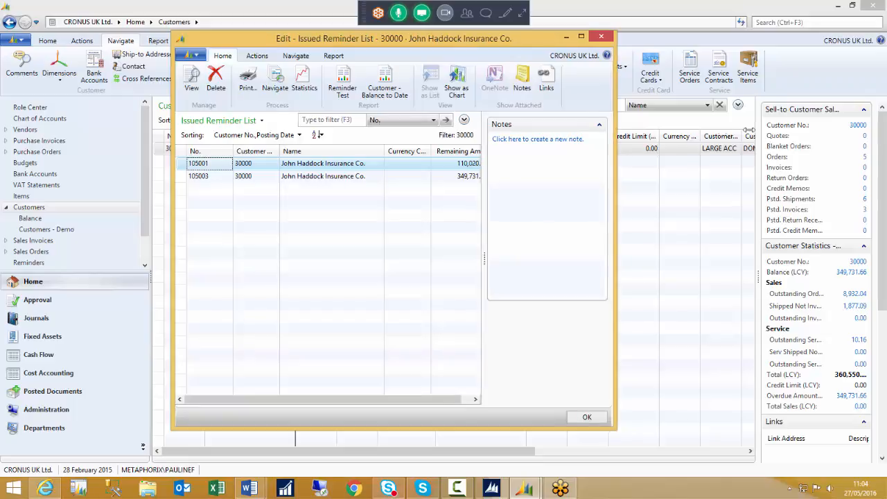
pyautogui.moveTo(615, 155); pyautogui.dragTo(765, 156)
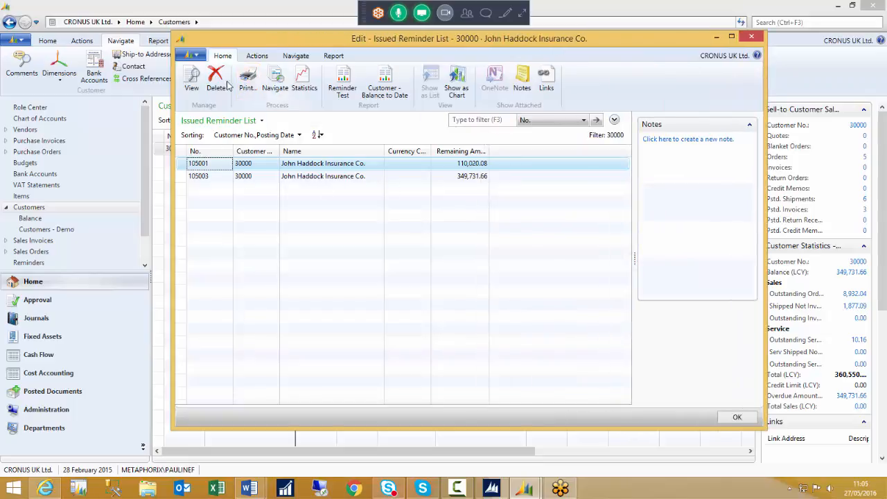
# Step: View issued reminders 105001 and 105003 in turn, checking their reminder levels, texts and invoice lines
pyautogui.click(192, 77)
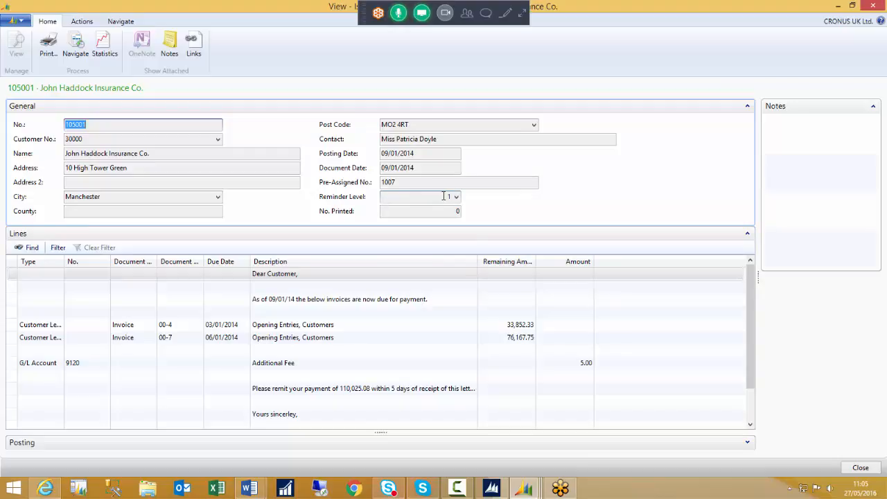
pyautogui.press('Escape')
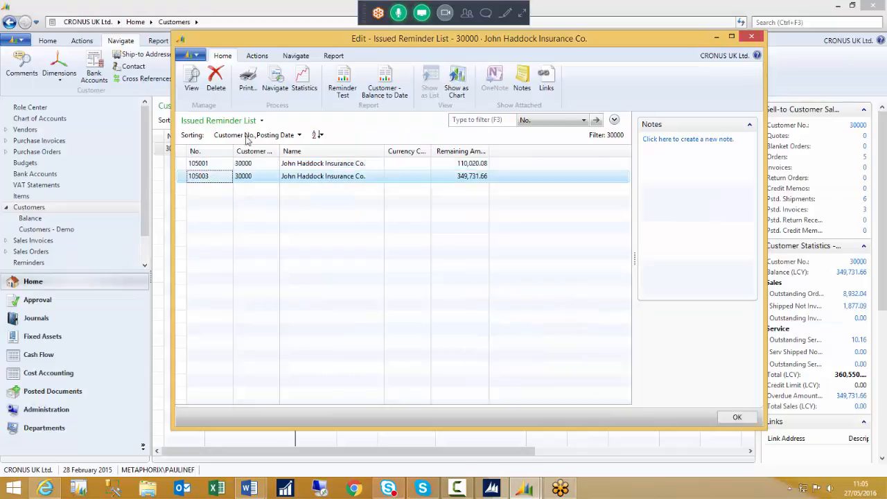
pyautogui.click(190, 90)
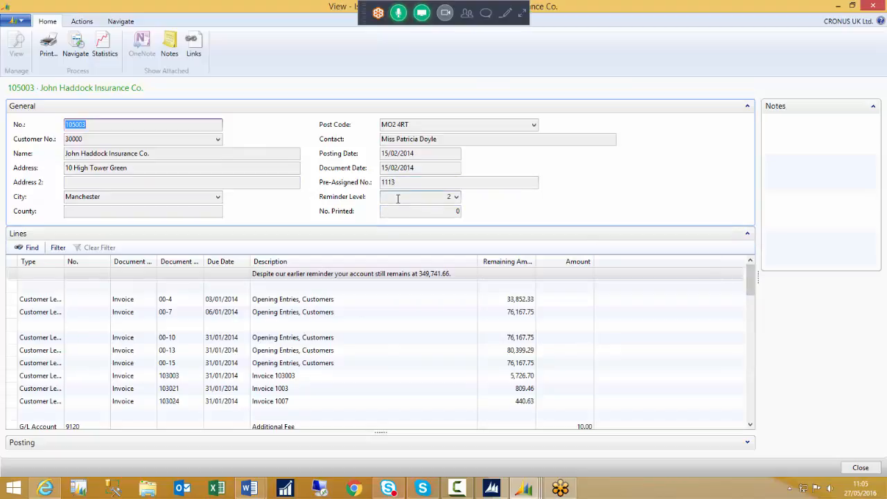
pyautogui.moveTo(746, 278)
pyautogui.mouseDown()
pyautogui.moveTo(760, 317)
pyautogui.moveTo(755, 281)
pyautogui.mouseUp()
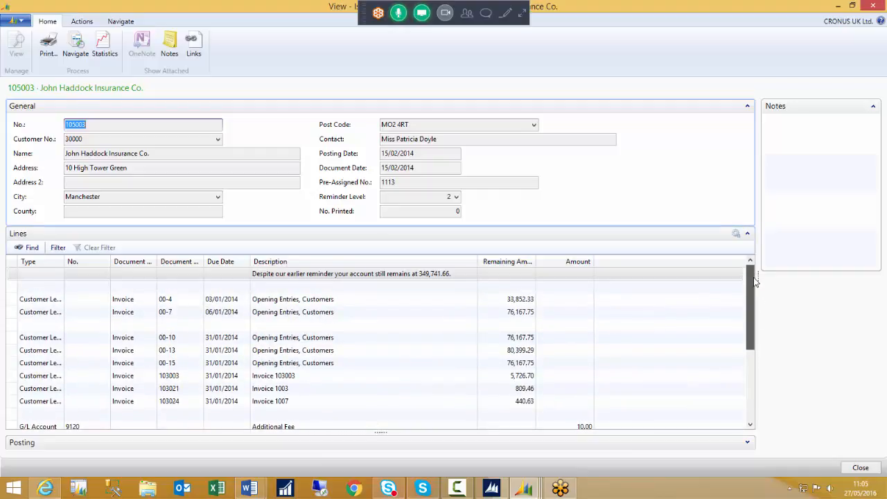
# Step: Preview the printed letter for issued reminder 105003, read it through, and close it along with the issued reminder windows
pyautogui.click(48, 45)
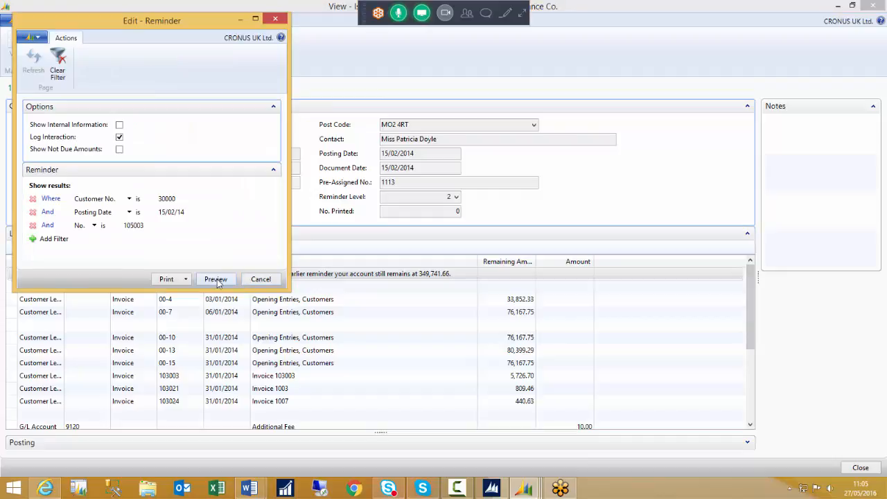
pyautogui.click(216, 280)
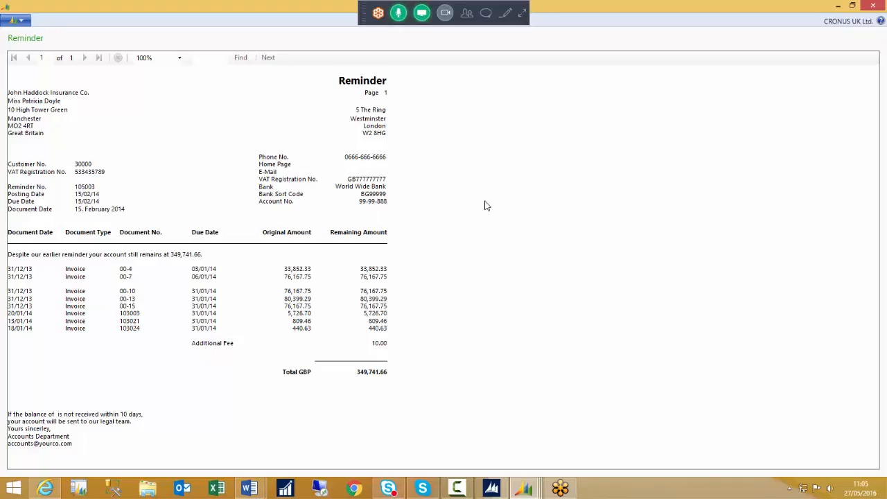
pyautogui.press('Escape')
pyautogui.press('Escape')
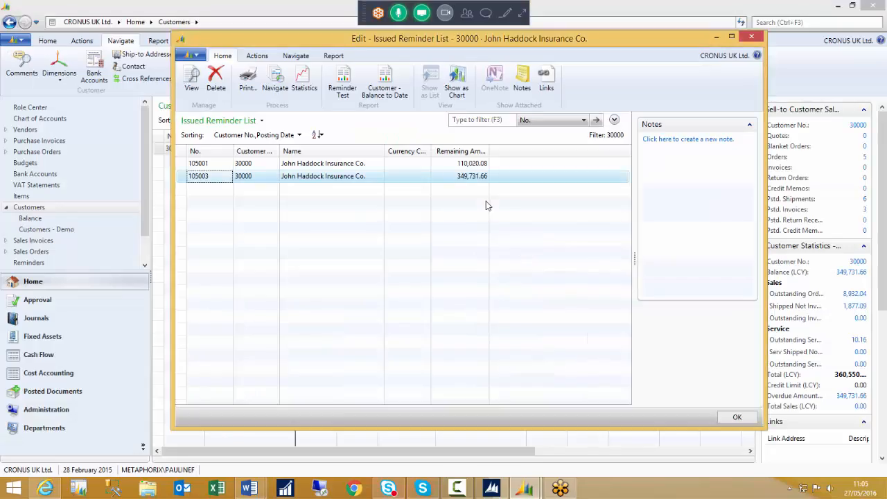
pyautogui.press('Escape')
# Step: Go back to the Reminders list and delete reminders 1109 and 1110 together
pyautogui.click(59, 262)
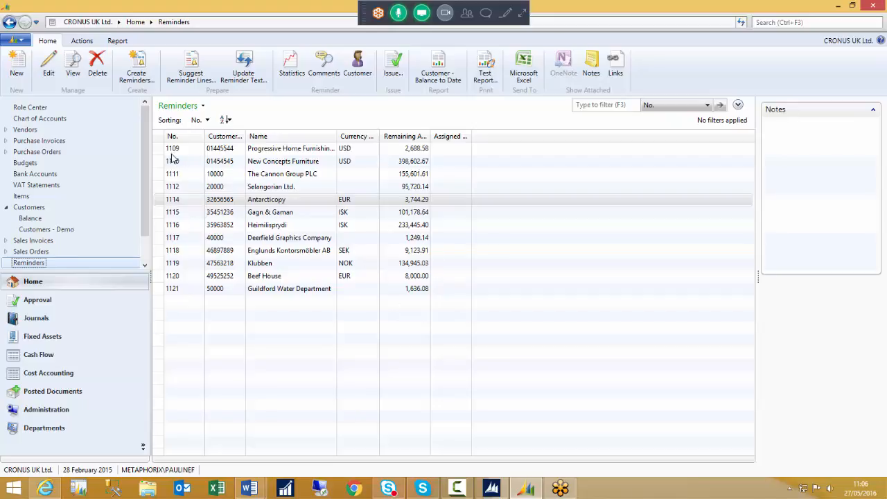
pyautogui.moveTo(159, 153); pyautogui.dragTo(159, 162)
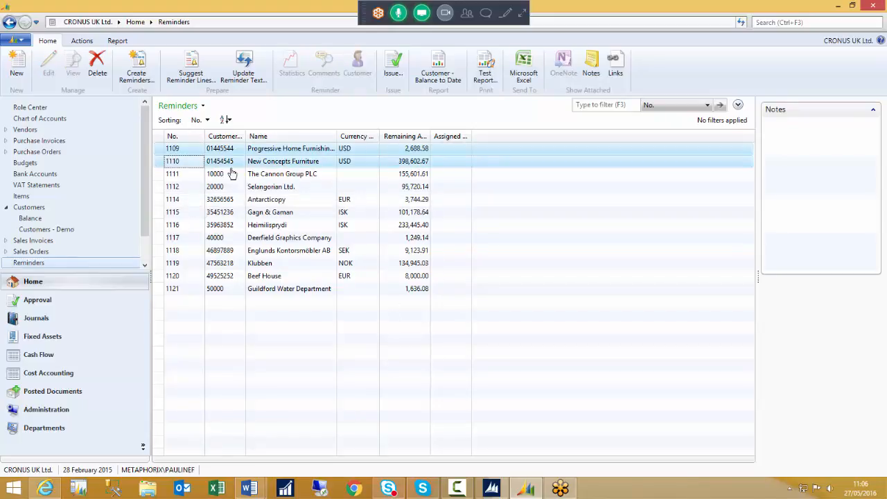
pyautogui.click(97, 66)
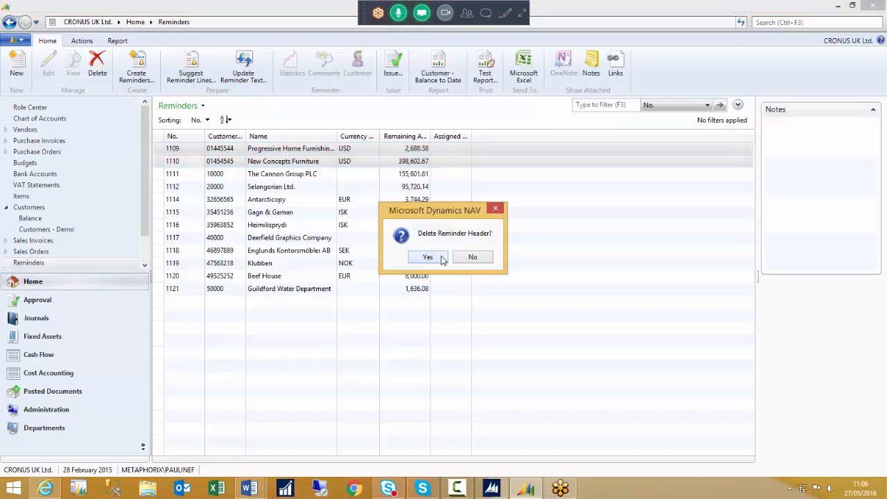
pyautogui.click(426, 260)
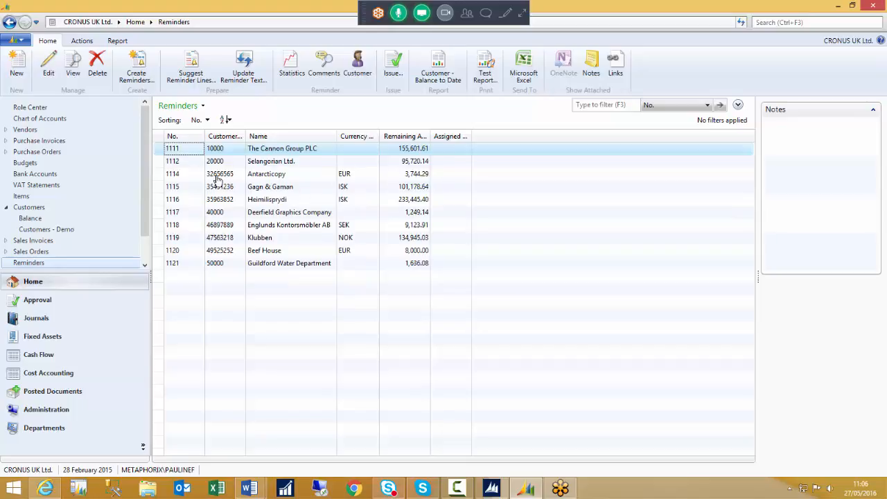
# Step: Issue all remaining reminders in one batch by clearing the reminder number from the No. filter
pyautogui.click(395, 67)
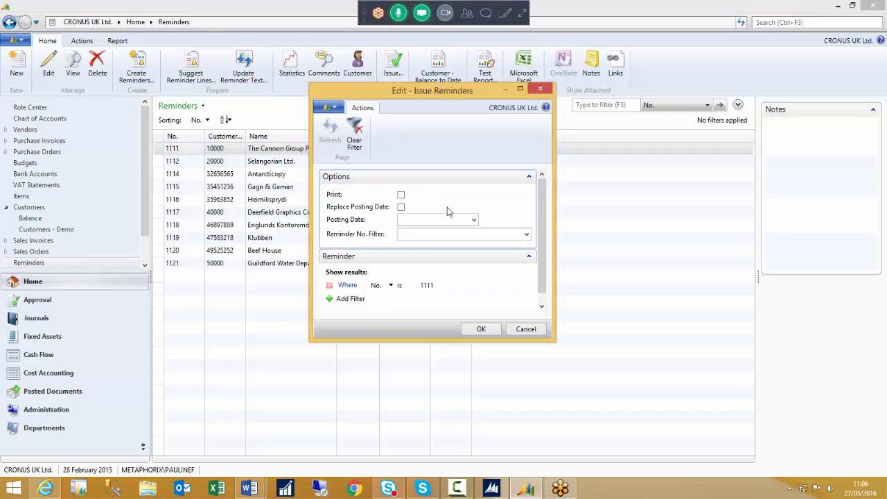
pyautogui.click(444, 285)
pyautogui.press('BackSpace')
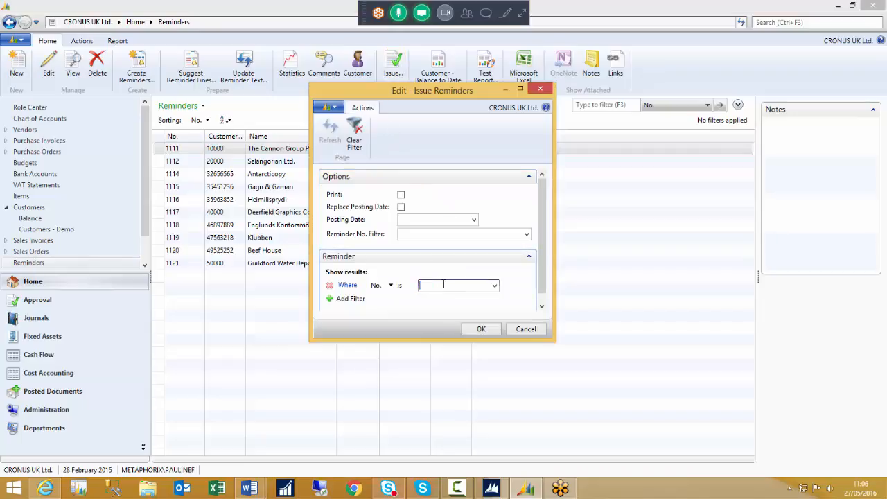
pyautogui.press('Tab')
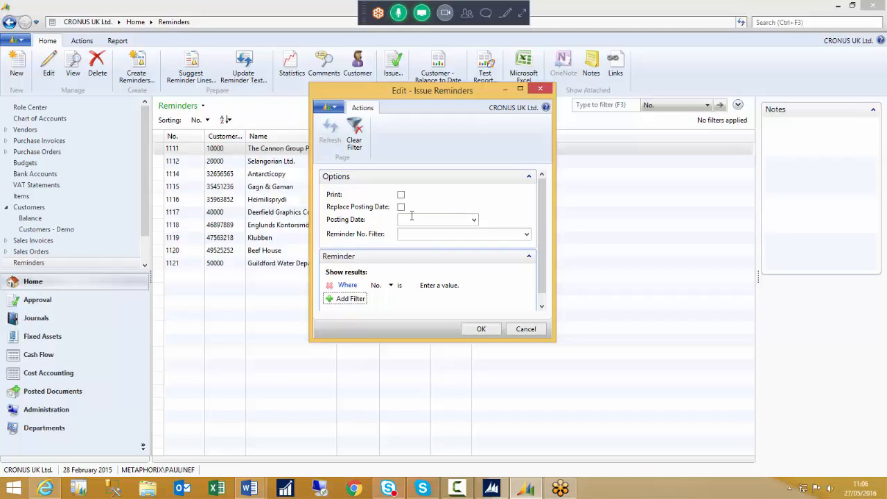
pyautogui.click(480, 329)
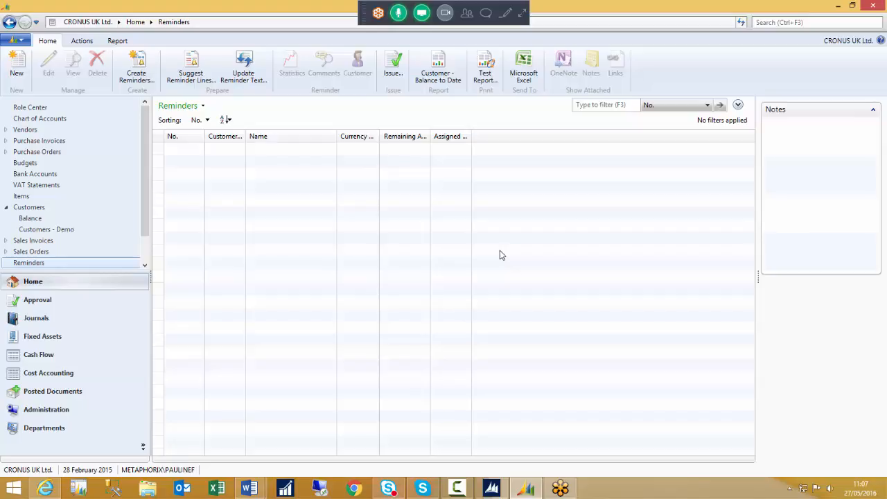
# Step: Switch to the Standard Credit Control document in Word and review its outline from Credit Warnings through Reminder Letters
pyautogui.click(250, 489)
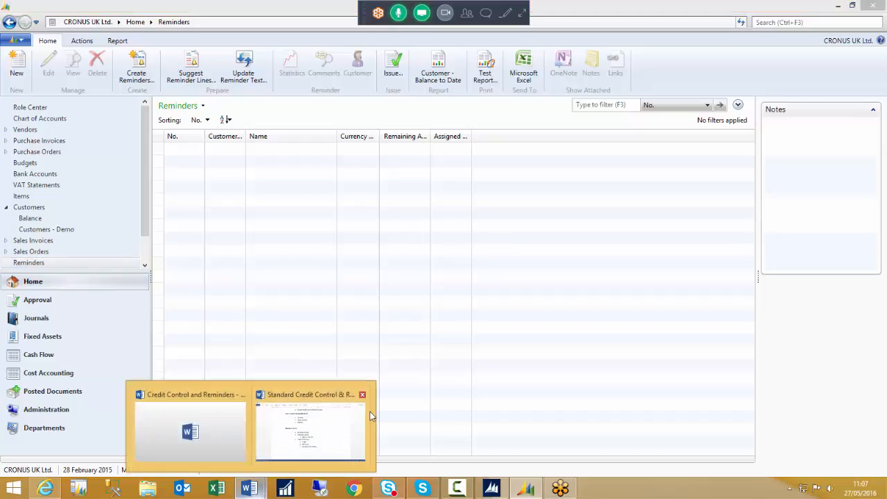
pyautogui.click(371, 416)
pyautogui.scroll(4, 545, 251)
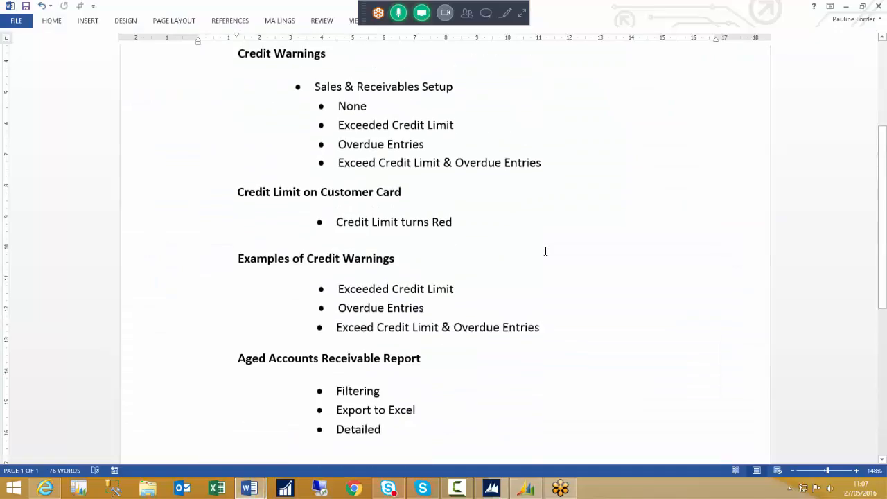
pyautogui.scroll(3, 546, 251)
pyautogui.scroll(-3, 546, 252)
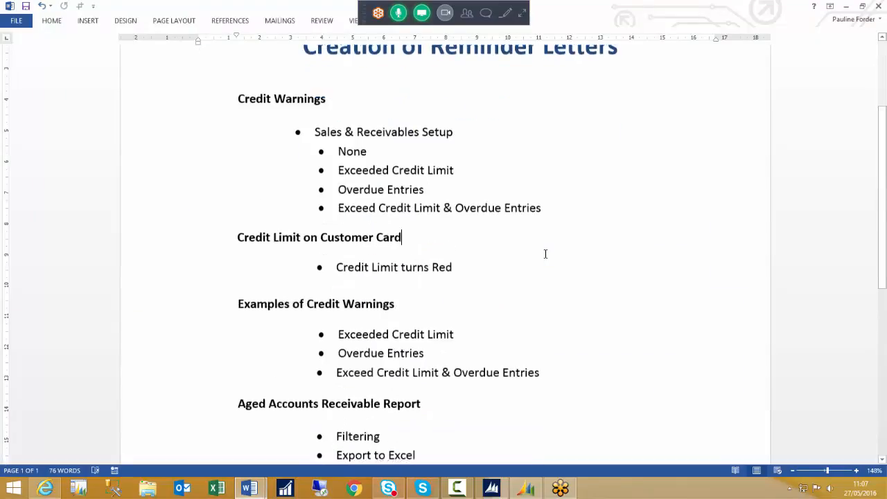
pyautogui.scroll(2, 545, 255)
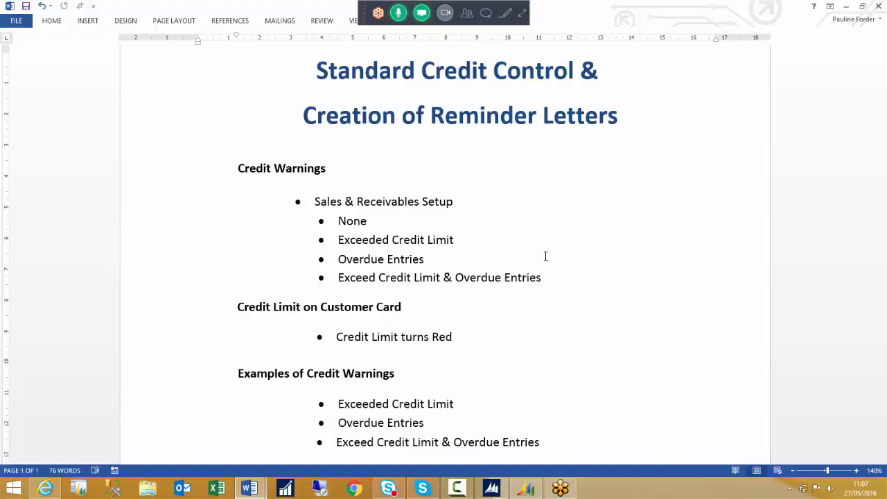
pyautogui.scroll(-5, 546, 256)
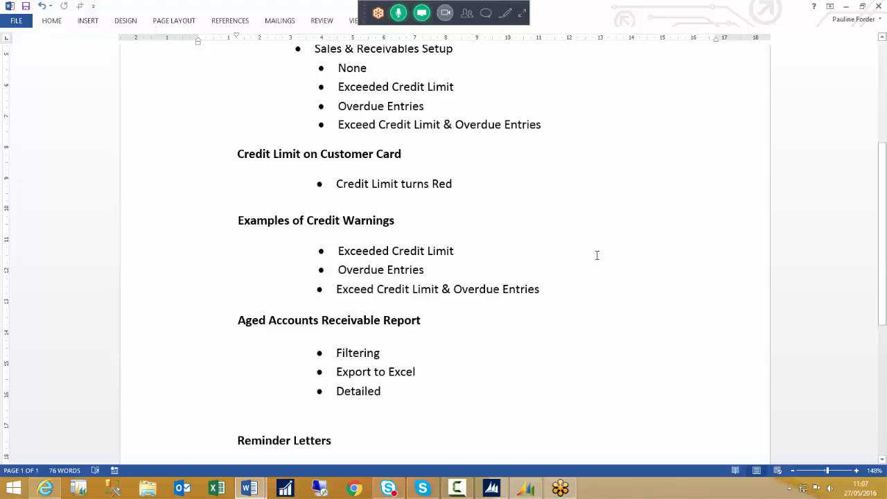
pyautogui.scroll(-2, 596, 255)
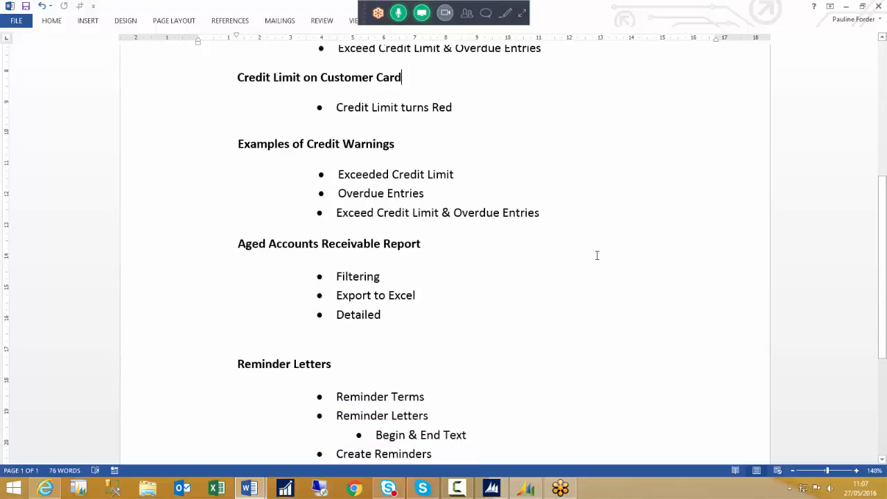
pyautogui.scroll(-3, 597, 255)
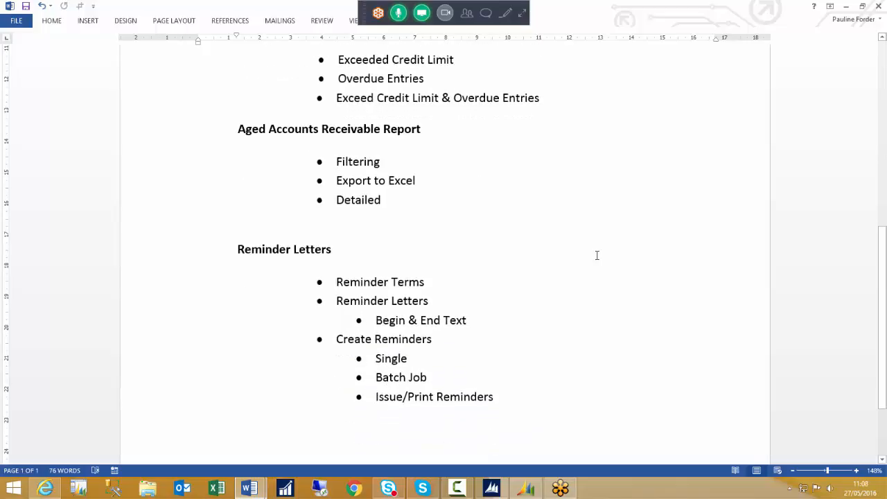